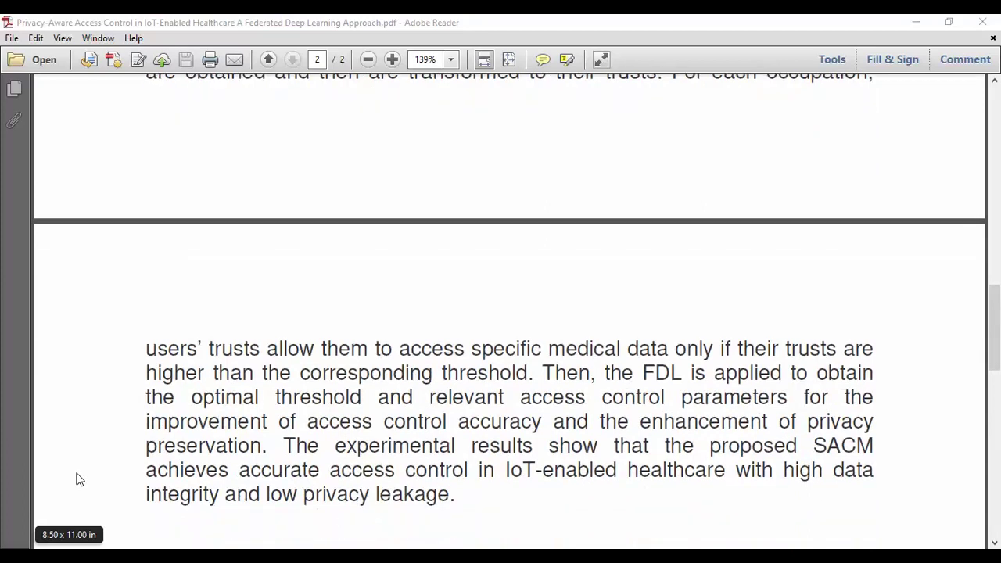
Scroll the 'Privacy-Aware Access Control in IoT-Enabled Healthcare' paper down to page 2's closing abstract text
scroll(78, 479, "down", 1)
scroll(78, 480, "down", 1)
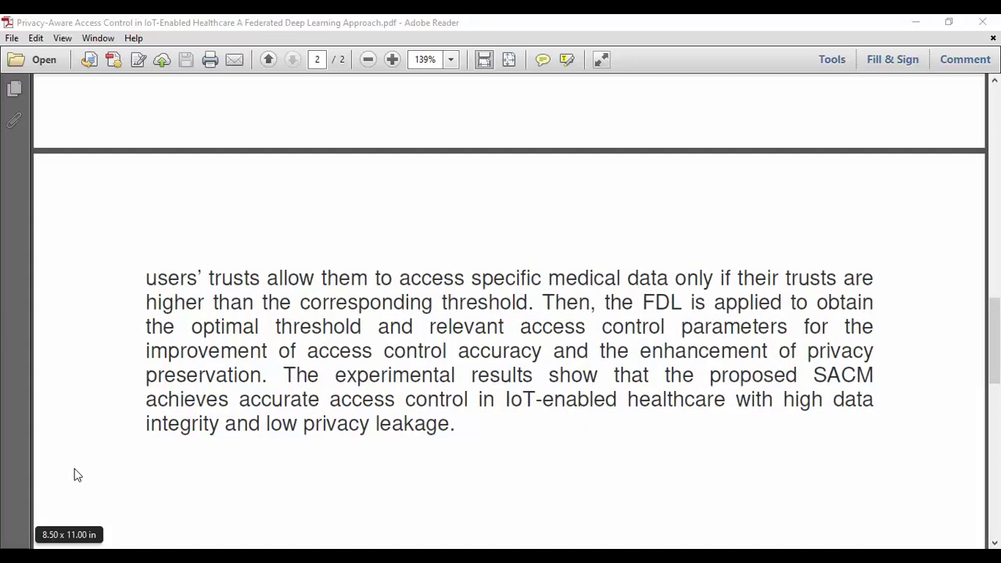
scroll(77, 474, "down", 1)
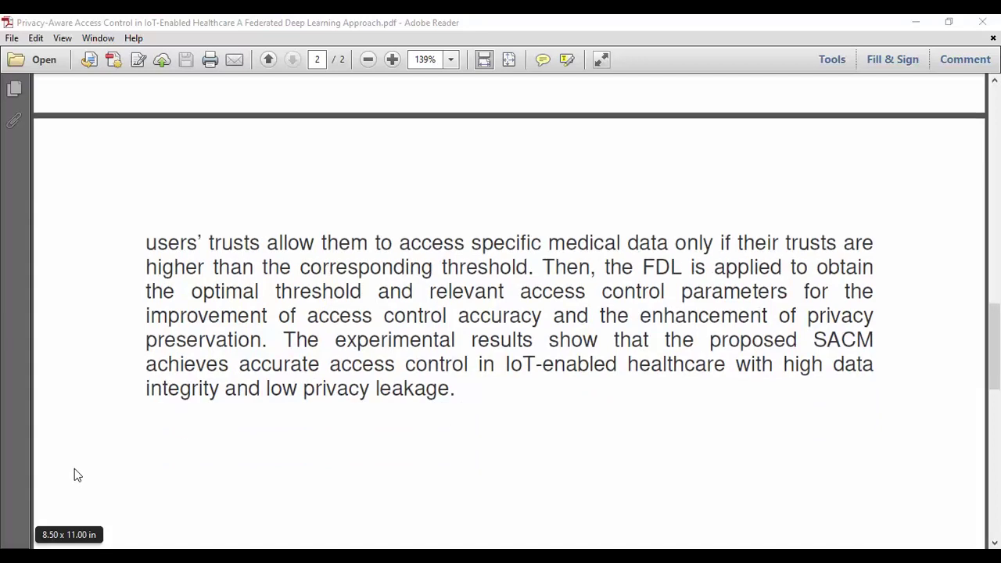
scroll(78, 475, "down", 1)
scroll(77, 474, "down", 1)
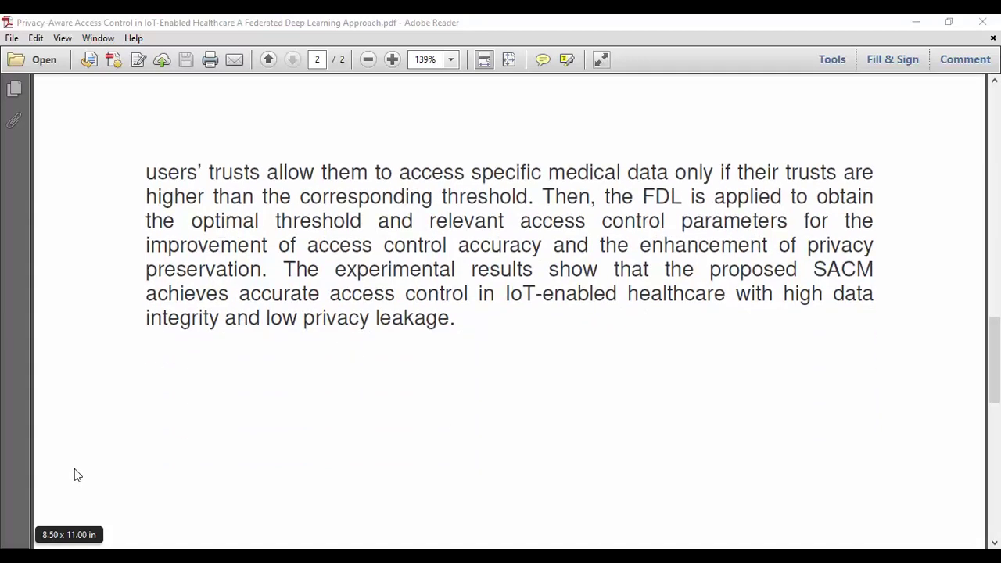
scroll(78, 474, "down", 2)
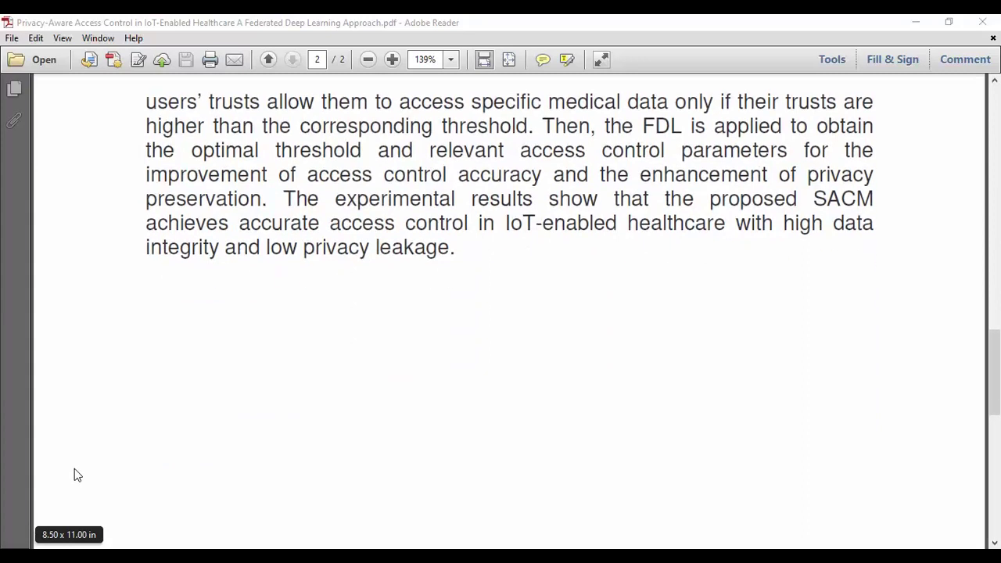
scroll(78, 475, "down", 2)
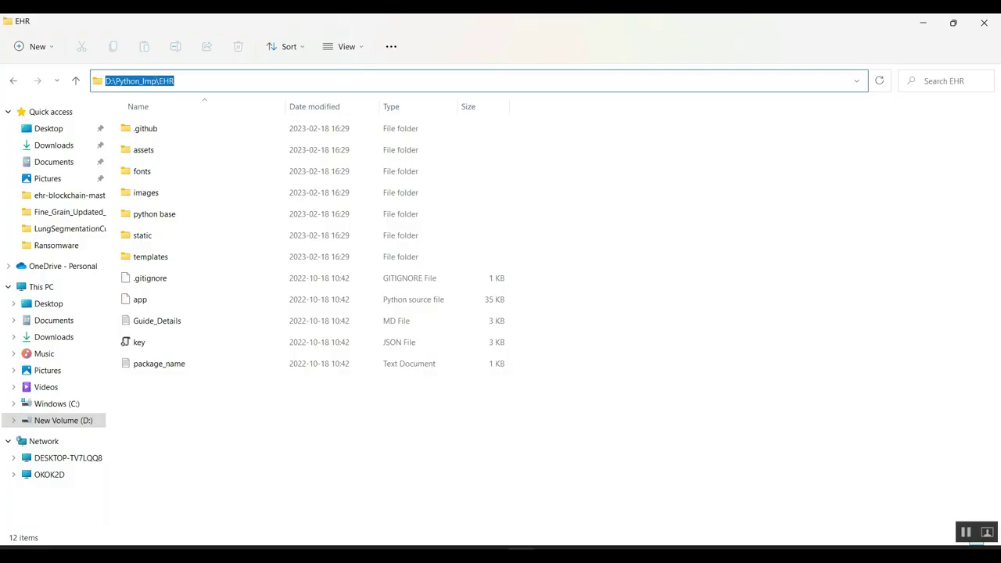
Copy the EHR folder path, then run Anaconda Prompt as administrator from its file location
right_click(157, 81)
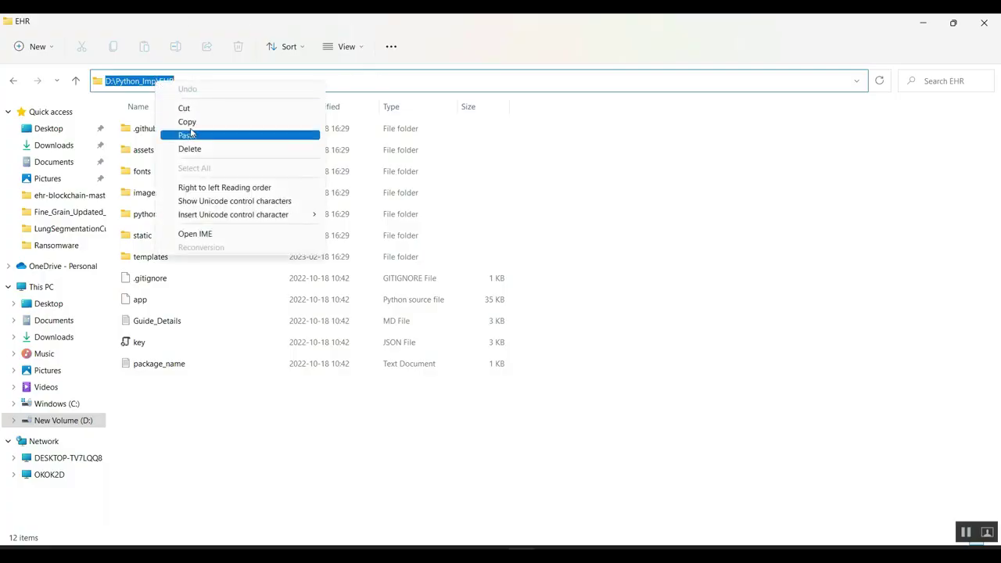
left_click(191, 125)
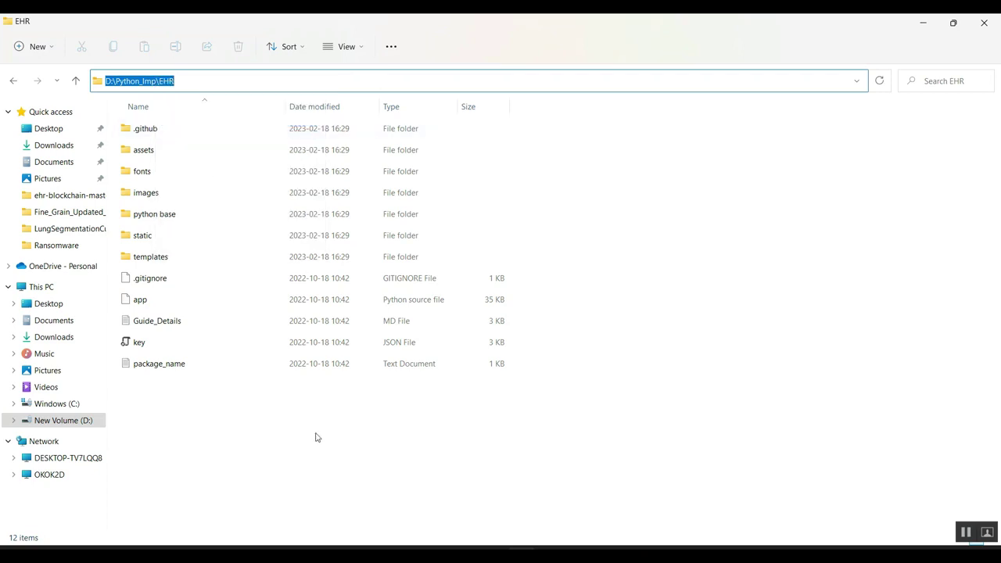
key("super")
type("ana")
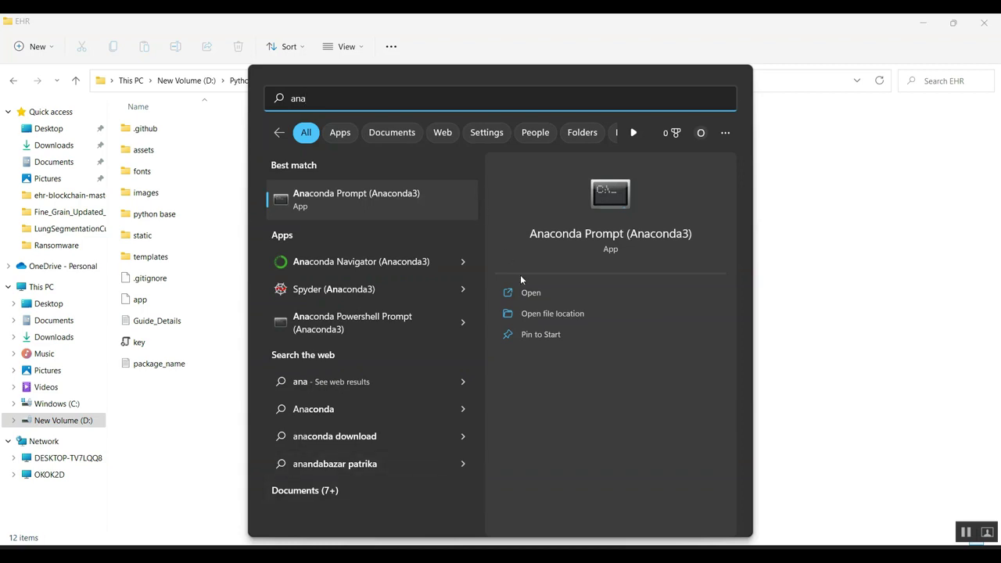
left_click(554, 313)
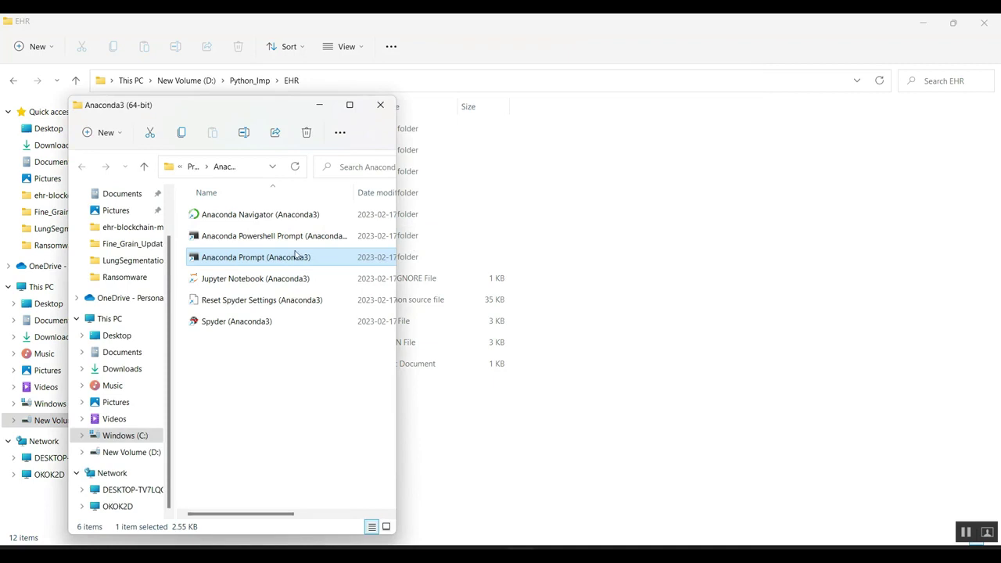
left_click_drag(298, 258, 296, 259)
right_click(296, 259)
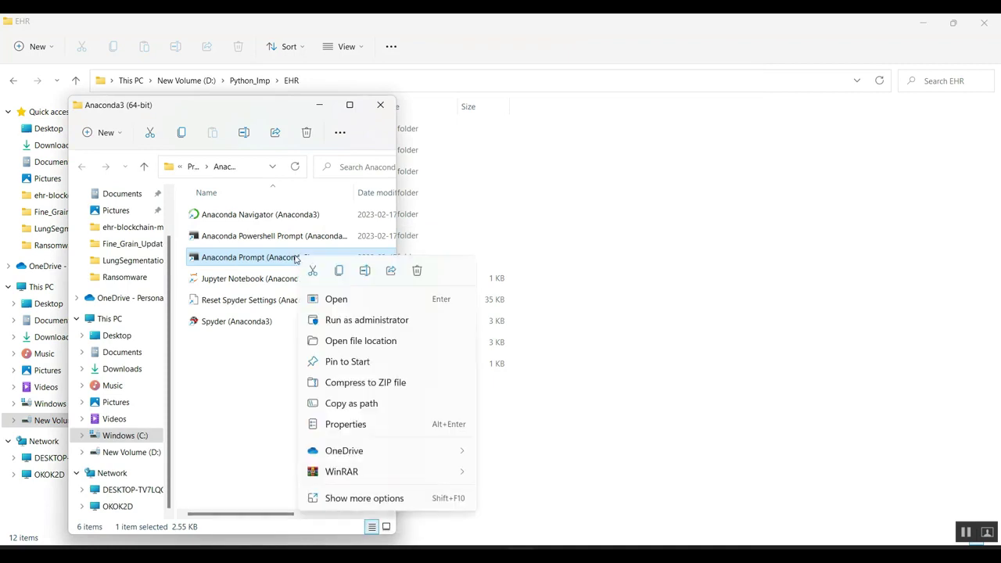
left_click(396, 320)
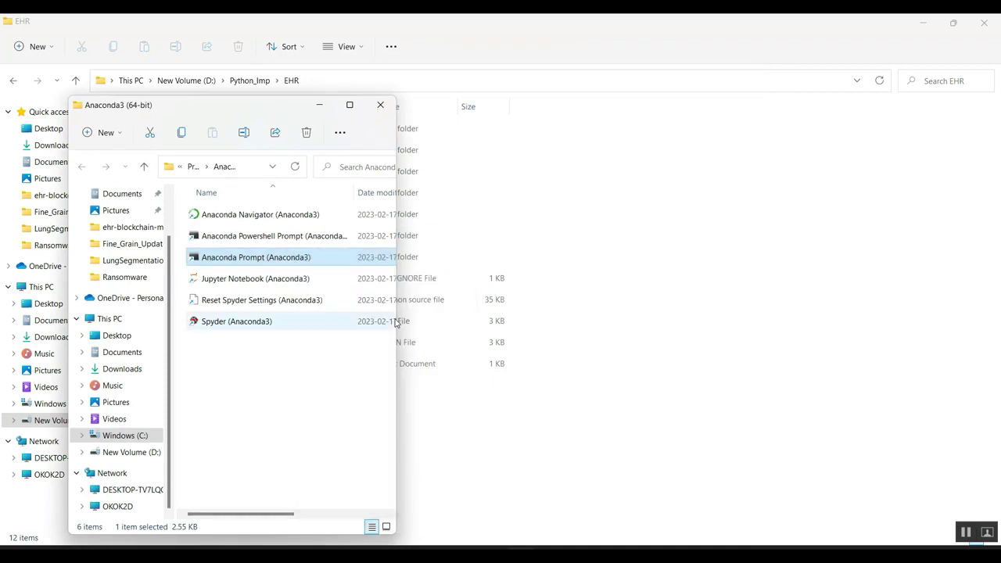
Change the prompt's directory to the pasted EHR folder path on drive D:
type("cd")
key("ctrl+v")
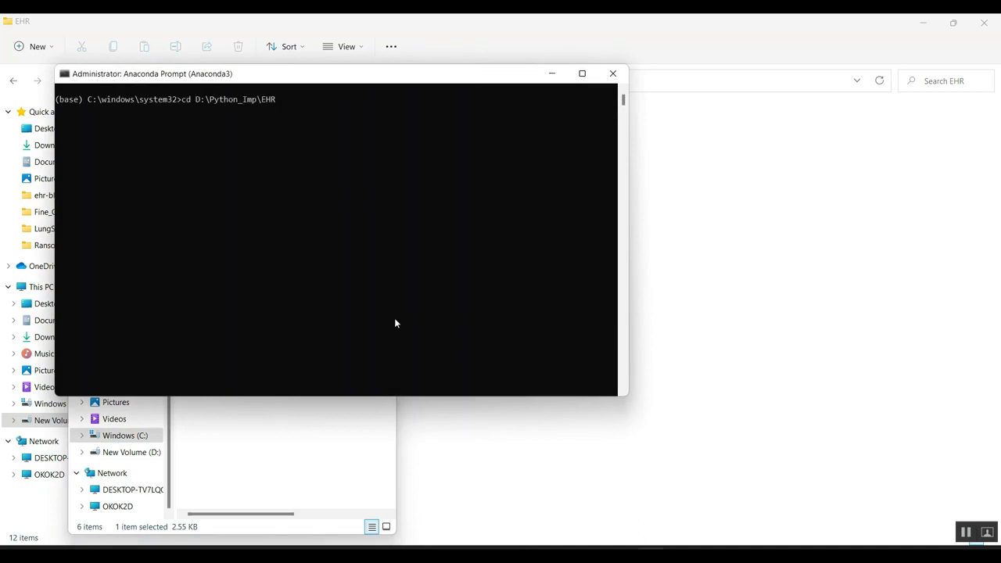
key("Return")
type("dows\\system32>d")
type(":")
key("Return")
type("pythona")
key("BackSpace")
type("app")
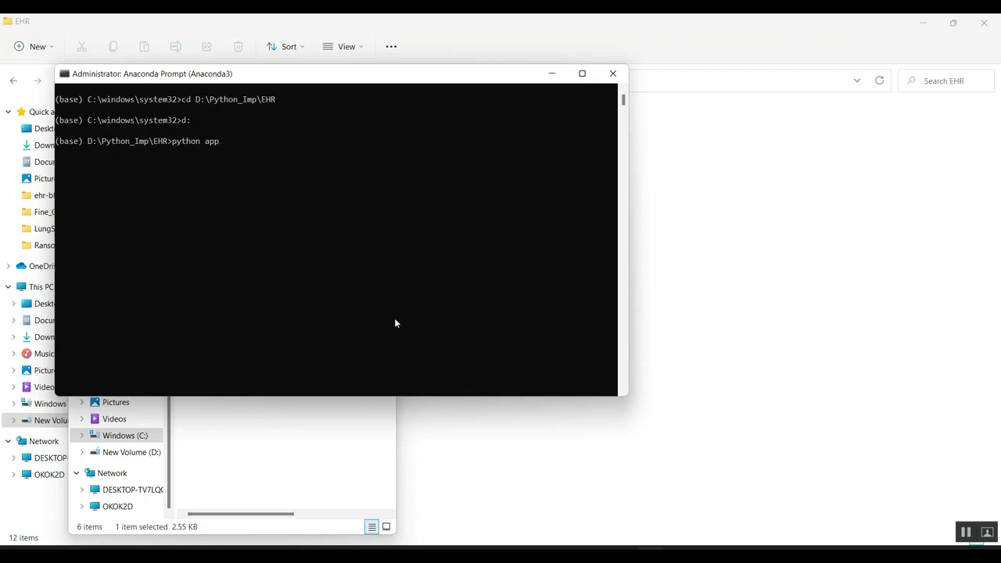
type(".py")
key("Return")
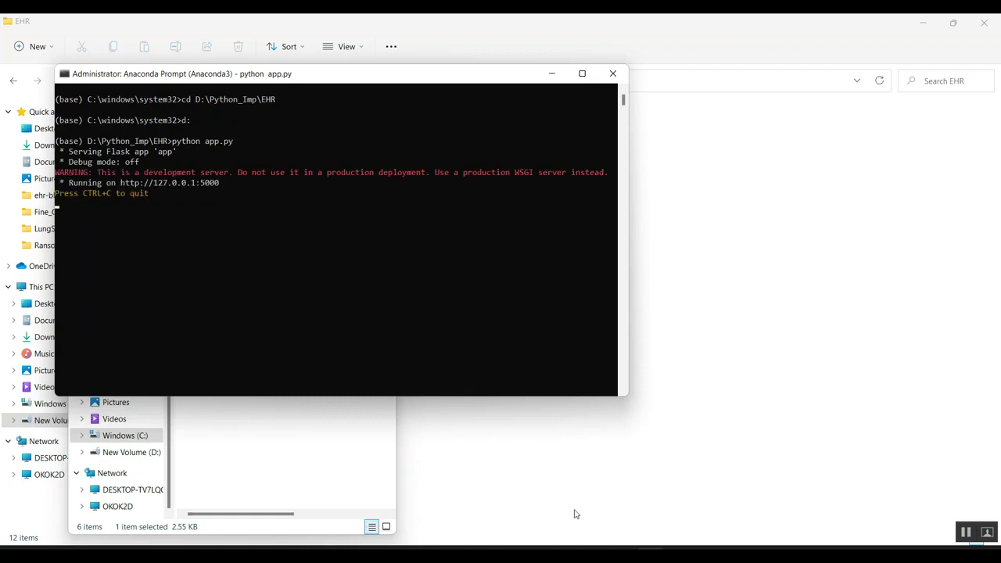
left_click(563, 555)
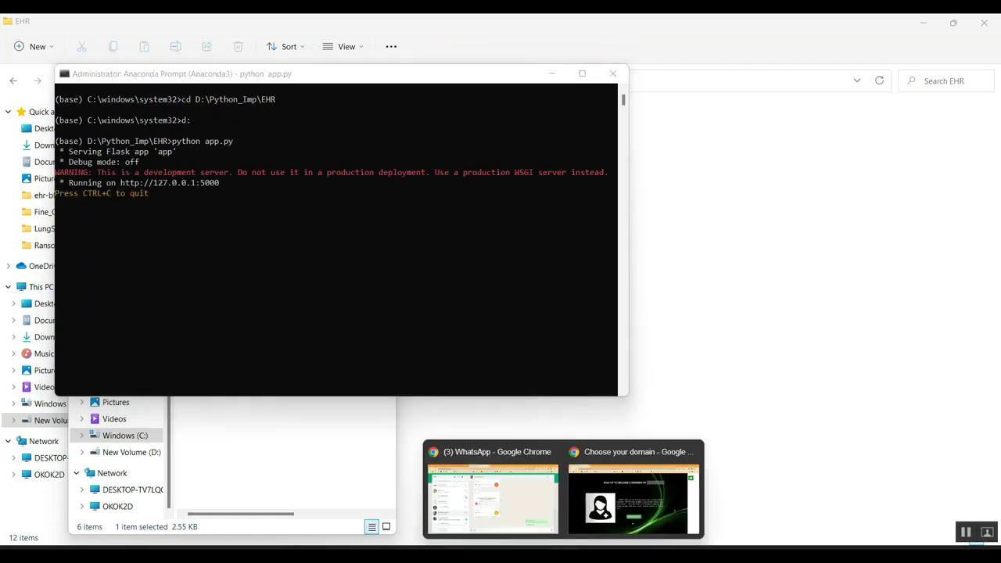
Close the old app signup Chrome window and bring the remaining window forward
mouse_move(621, 486)
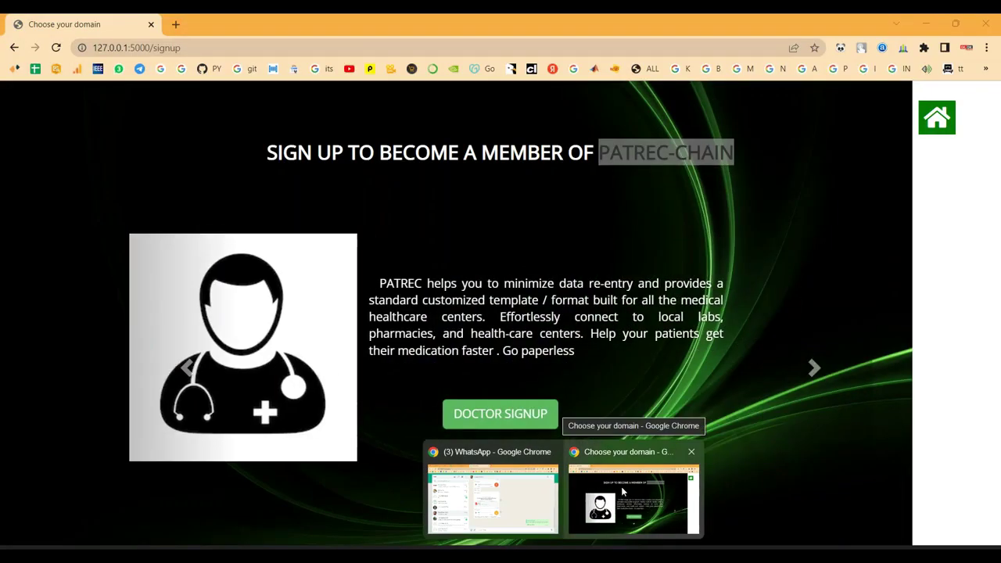
left_click(689, 453)
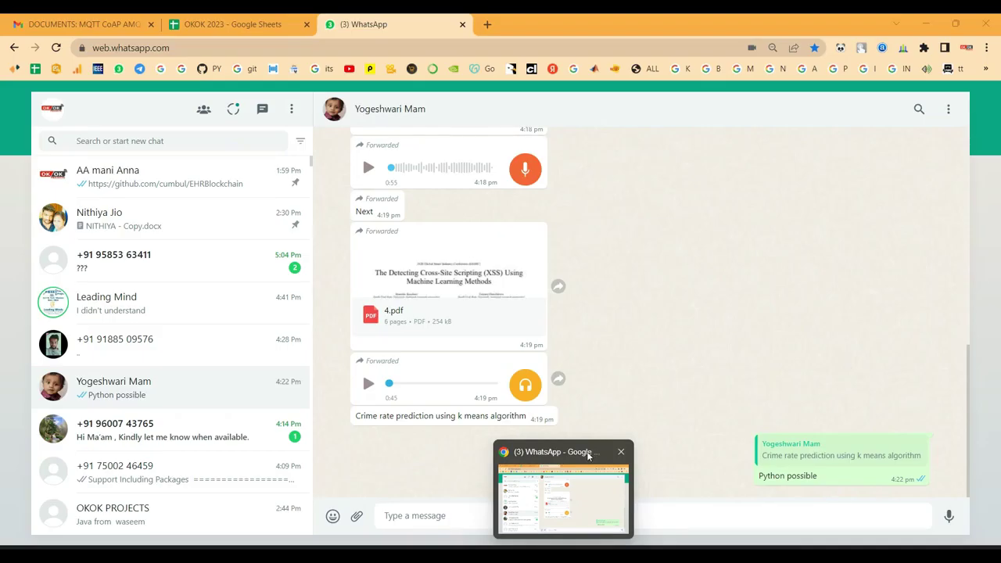
left_click(588, 456)
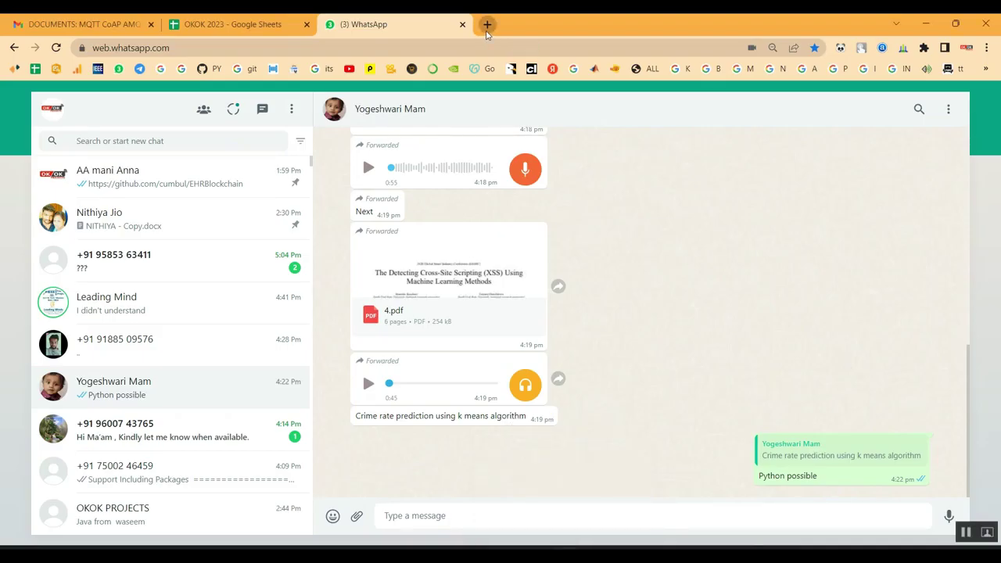
Open a new incognito window, load the local app at 127.0.0.1:5000, and go to sign-up
left_click(486, 25)
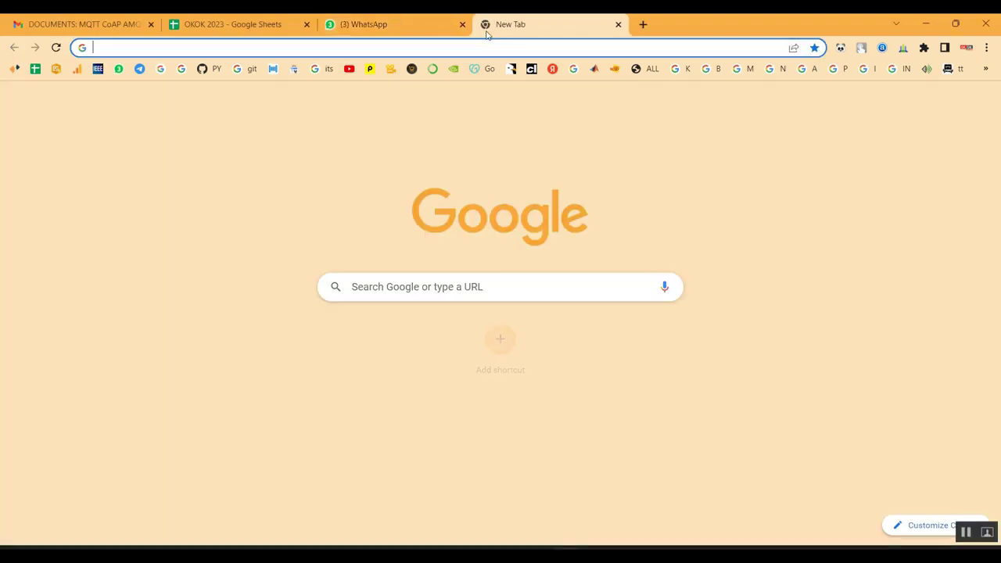
left_click(986, 48)
left_click(921, 100)
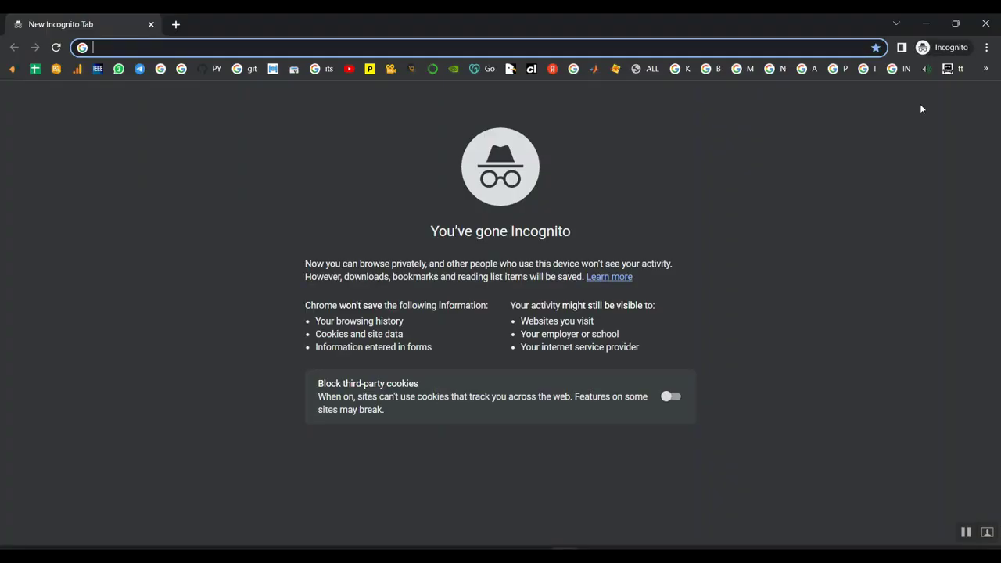
type("htt")
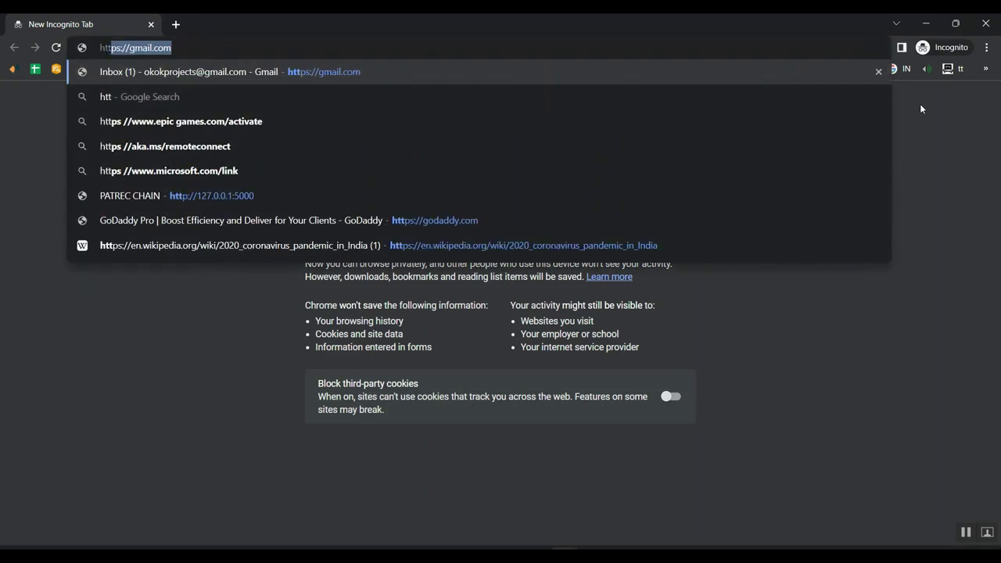
type("p://")
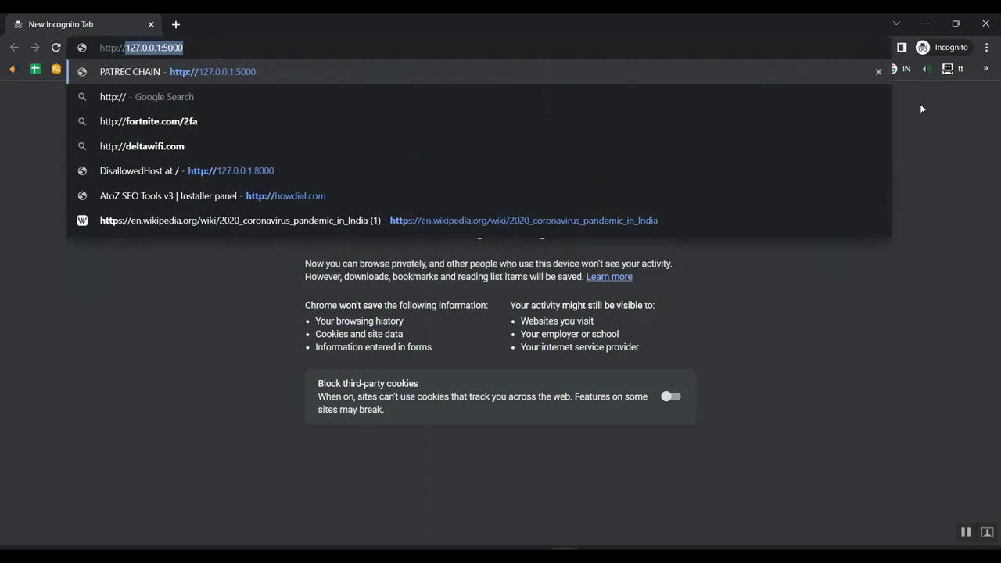
key("Return")
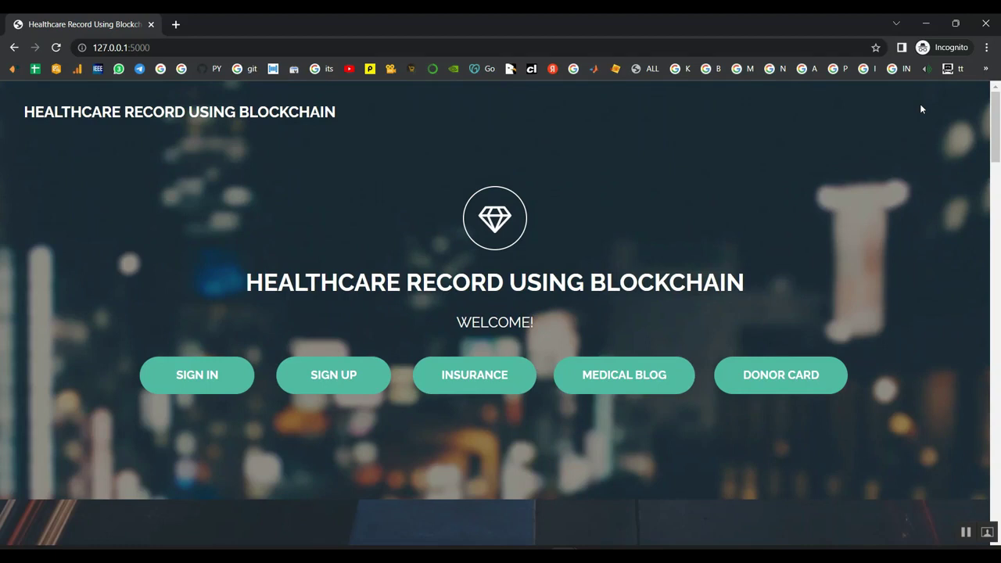
left_click(334, 376)
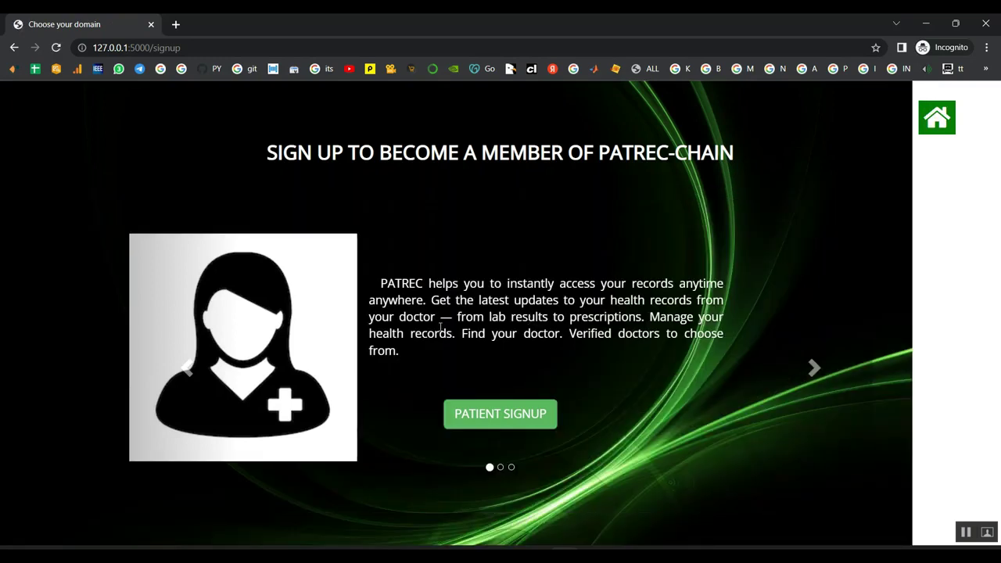
Advance the sign-up roles carousel twice, then open the Patient Signup form
left_click(814, 369)
left_click(814, 369)
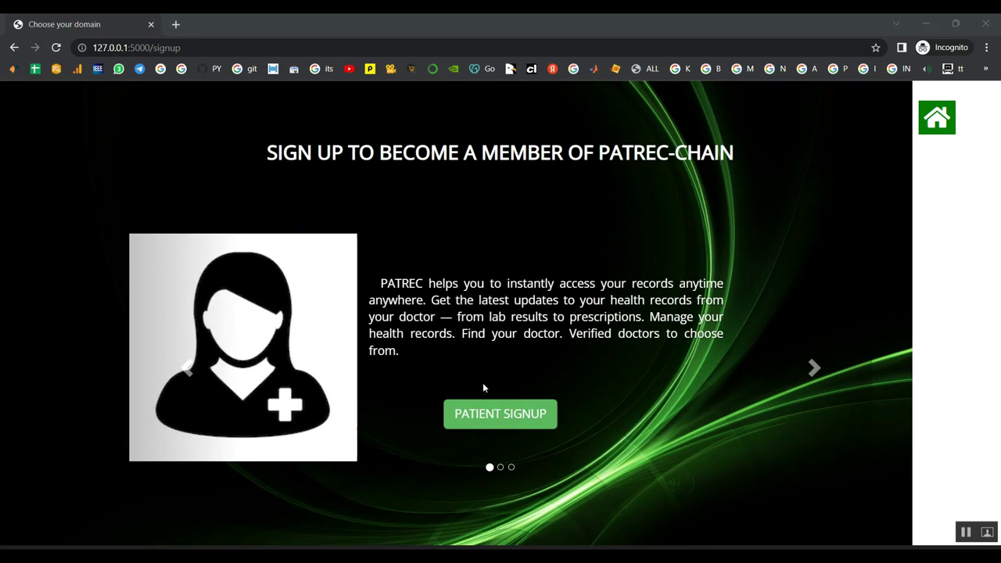
left_click(493, 411)
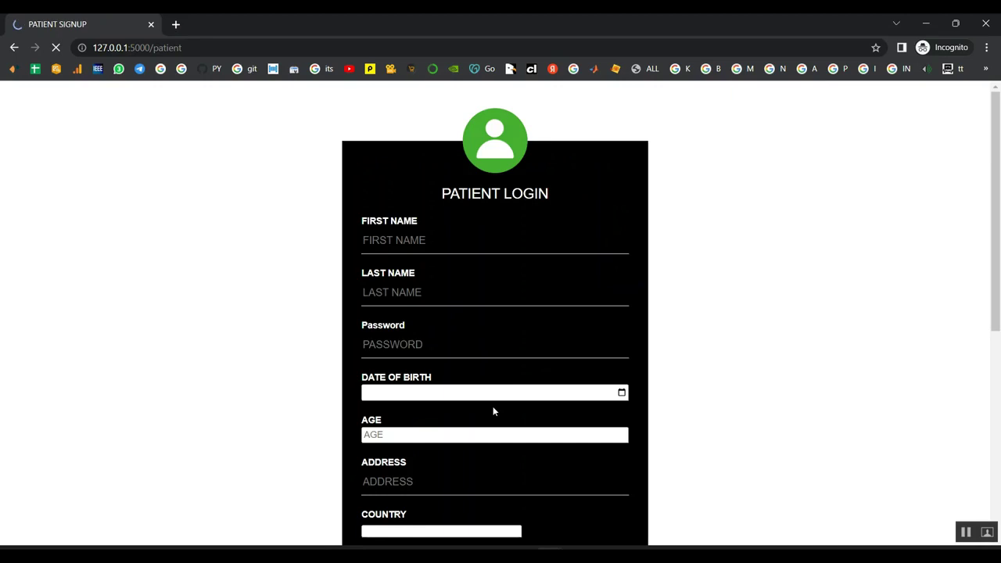
Enter the patient's first name, last name, password and date of birth
left_click(420, 245)
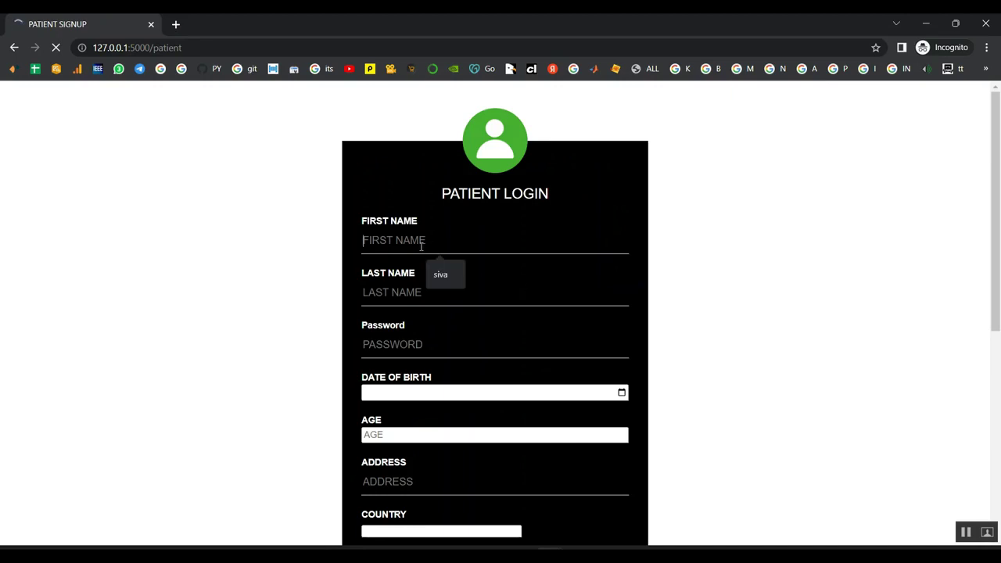
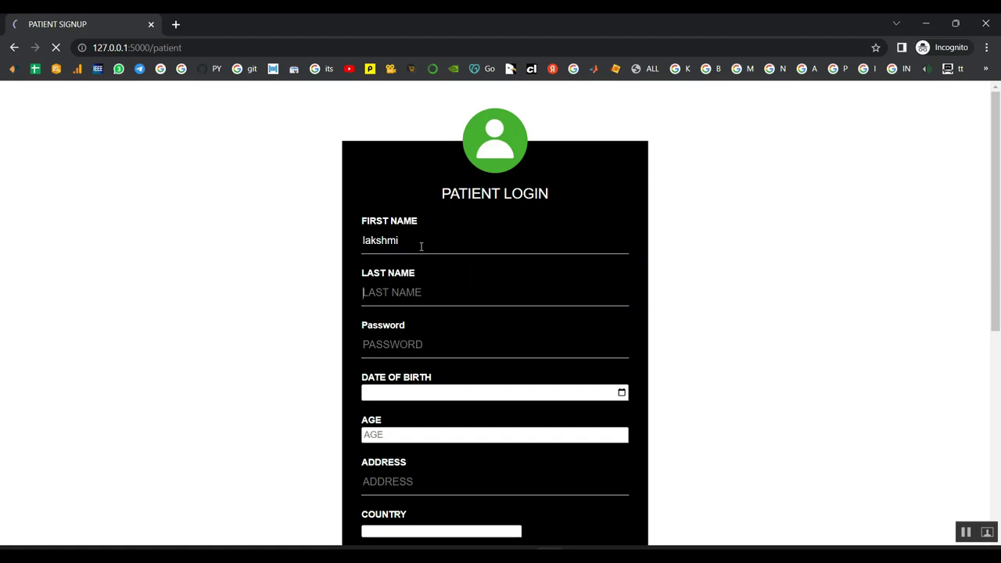
key("Tab")
key("Tab")
type("•••••••")
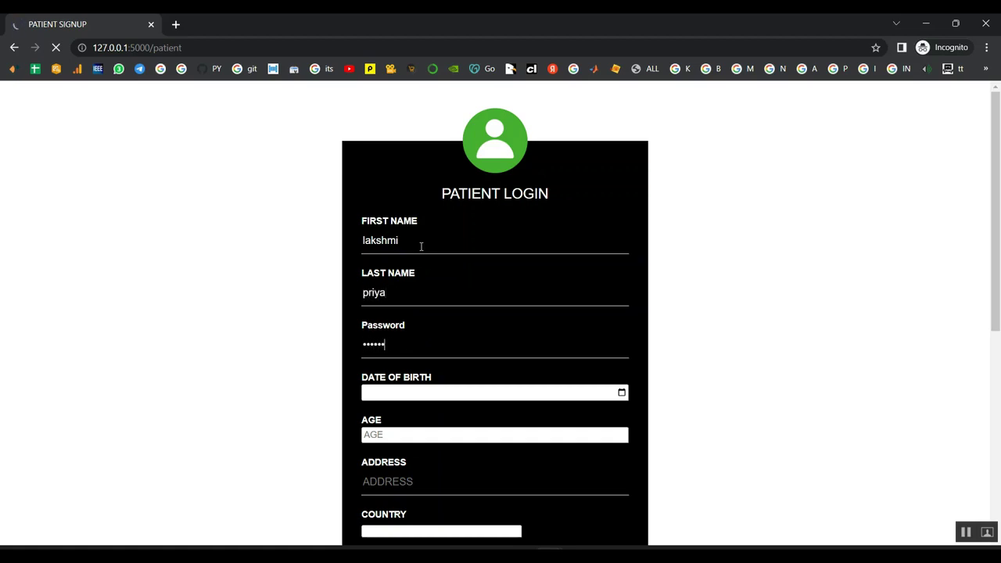
key("Tab")
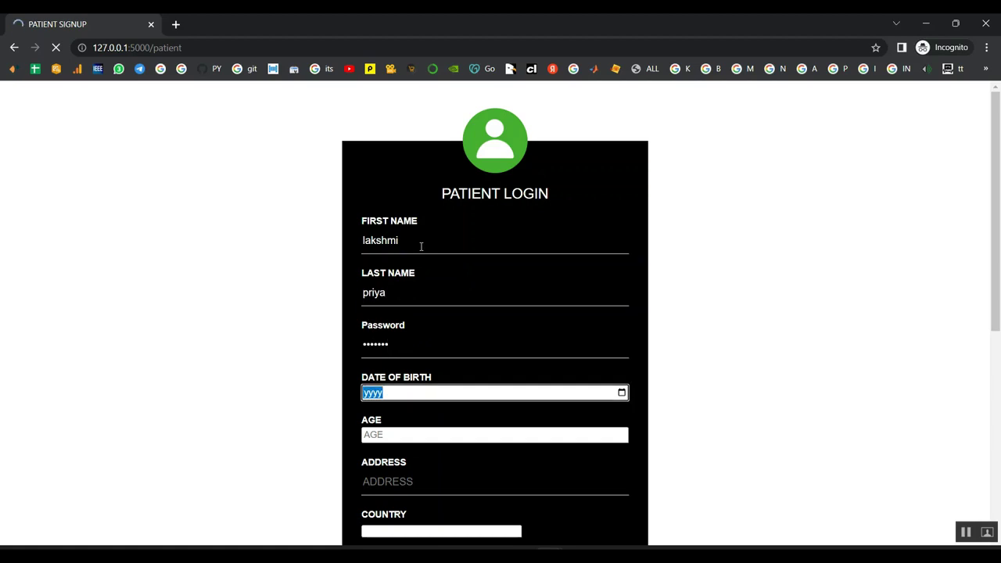
type("2000022")
Fill age 22 and address Chennai, and choose India as the country
key("Tab")
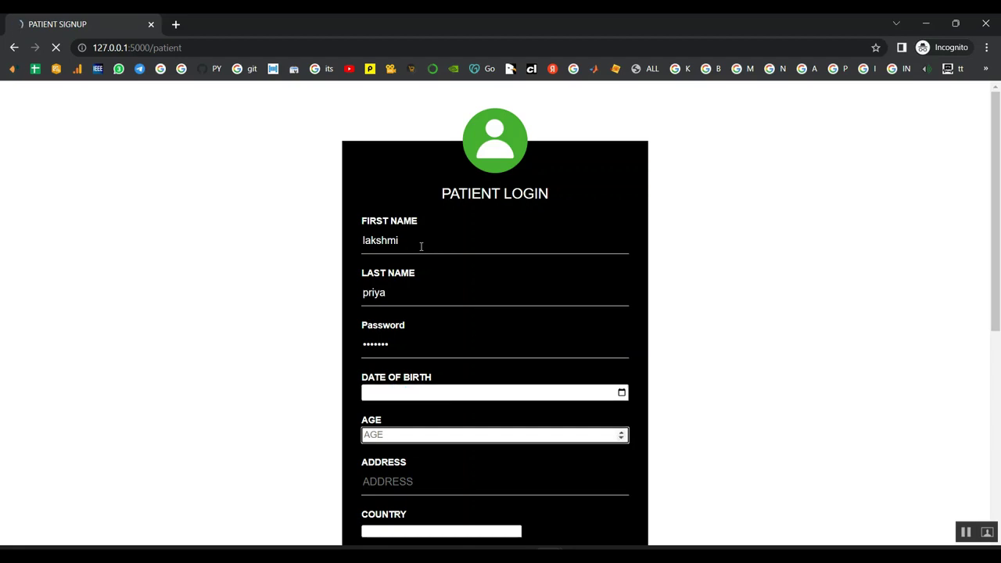
type("22")
key("Tab")
type("Chennai")
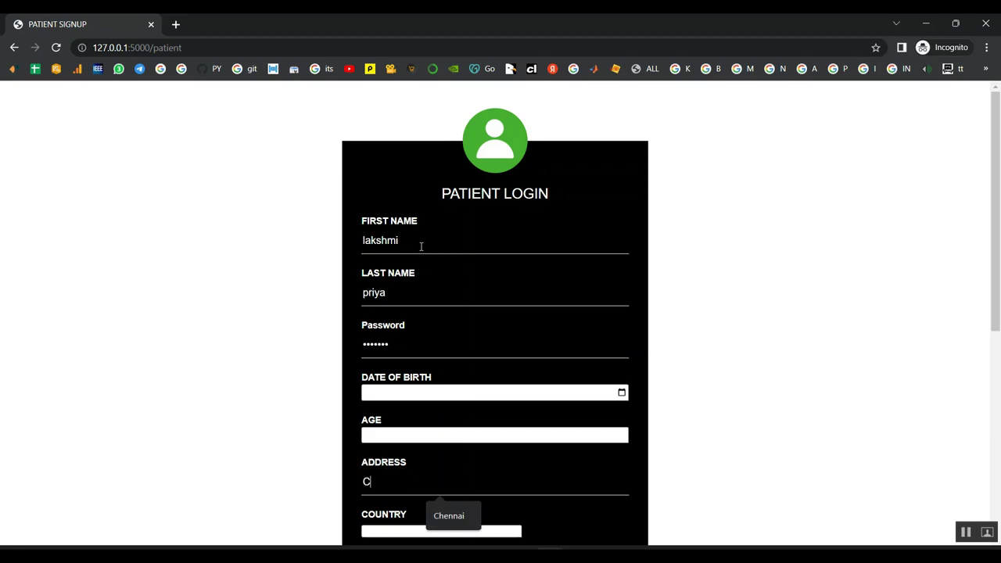
key("Tab")
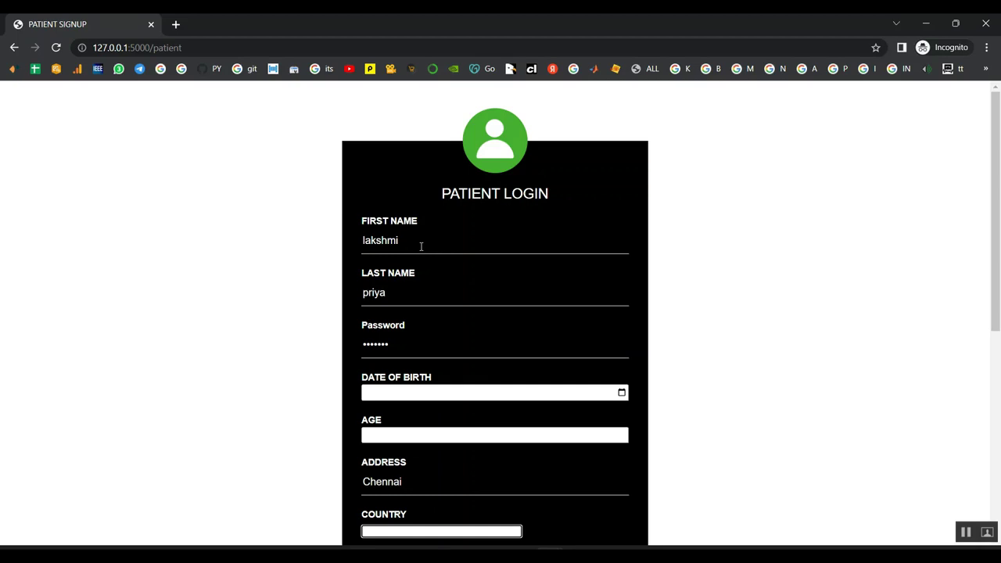
key("ctrl+a")
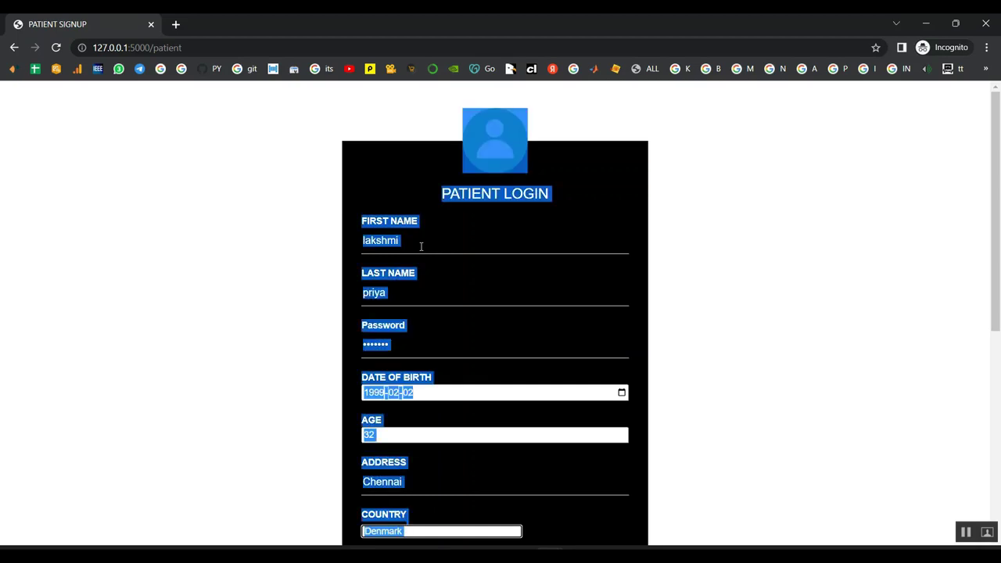
left_click(433, 532)
type("india")
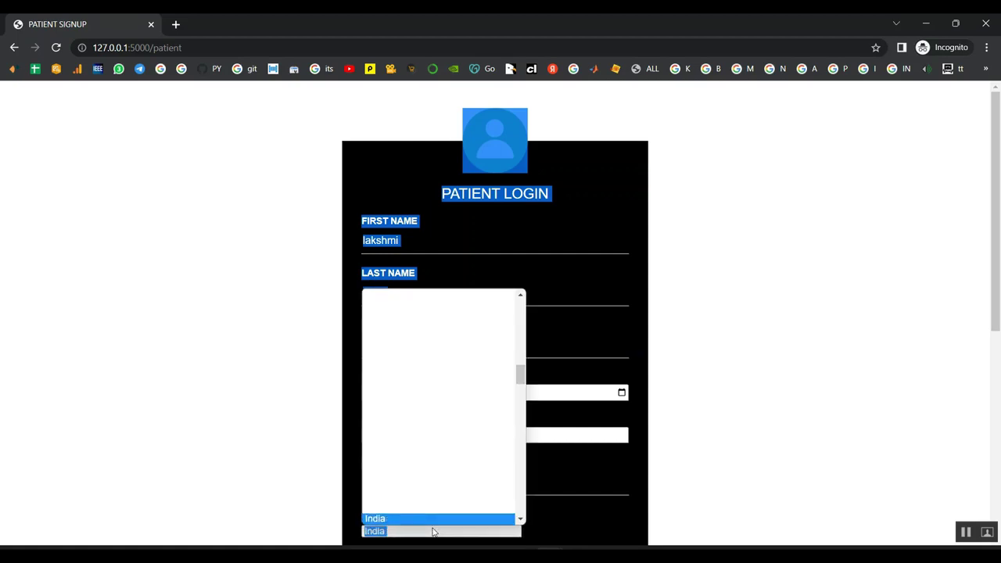
key("Return")
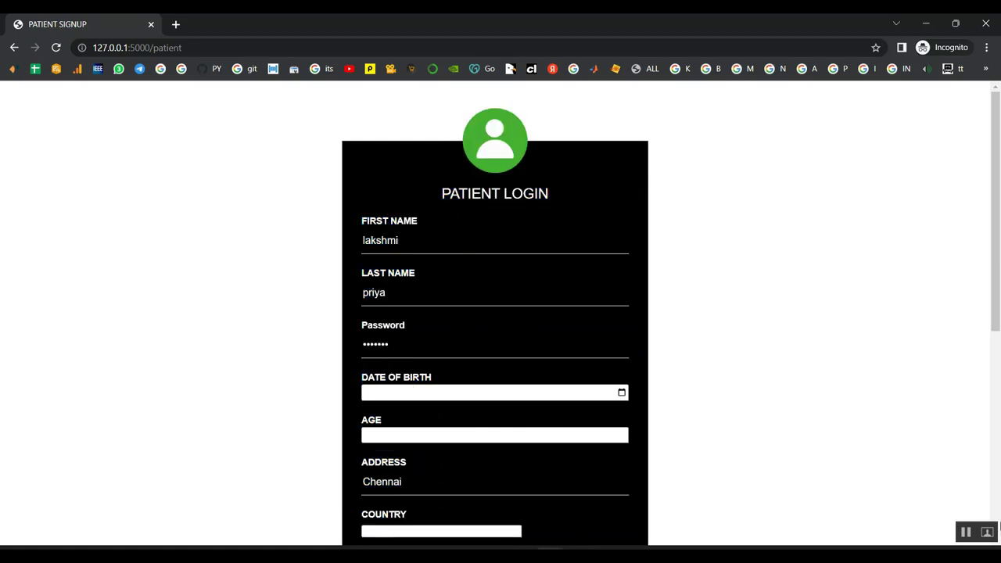
Choose Tamil Nadu as the state and Cannanpalaiyam as the city
scroll(999, 520, "down", 5)
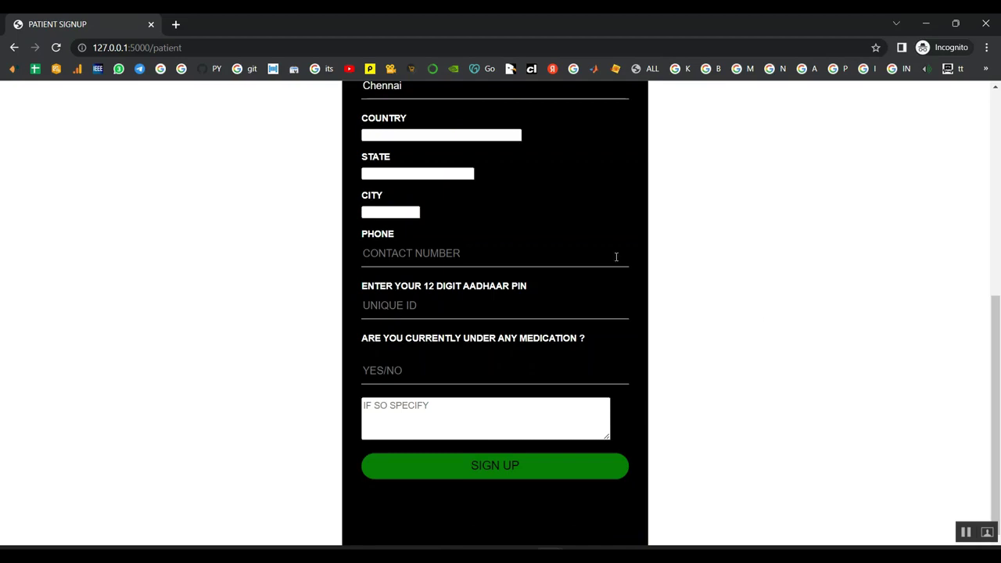
left_click(386, 176)
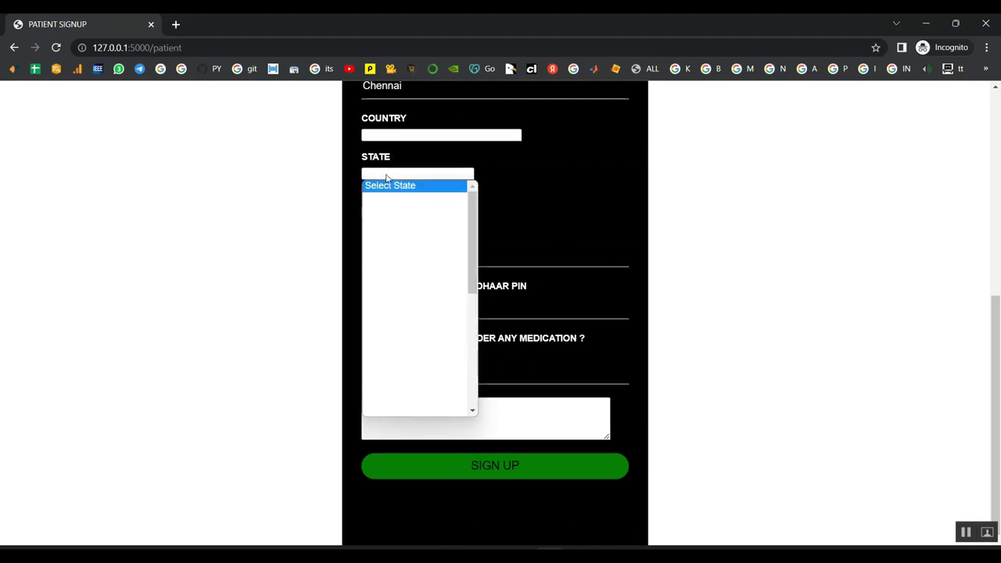
key("t")
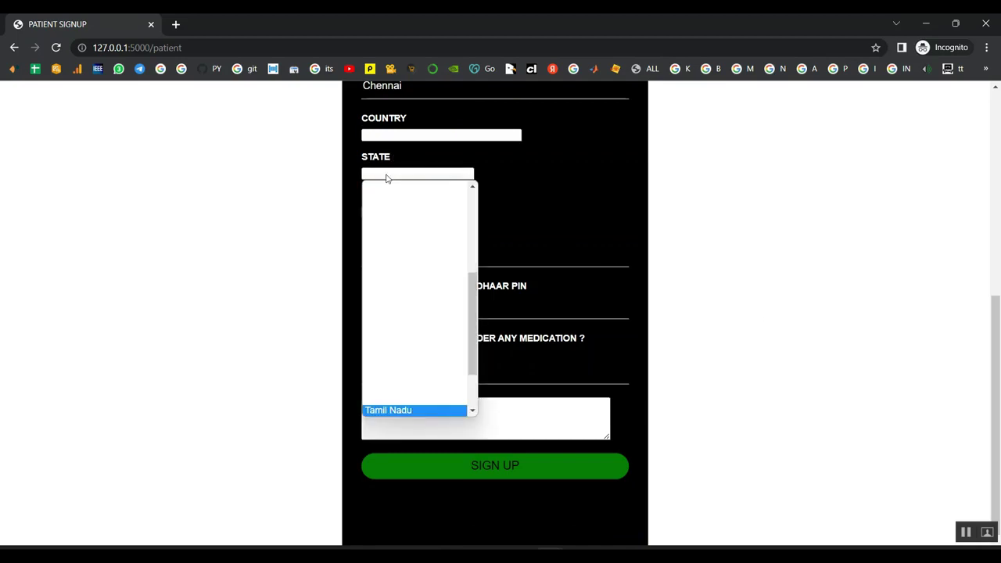
key("Return")
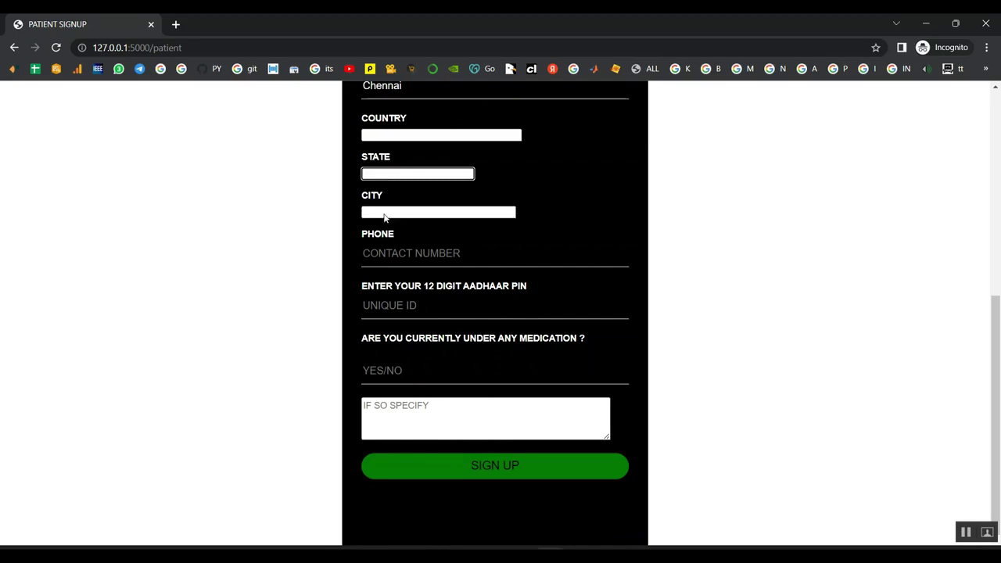
left_click(383, 216)
key("c")
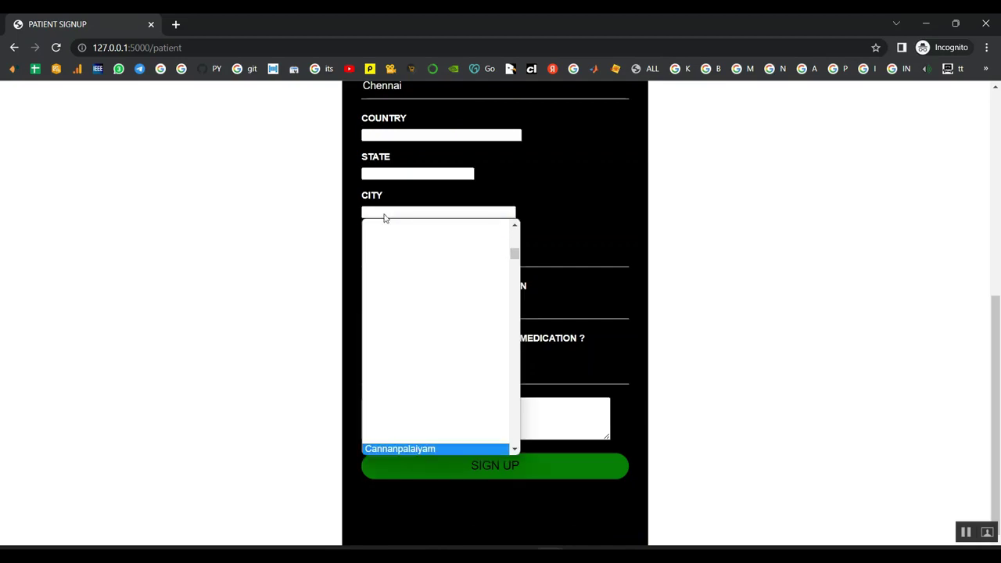
key("Return")
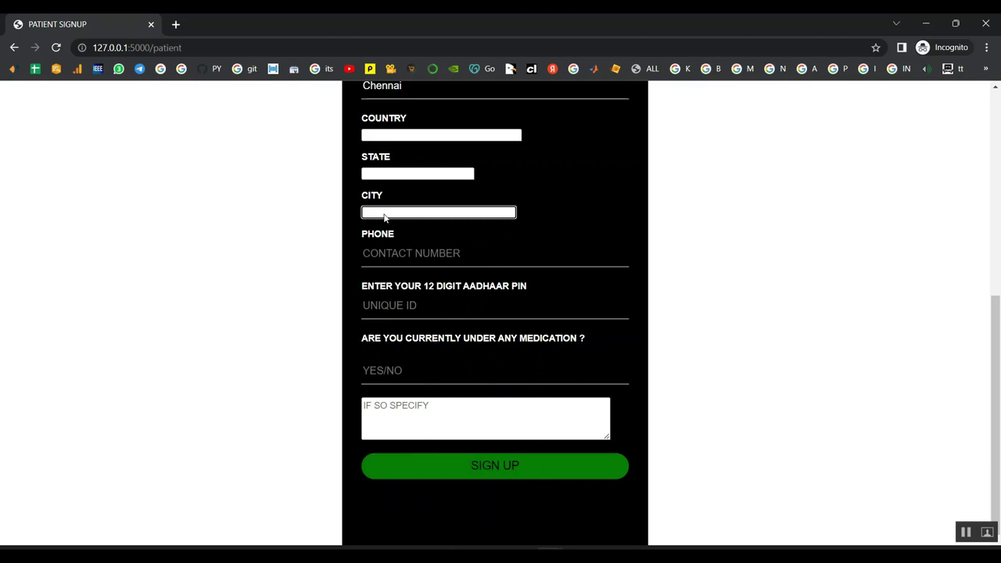
Fill in the saved phone number and enter the Aadhaar PIN
left_click(388, 253)
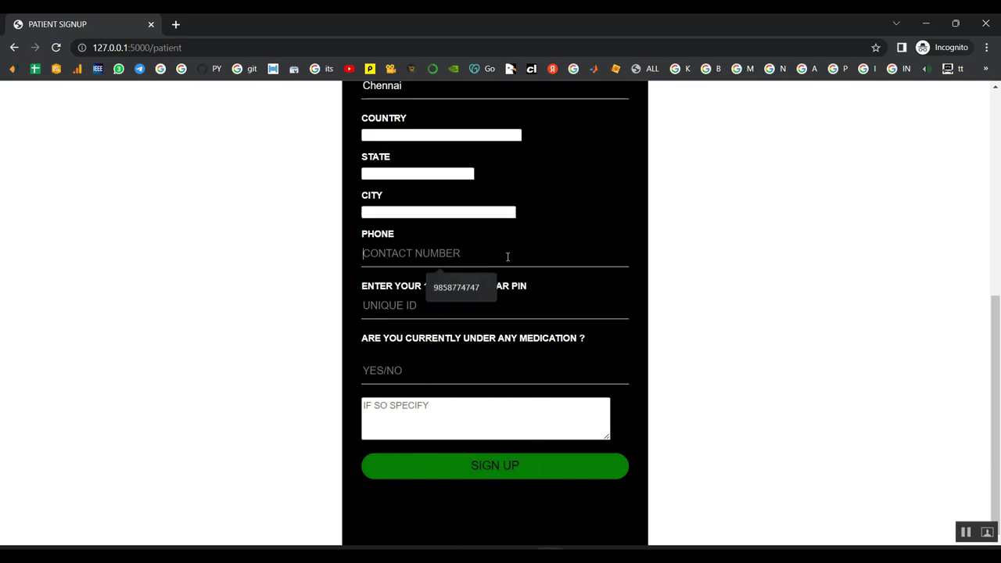
left_click(470, 290)
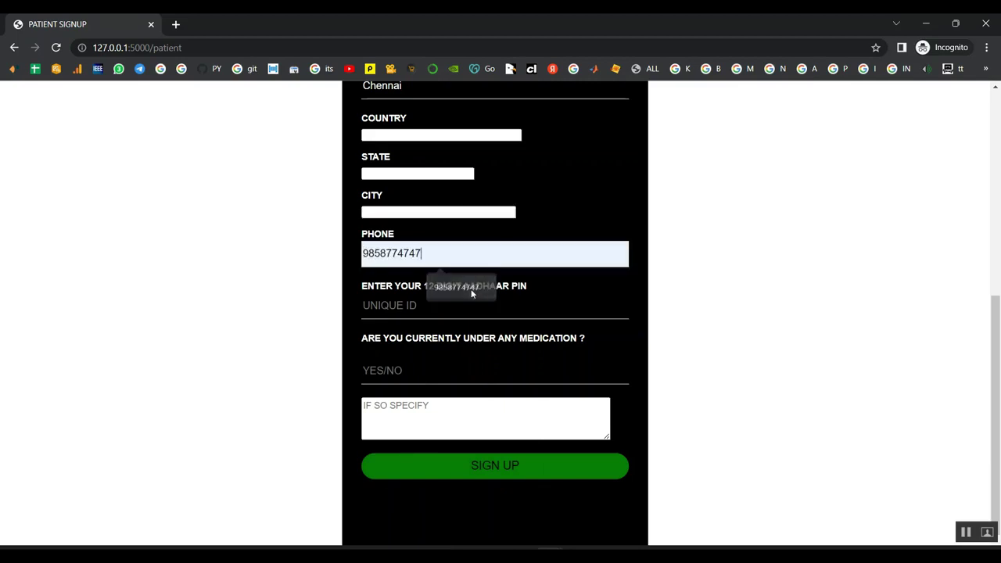
left_click(426, 309)
type("1234567")
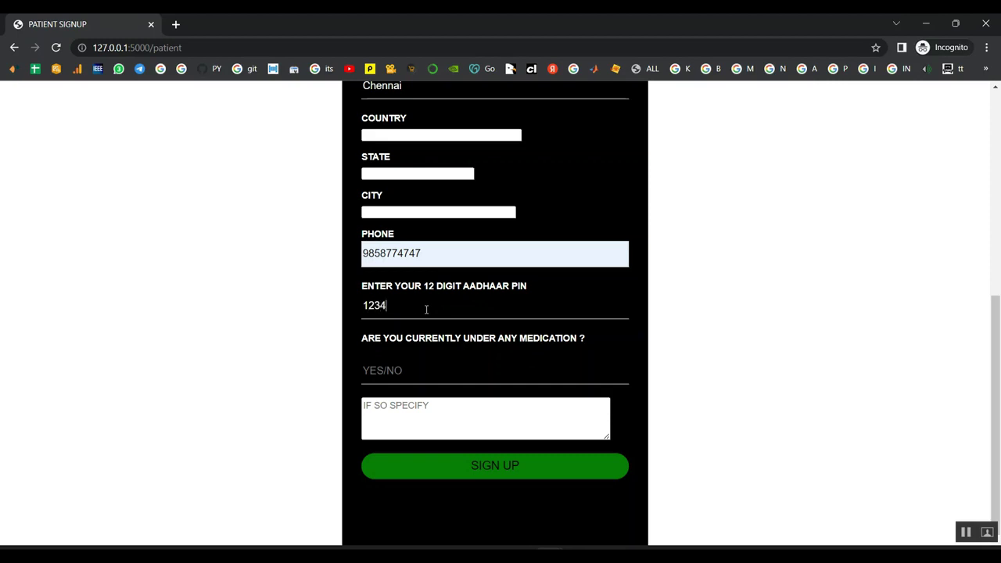
type("741")
Answer 'No' to medication, add the note 'I am not felling well', and submit the signup
left_click(379, 368)
type("No")
left_click(396, 403)
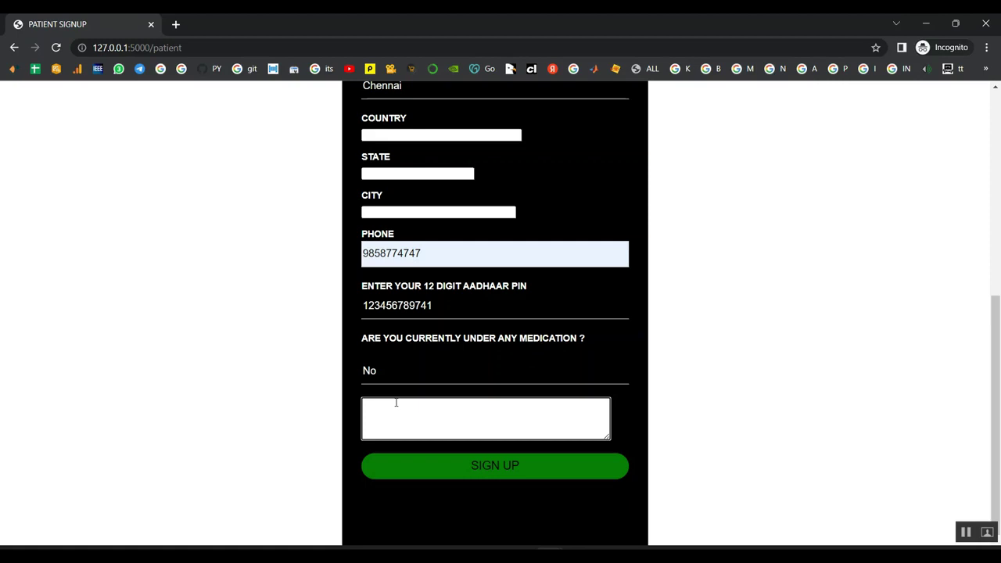
key("ctrl+z")
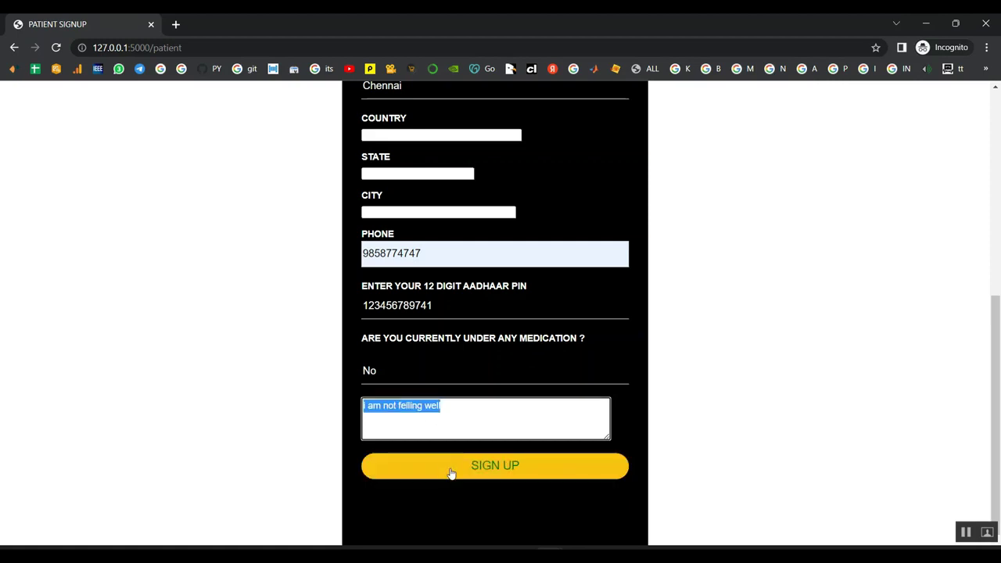
left_click(451, 473)
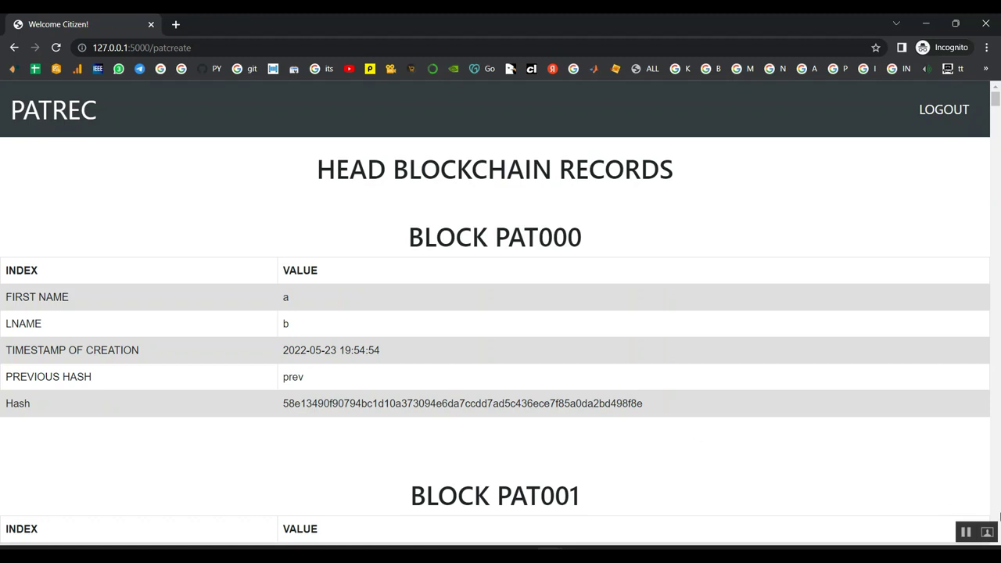
Scroll to the end of the blockchain records to reach block PAT0054
scroll(999, 486, "down", 20)
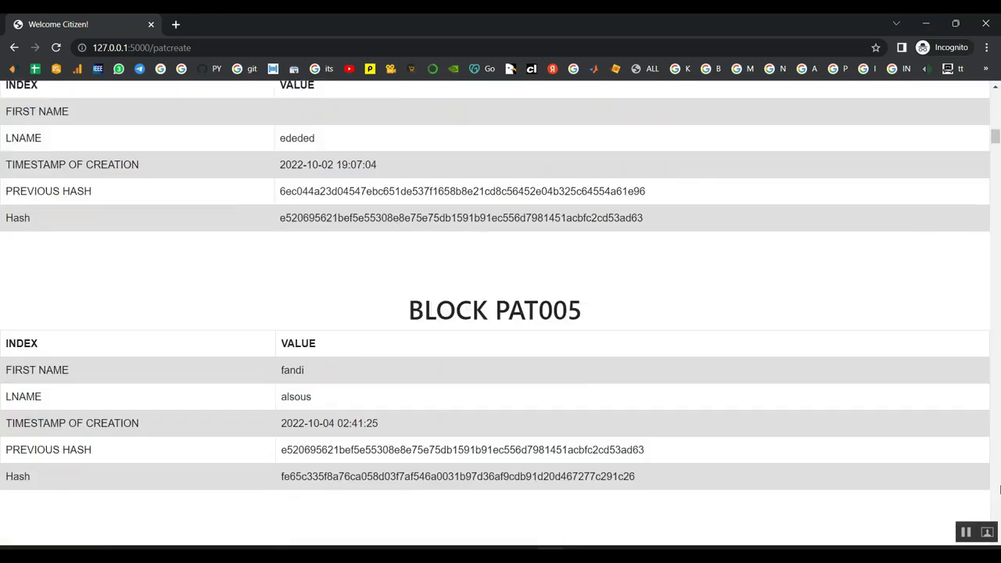
scroll(999, 489, "down", 20)
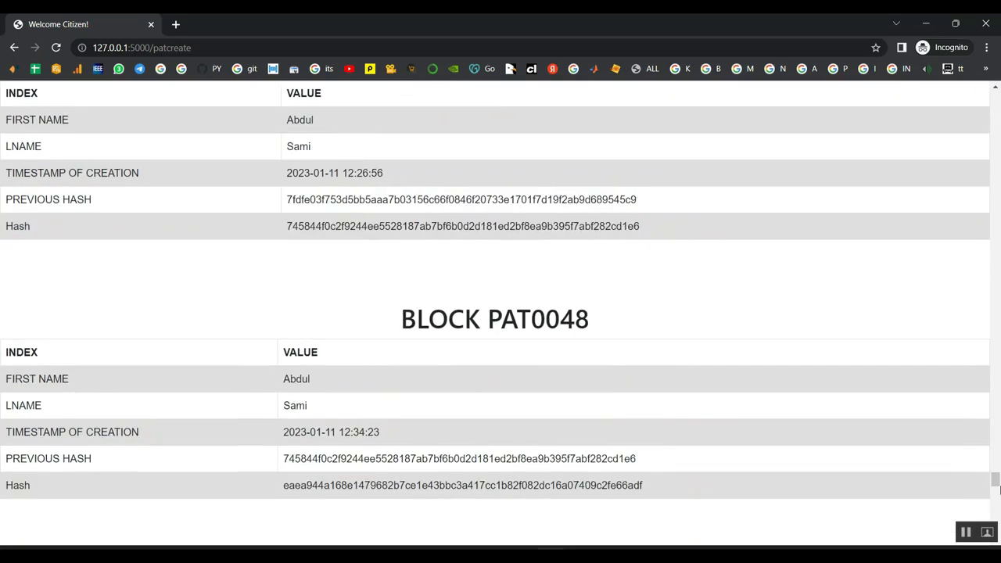
left_click_drag(999, 489, 999, 522)
scroll(823, 515, "down", 2)
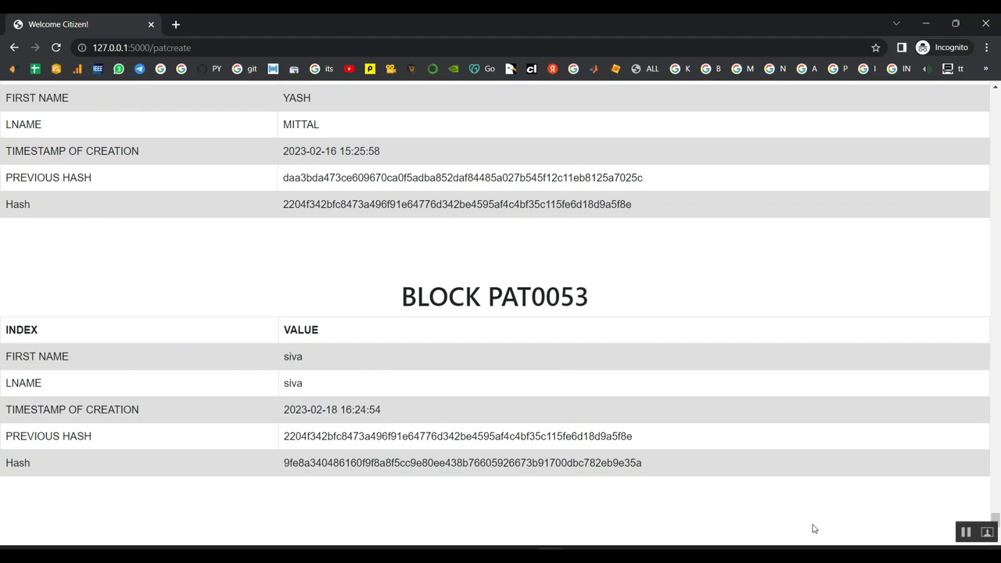
scroll(813, 529, "down", 3)
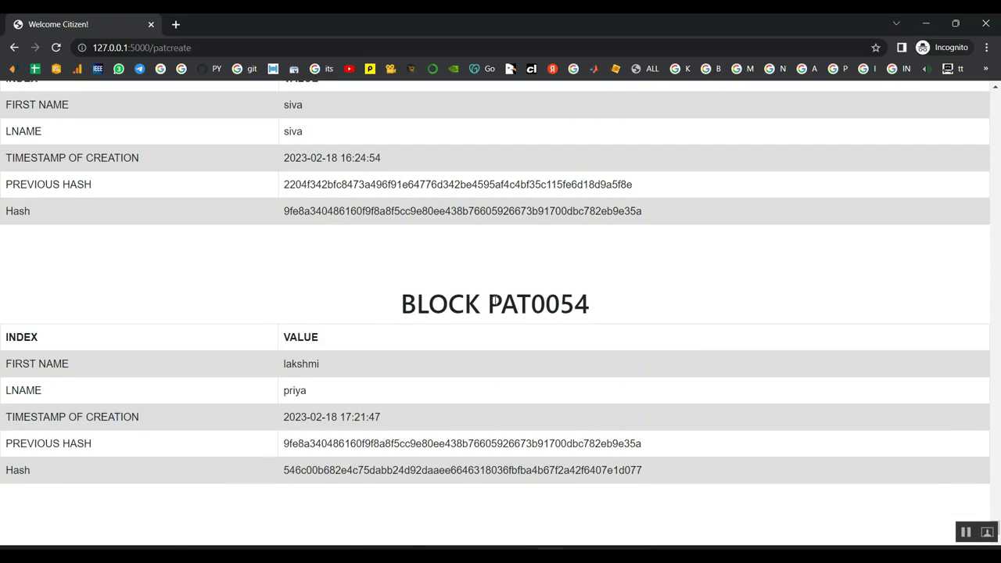
Select and copy the block ID PAT0054, then open a new tab
left_click_drag(494, 302, 545, 305)
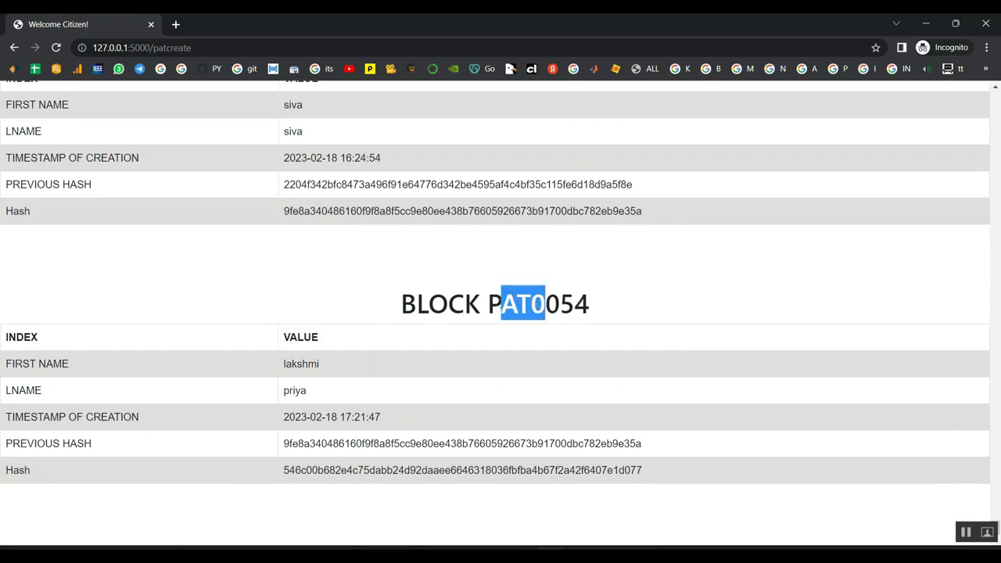
left_click(545, 306)
double_click(545, 307)
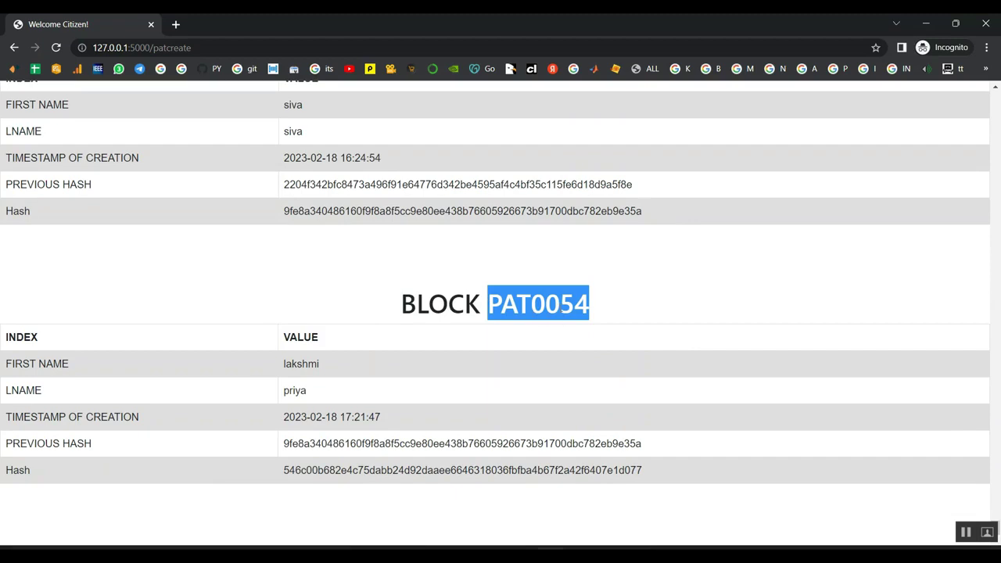
right_click(560, 308)
left_click(577, 320)
left_click(175, 25)
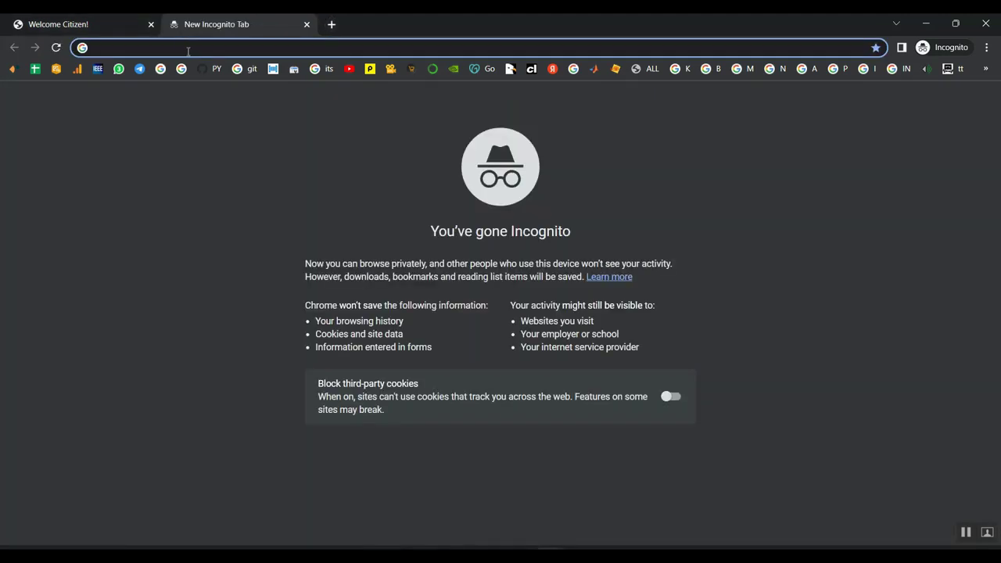
Load the PATREC home page and go through the sign-in choice to the /patientlog login
type("htt")
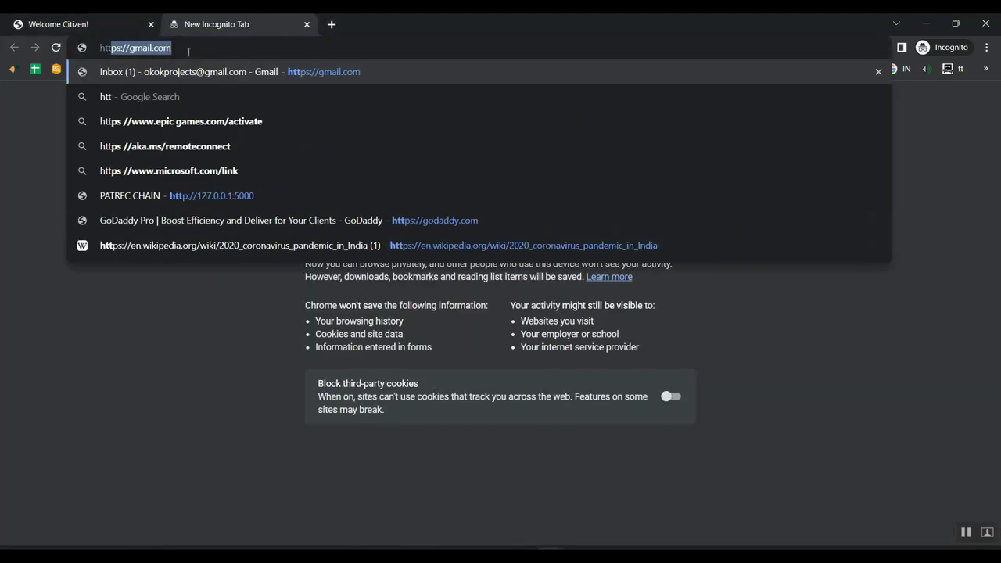
type("p://")
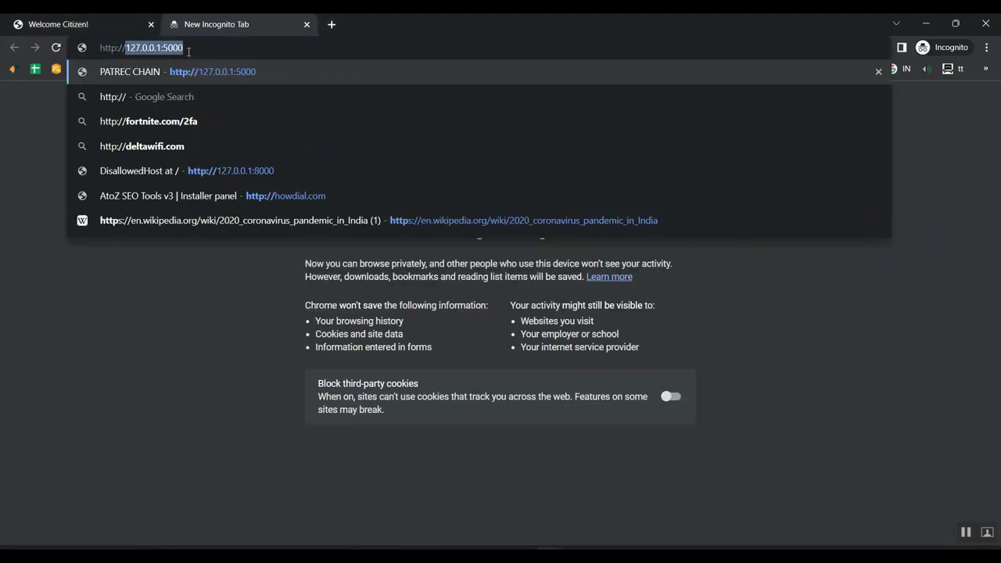
key("Return")
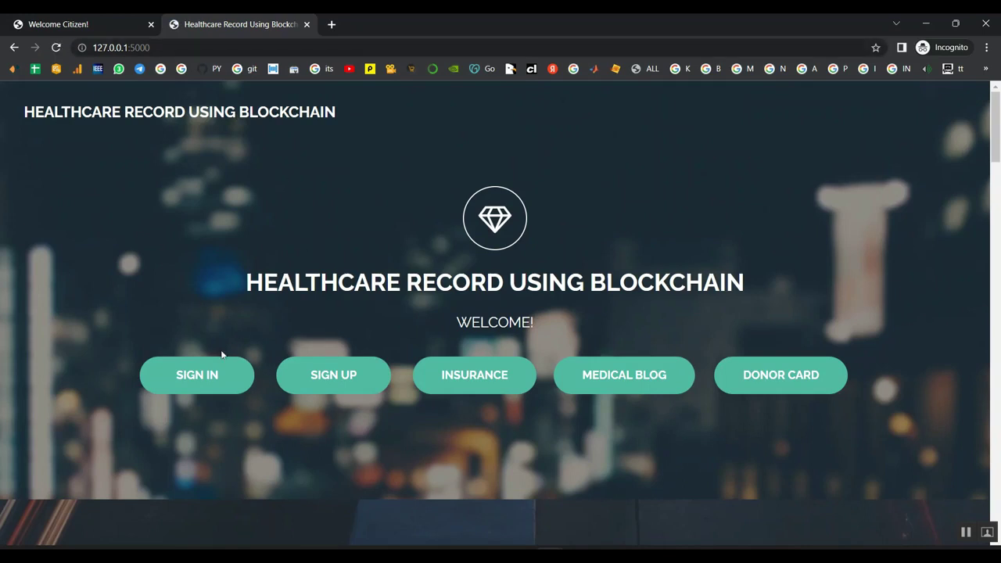
left_click(208, 382)
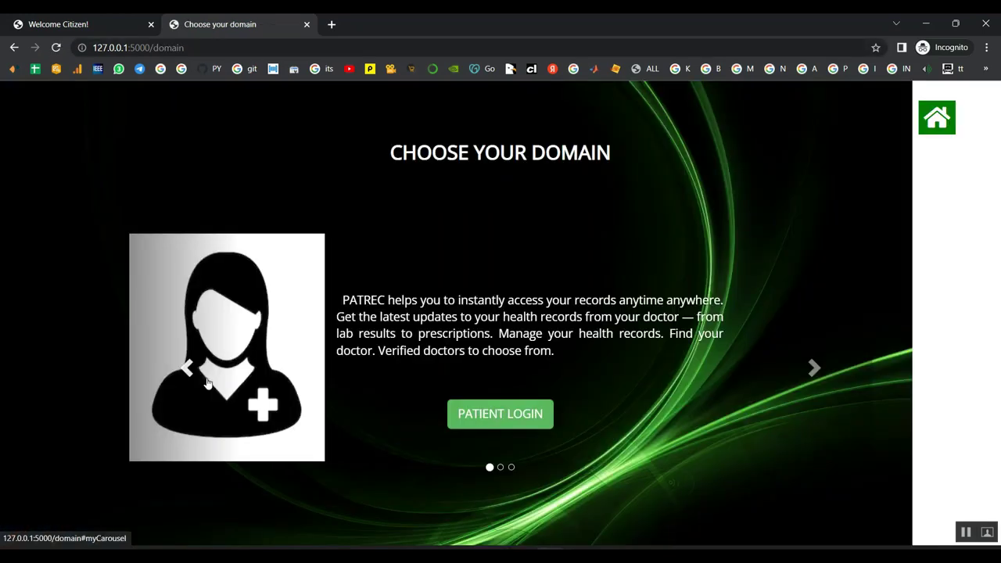
left_click(463, 413)
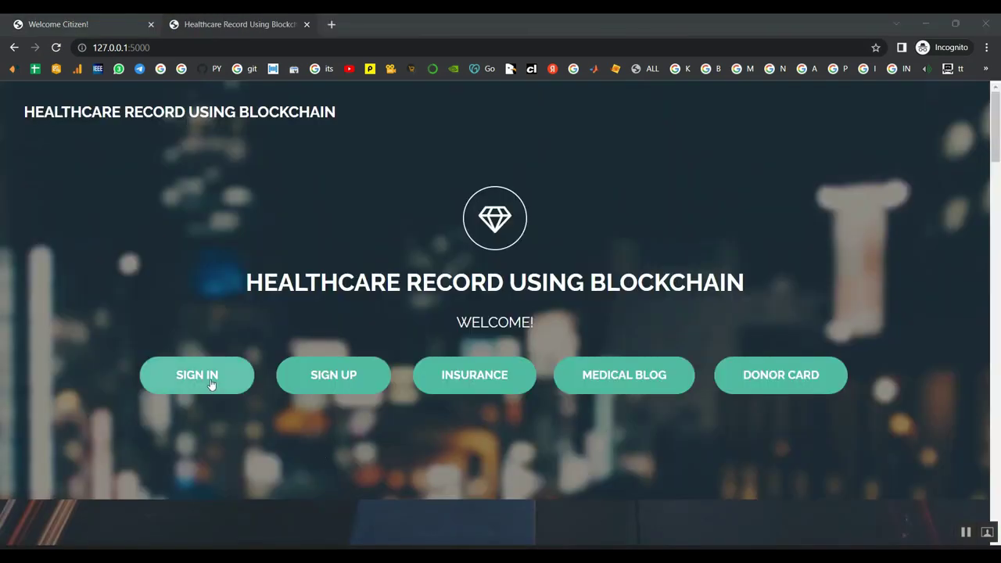
left_click(210, 383)
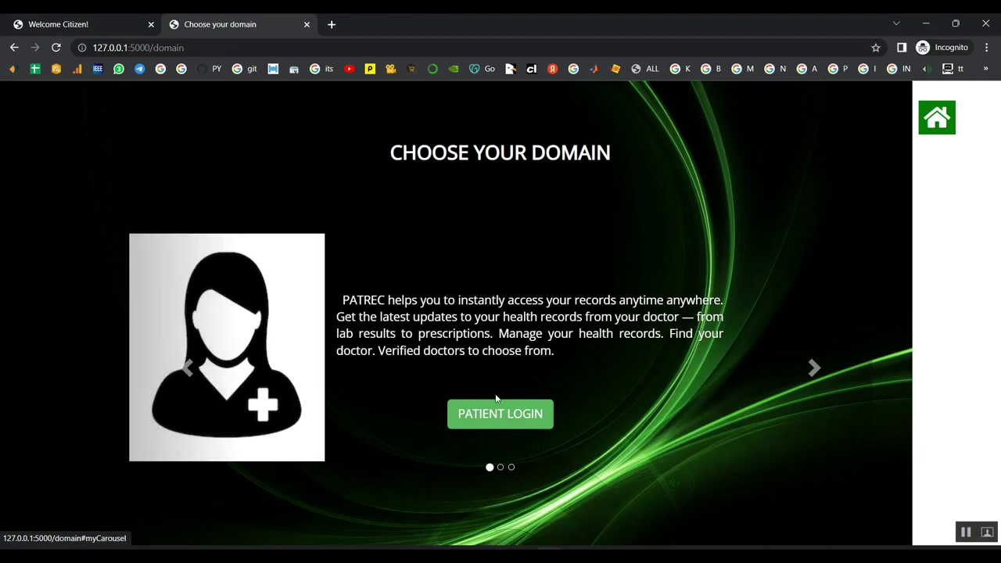
left_click(506, 413)
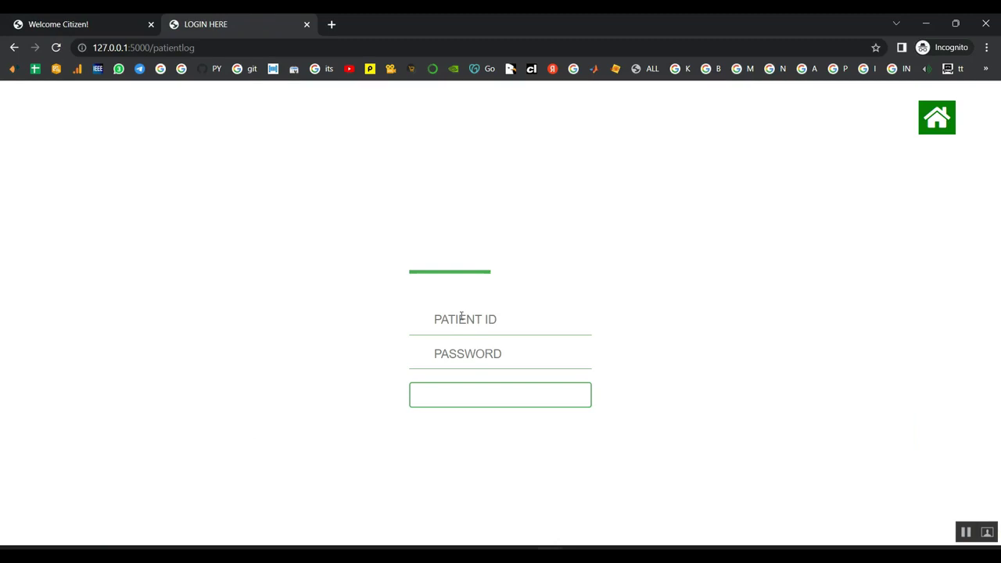
Enter the patient ID and password and sign in to the patient dashboard
left_click(461, 316)
left_click(469, 350)
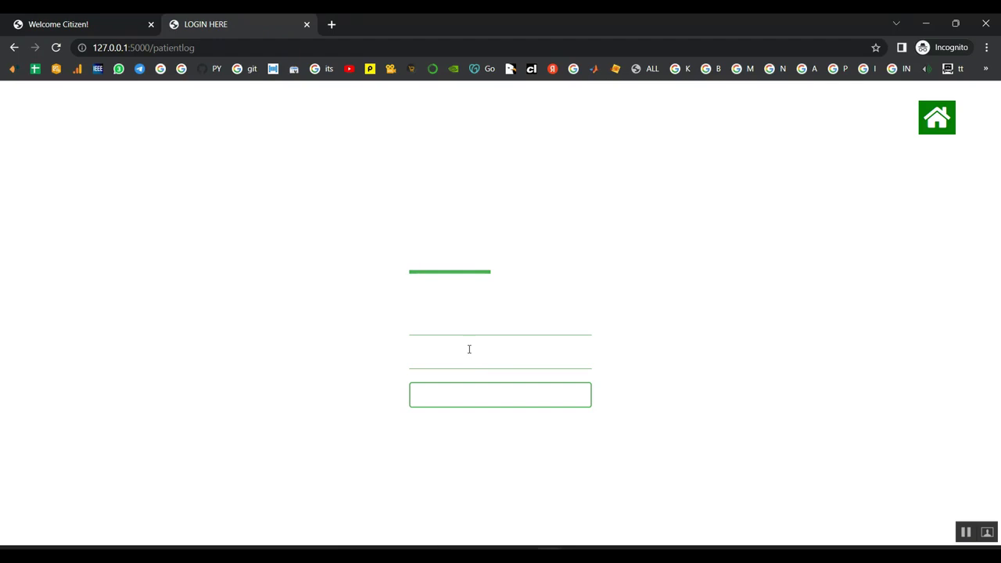
left_click(501, 397)
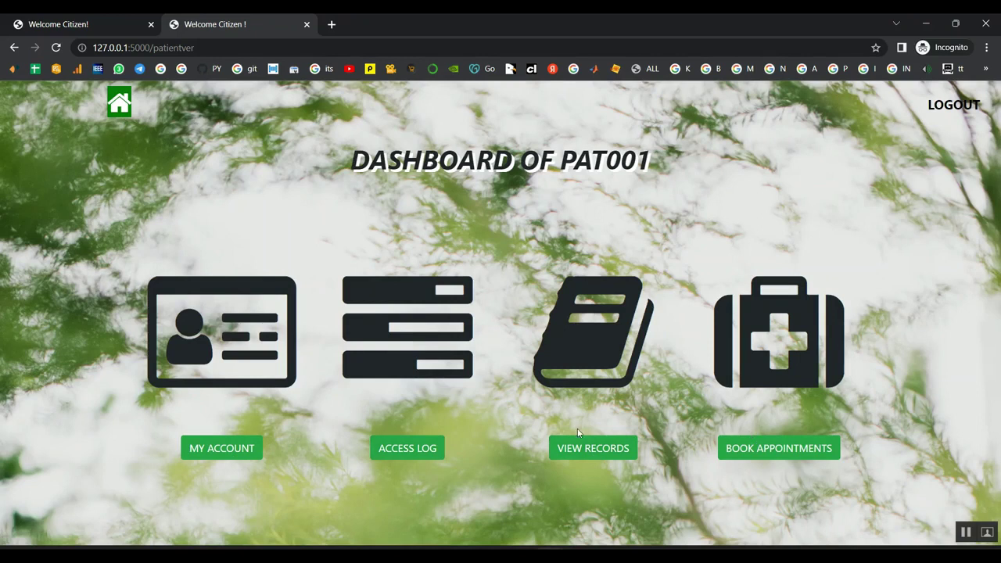
Accept the pending access request in the access log and open the Medical Block Records list
left_click(423, 452)
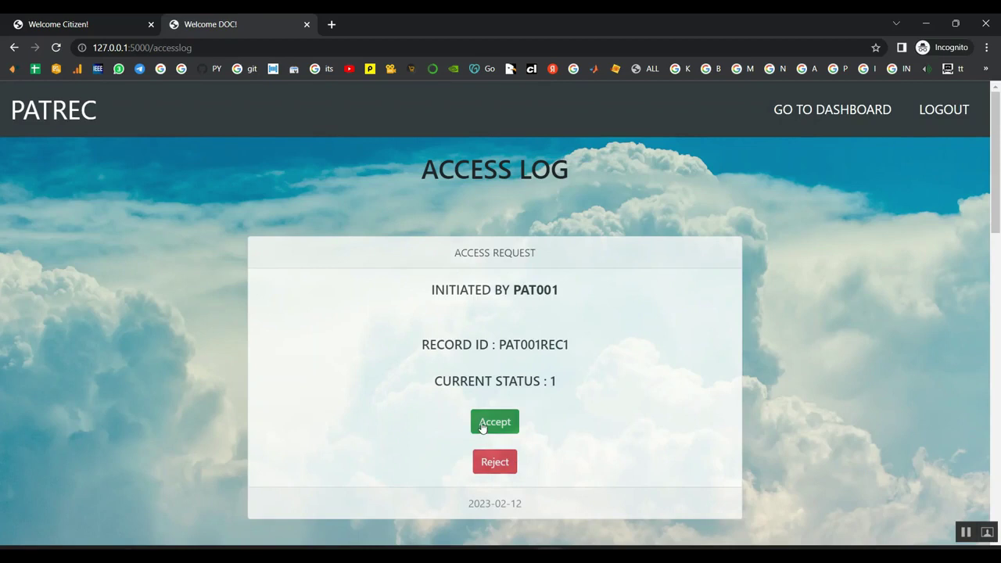
left_click(481, 426)
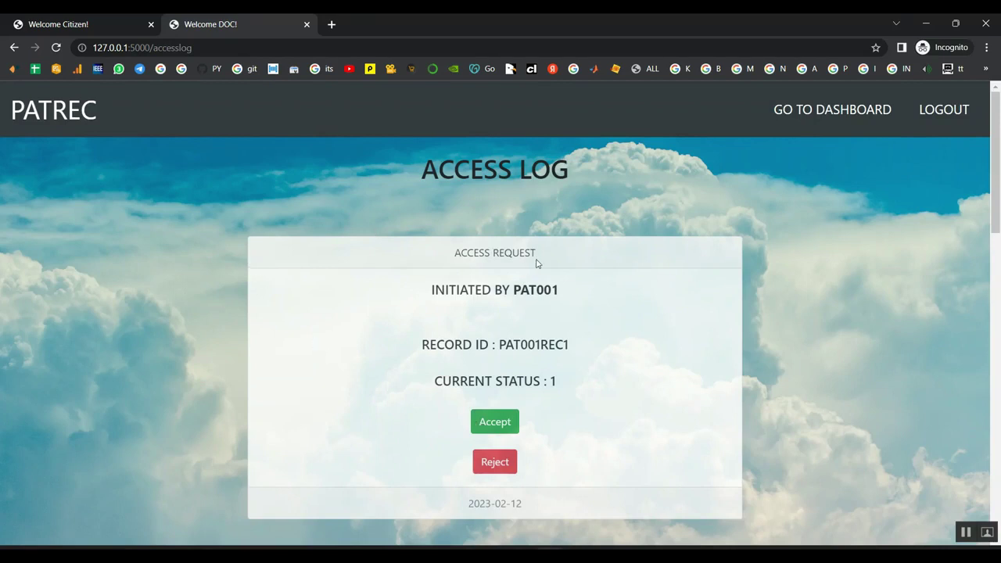
left_click(818, 116)
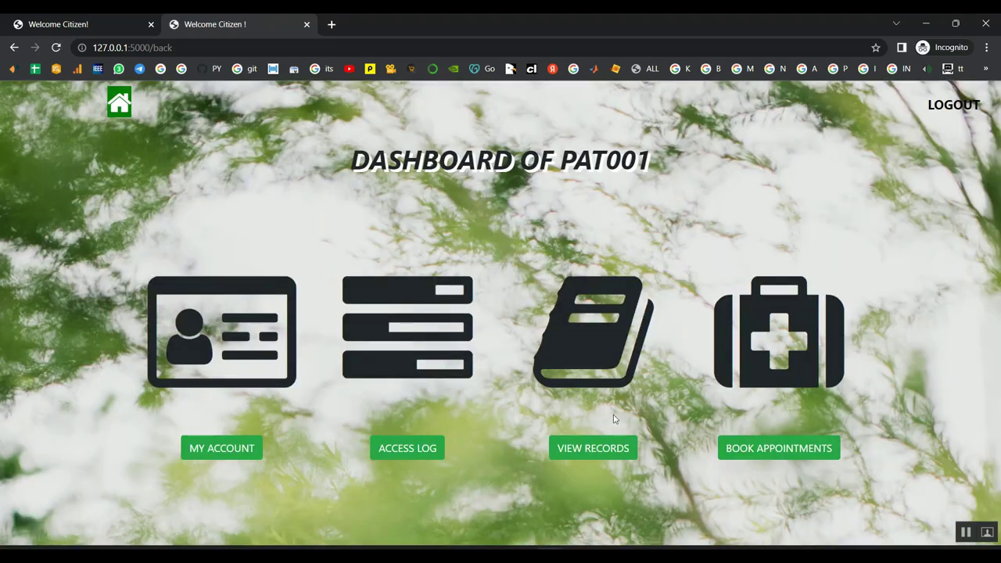
left_click(601, 457)
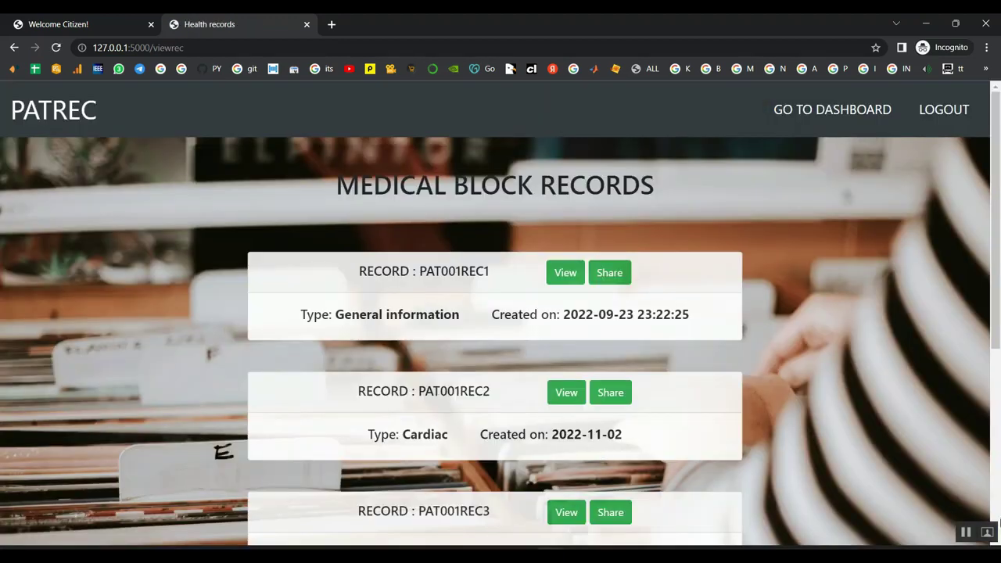
Share record PAT001REC5 with ID PAT001, generate its access contract, and return to the dashboard
scroll(998, 500, "down", 4)
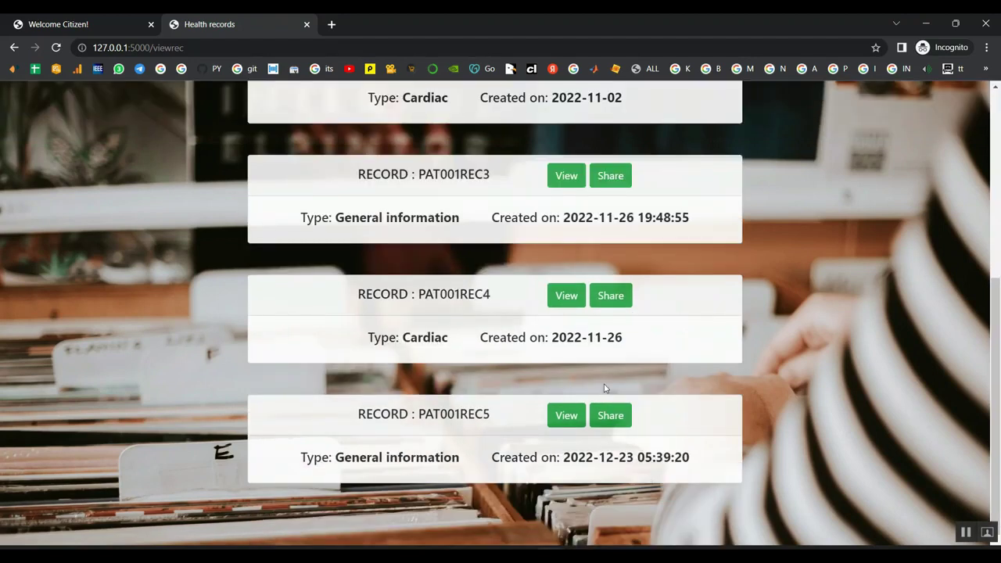
left_click(611, 418)
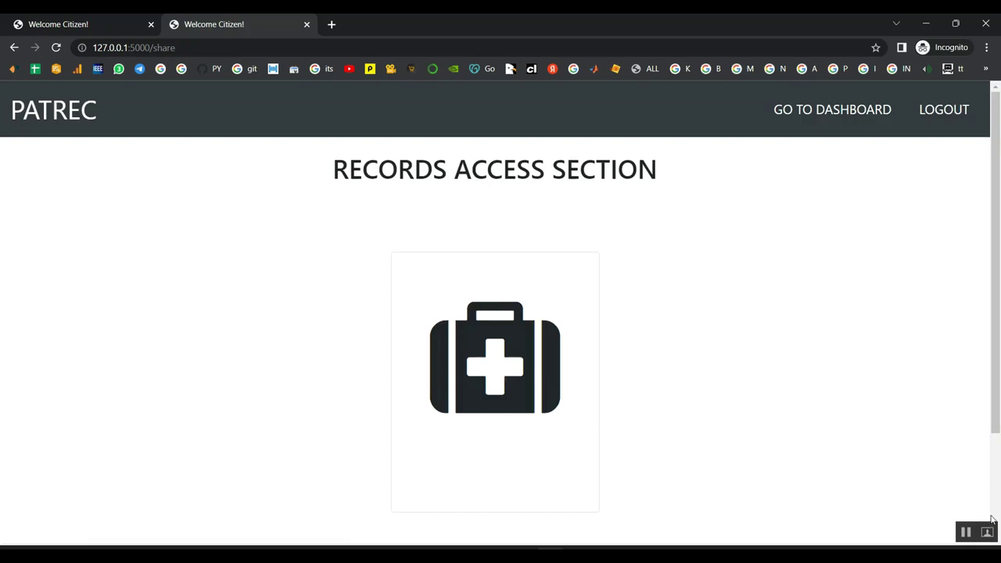
scroll(999, 505, "down", 2)
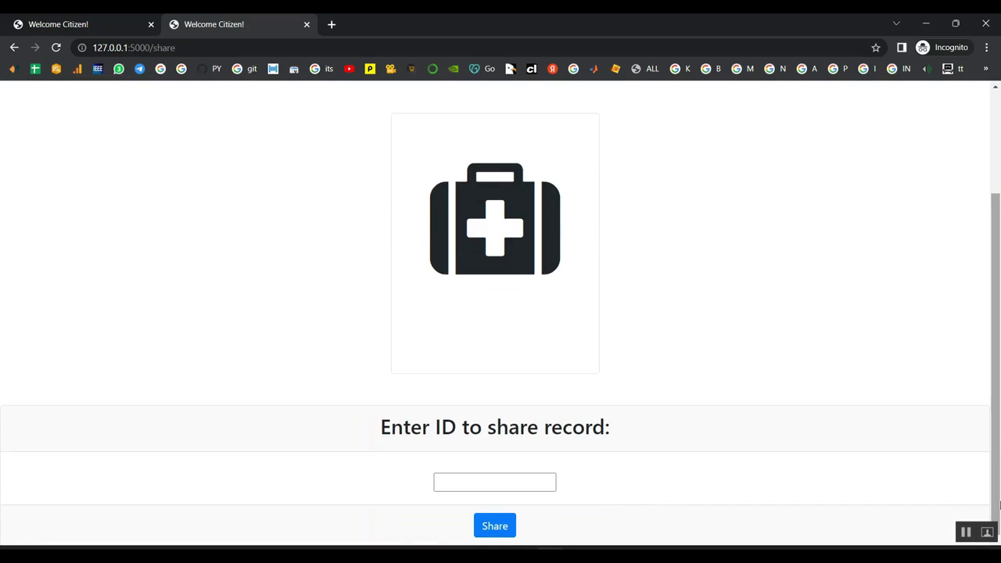
left_click(510, 477)
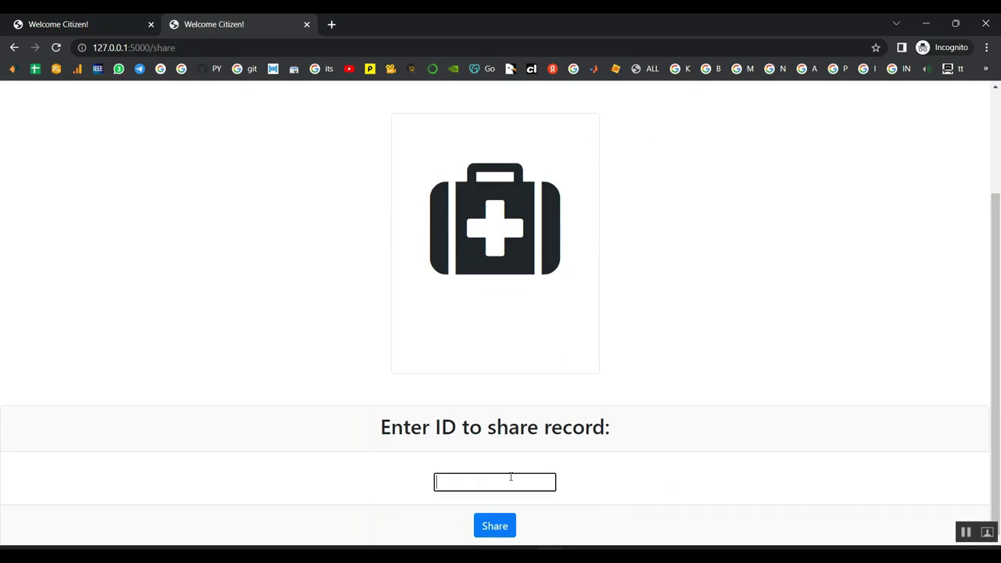
key("ctrl+v")
key("BackSpace")
key("BackSpace")
key("BackSpace")
key("BackSpace")
key("BackSpace")
key("BackSpace")
key("BackSpace")
key("BackSpace")
type("PAT001")
left_click(492, 527)
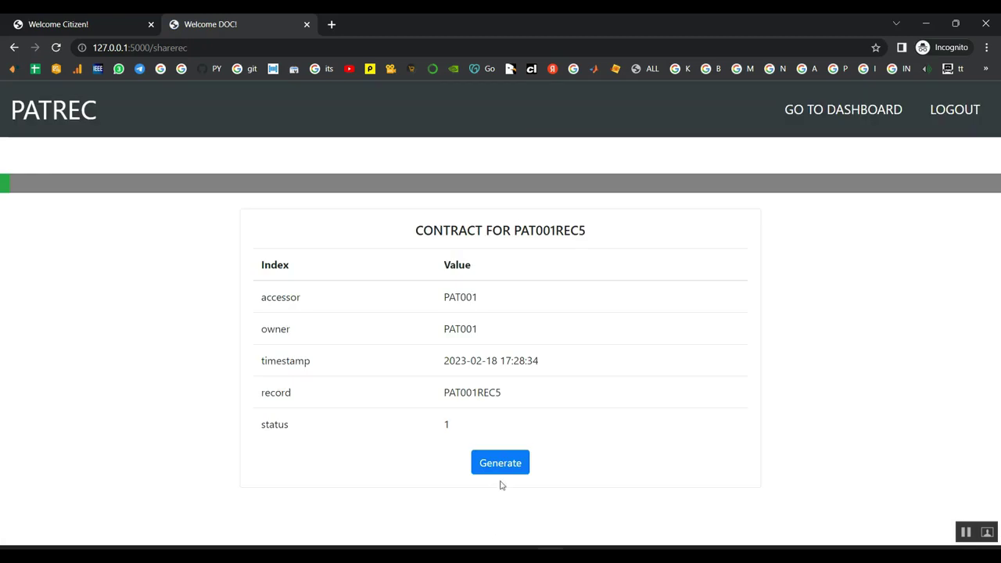
left_click(508, 463)
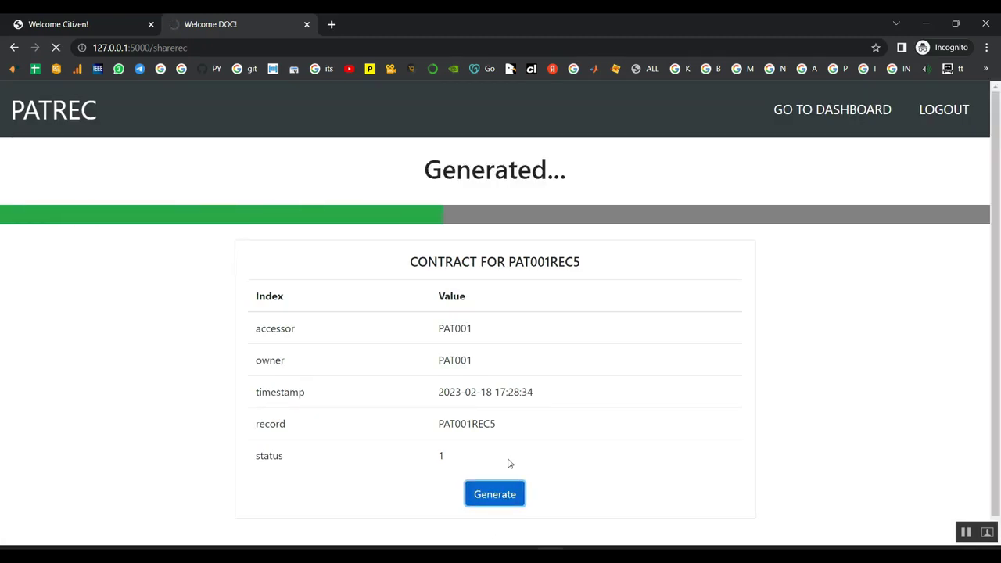
left_click(855, 119)
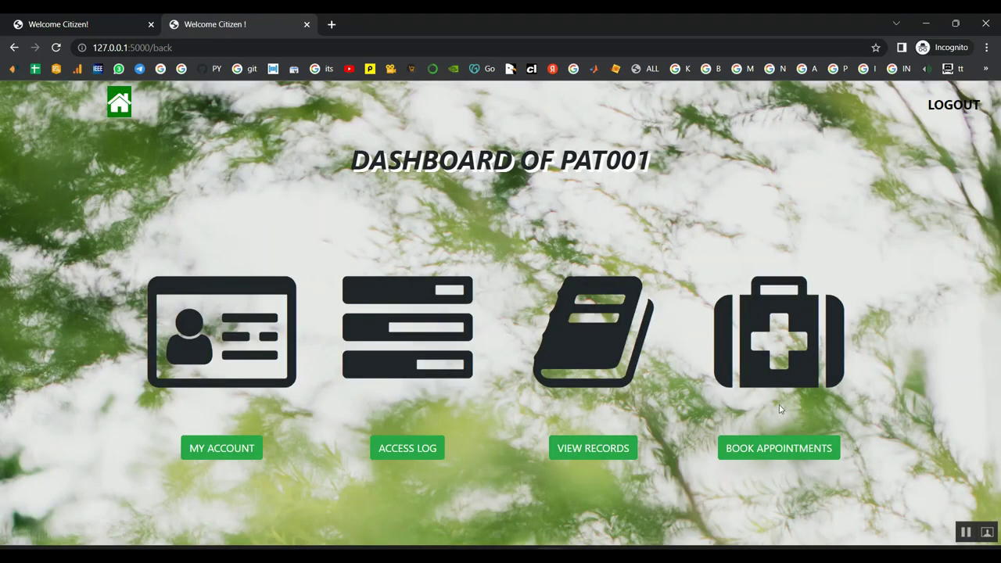
Open the Find a Doctor form and review its Insurance Type options and sixteen specializations
left_click(777, 447)
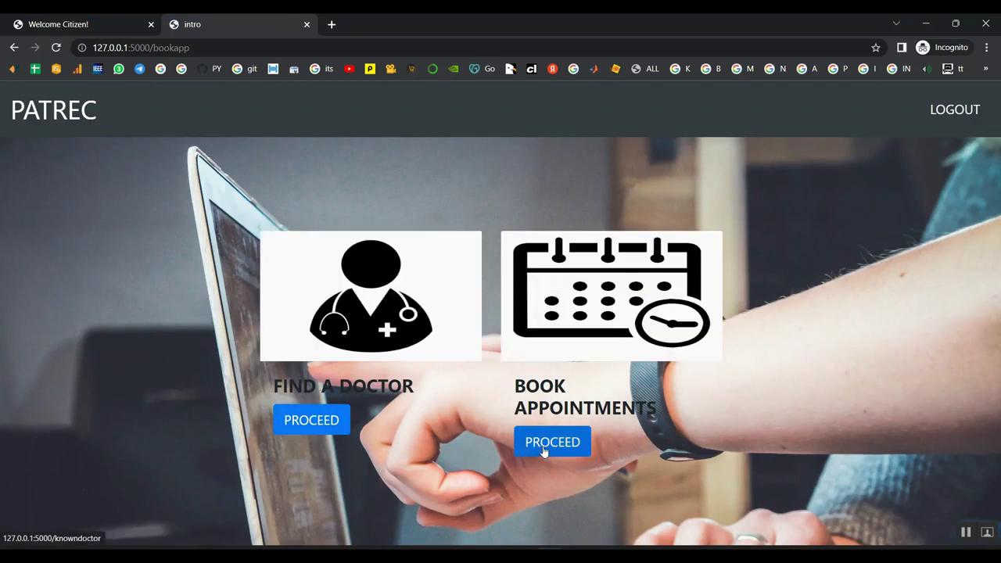
left_click(328, 419)
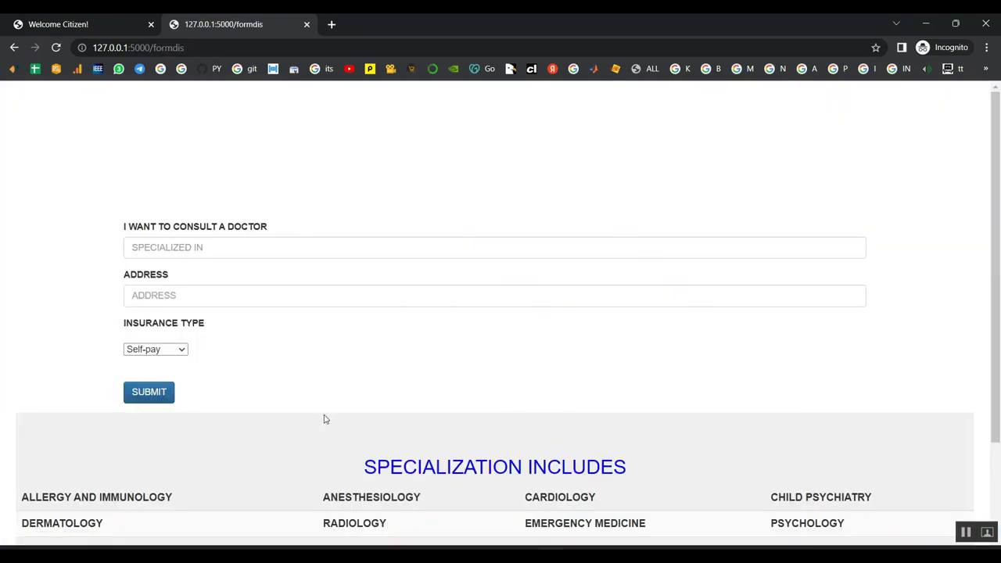
left_click(212, 247)
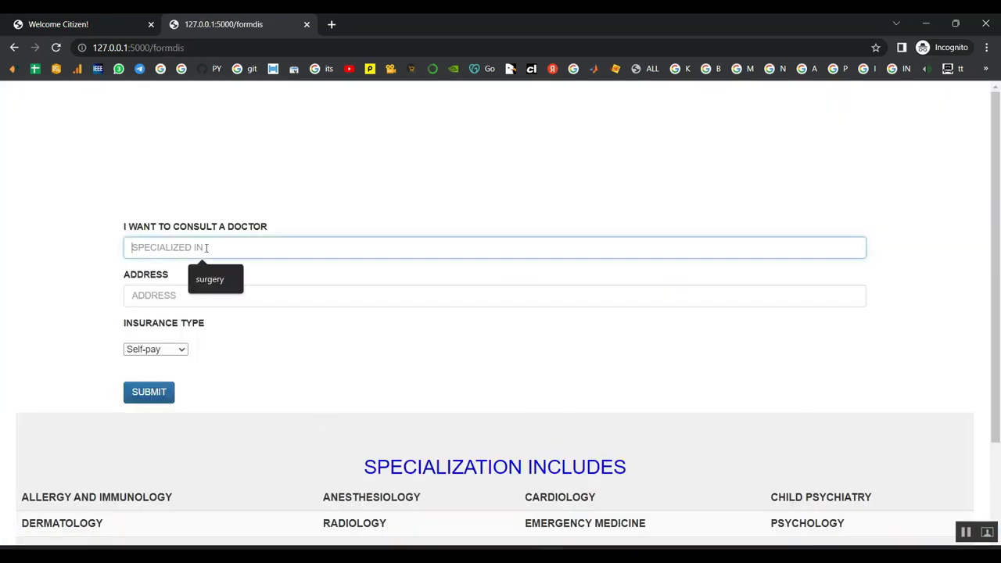
left_click(179, 299)
left_click(162, 357)
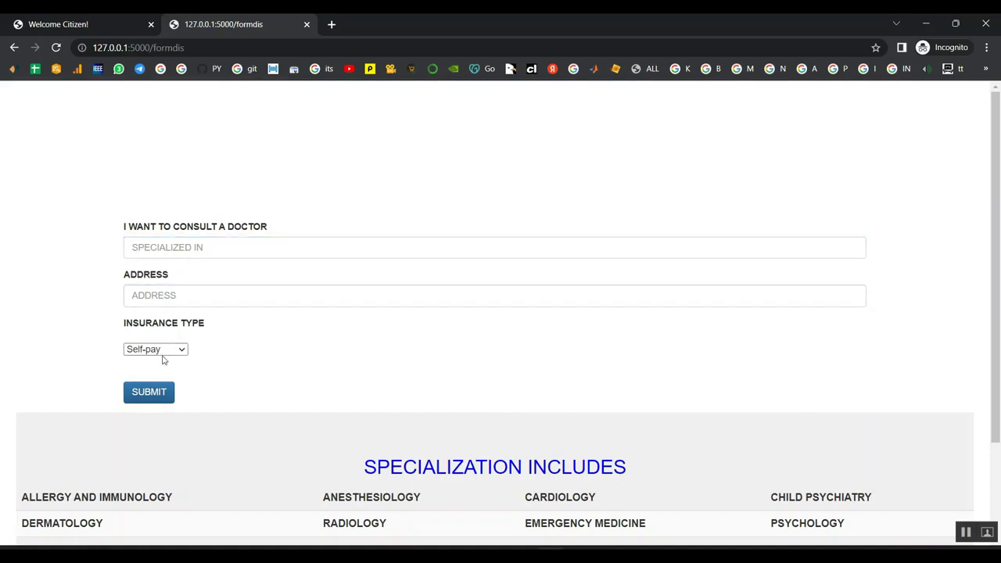
left_click(166, 354)
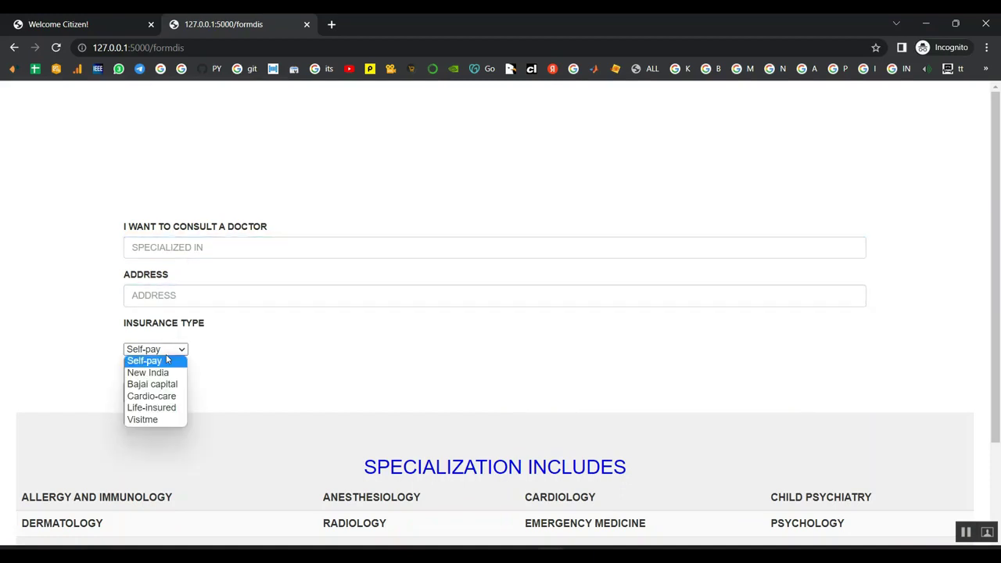
left_click(271, 378)
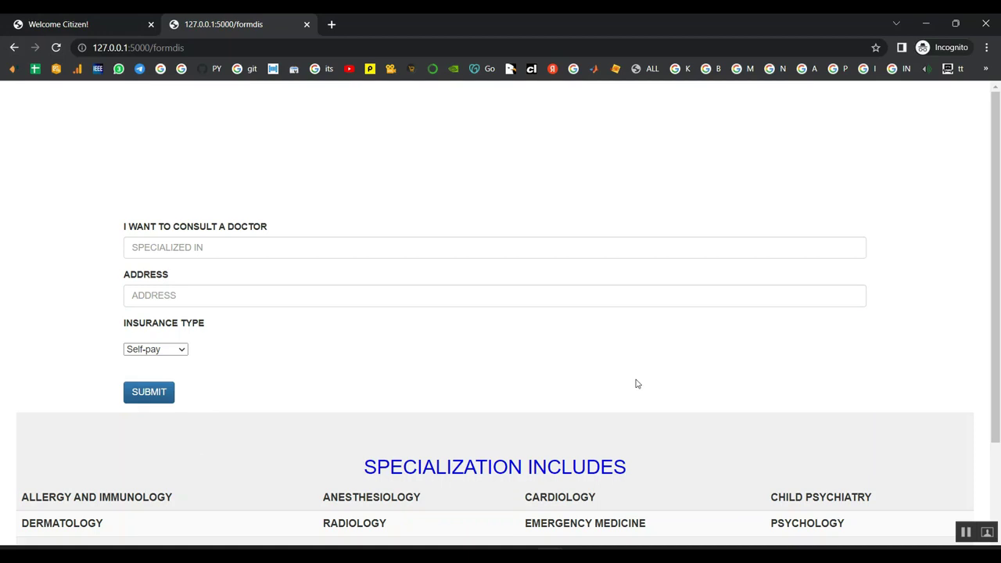
scroll(999, 475, "down", 2)
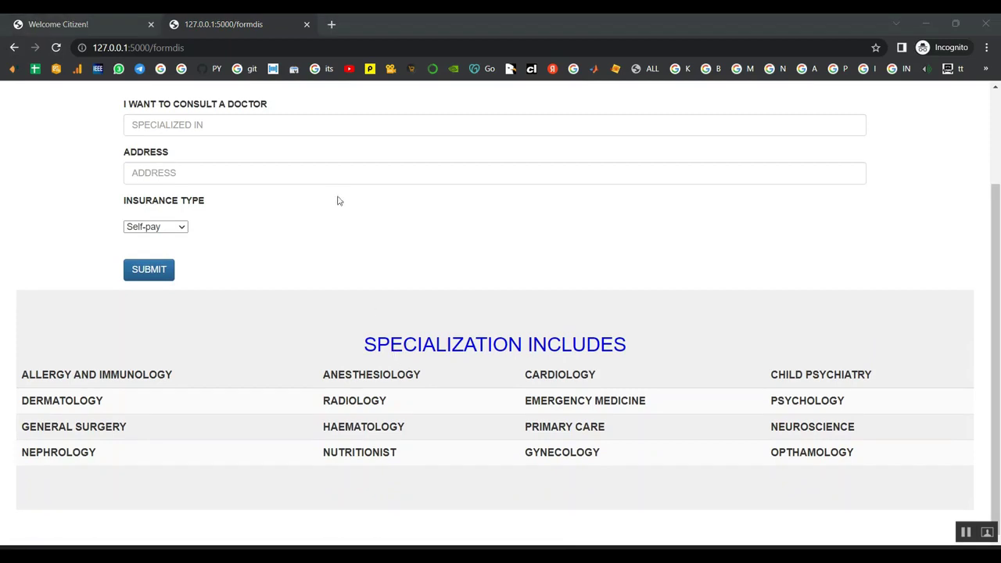
left_click(219, 48)
Load the Healthcare Record home page, open the patient sign-up form, then close its tab
left_click(219, 49)
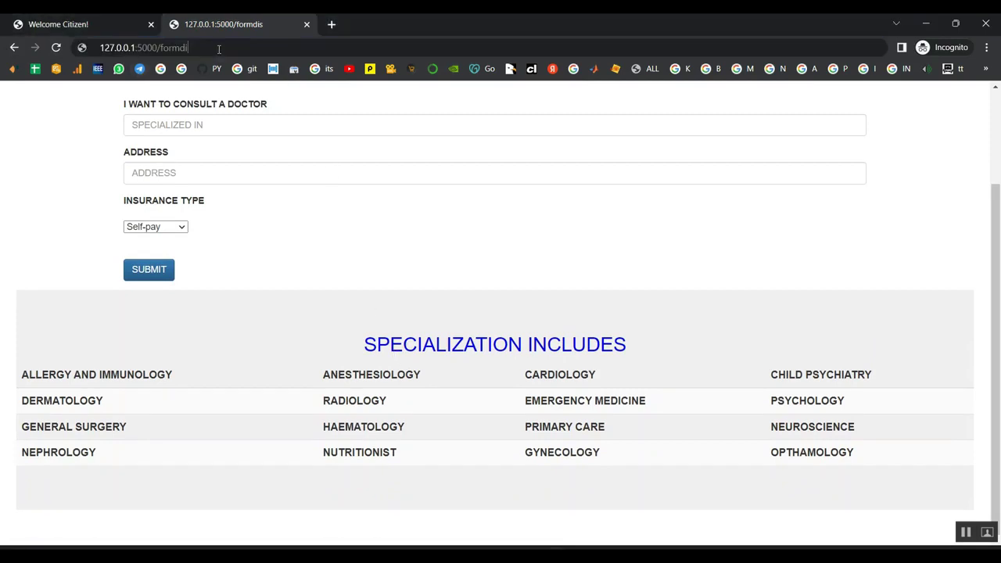
key("BackSpace")
key("BackSpace")
key("BackSpace")
key("BackSpace")
key("BackSpace")
key("BackSpace")
key("BackSpace")
key("BackSpace")
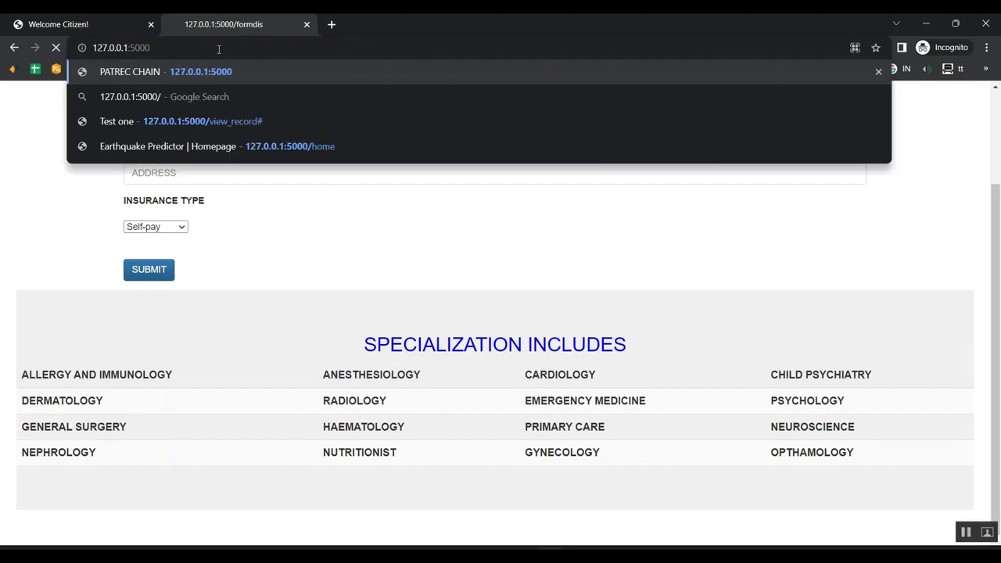
key("Return")
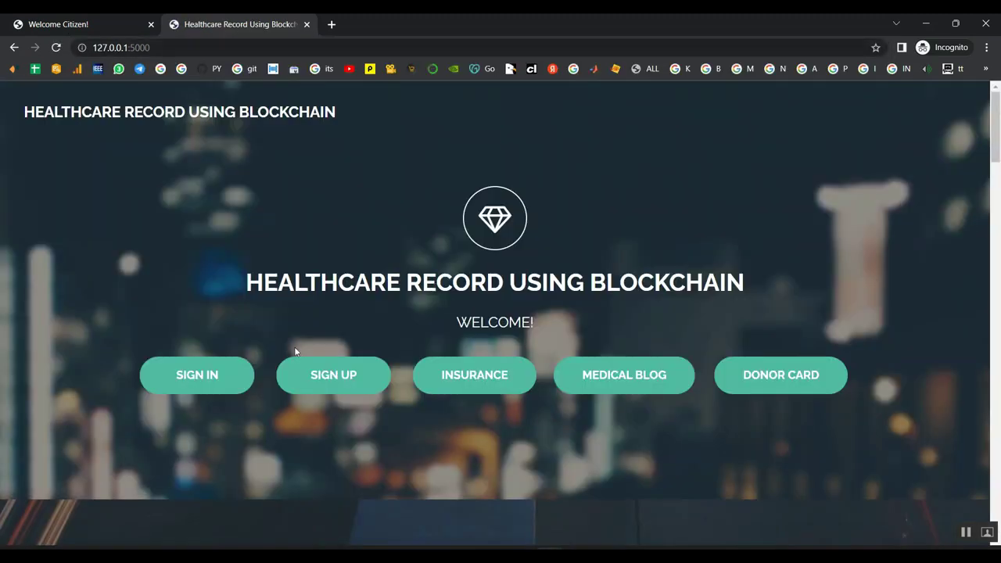
left_click(350, 380)
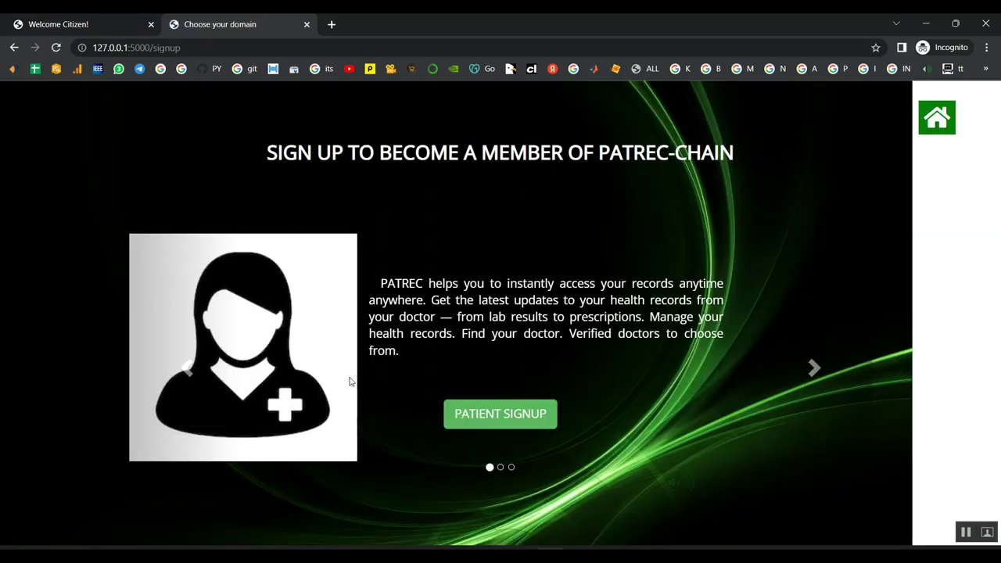
left_click(491, 419)
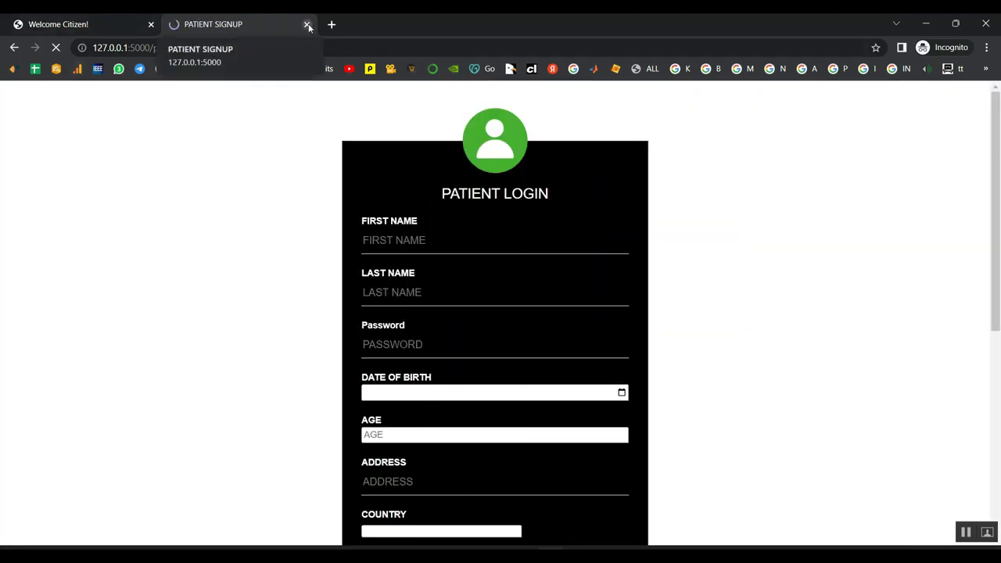
left_click(307, 24)
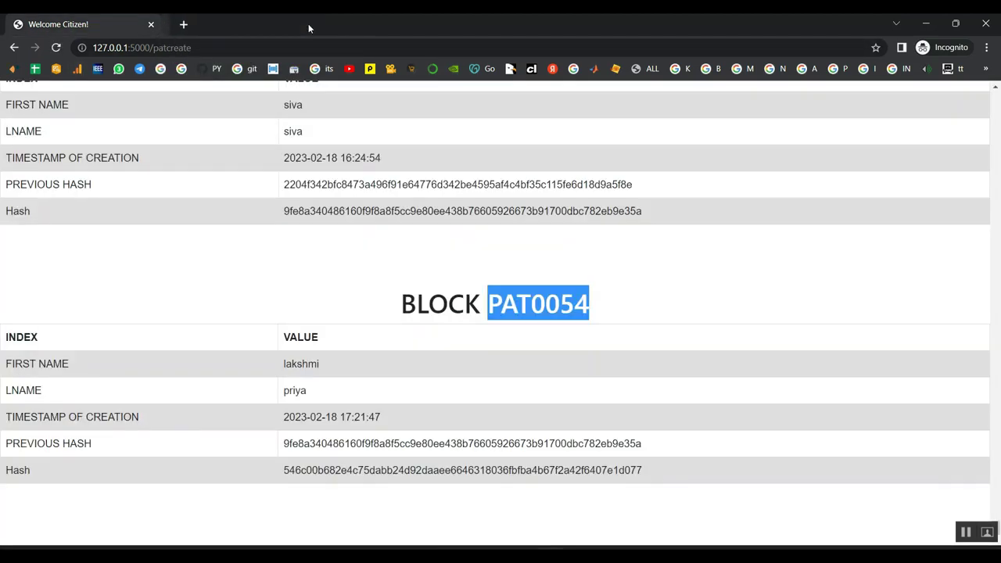
Return to the site root and open the doctor sign-up form from the signup carousel
left_click(208, 46)
left_click(208, 44)
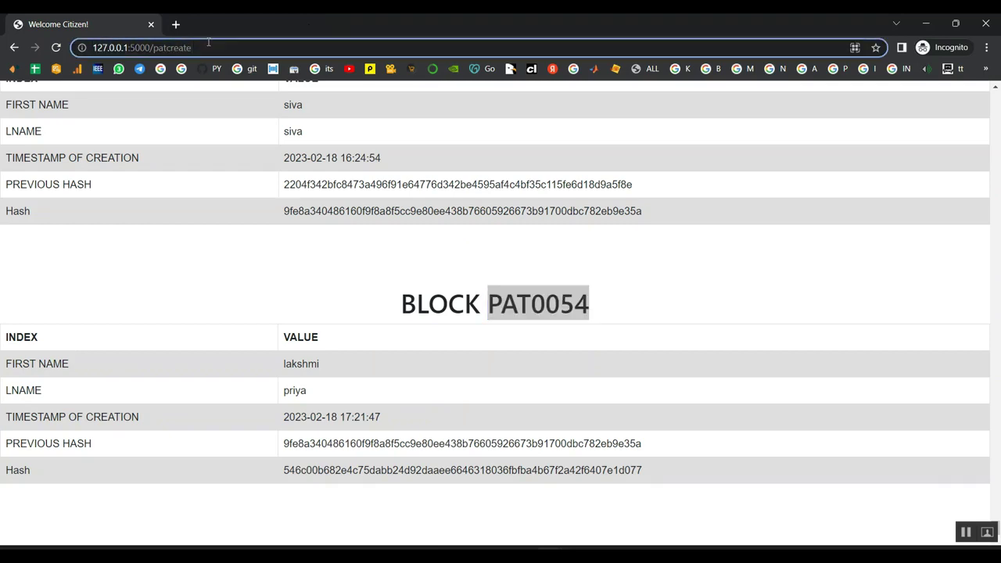
key("BackSpace")
key("BackSpace")
key("BackSpace")
key("BackSpace")
key("BackSpace")
key("BackSpace")
key("BackSpace")
key("BackSpace")
key("BackSpace")
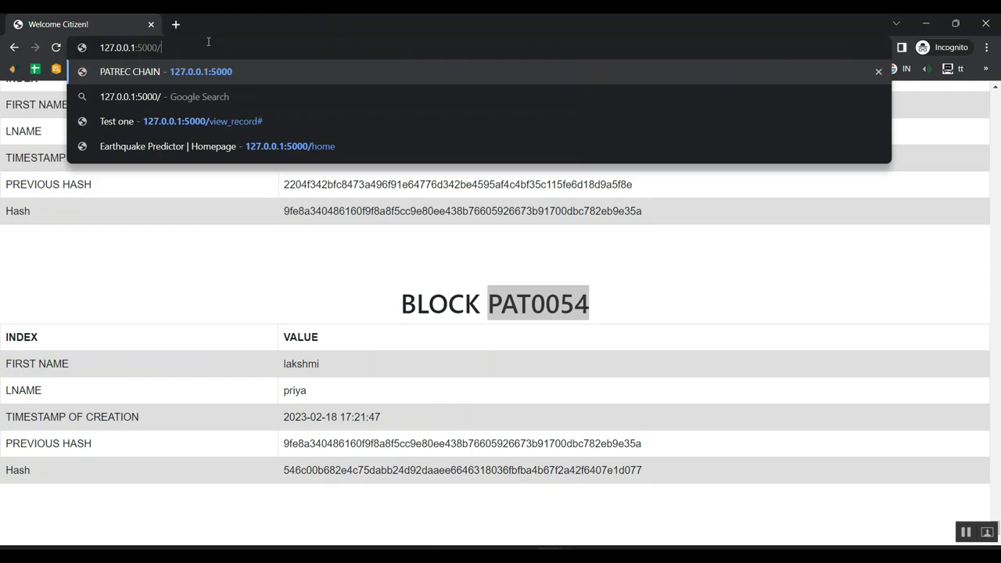
key("BackSpace")
key("Return")
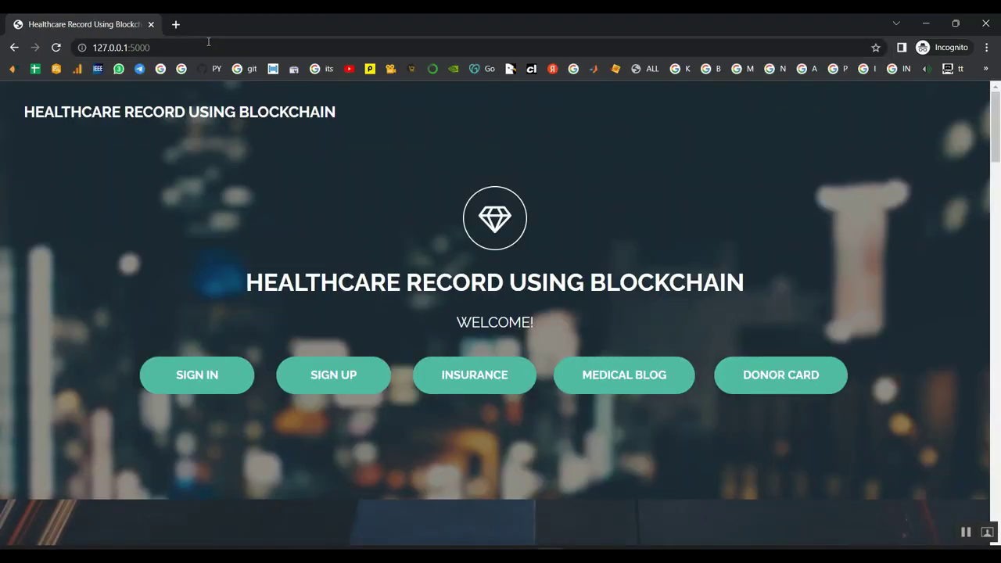
left_click(336, 389)
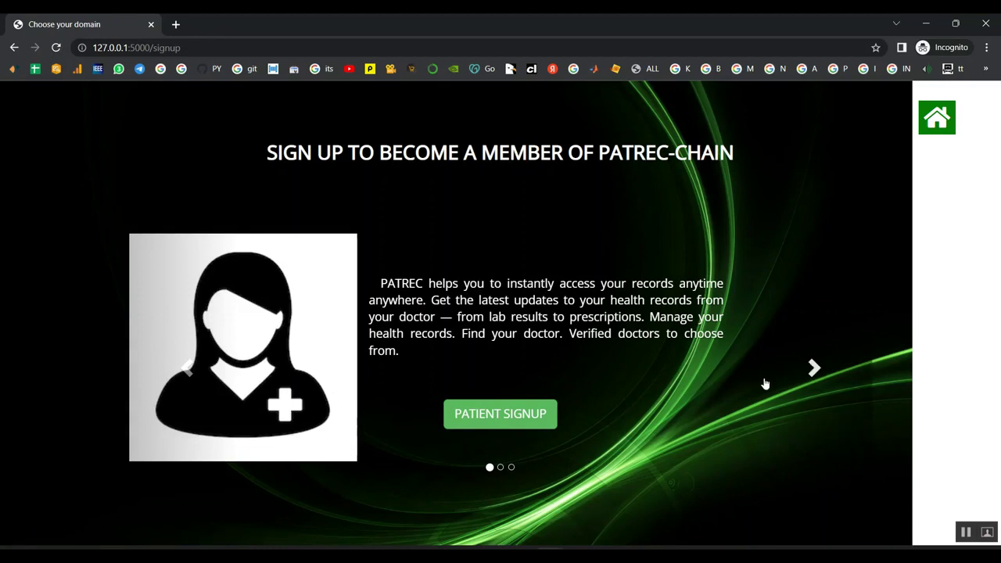
left_click(814, 371)
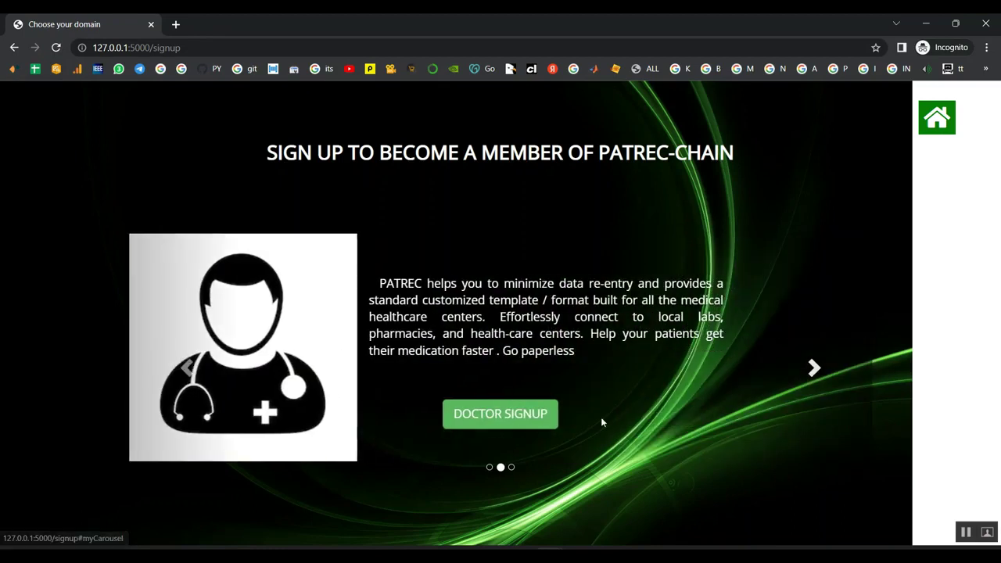
left_click(522, 419)
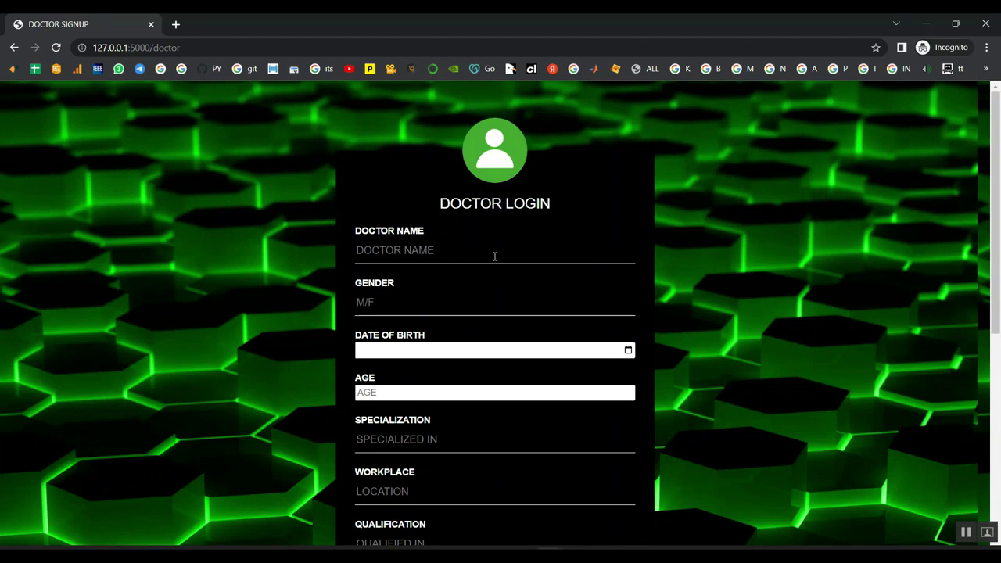
Enter the doctor's name, gender F, birth date and age in the sign-up form
type("jeeva")
key("Tab")
type("F")
key("Tab")
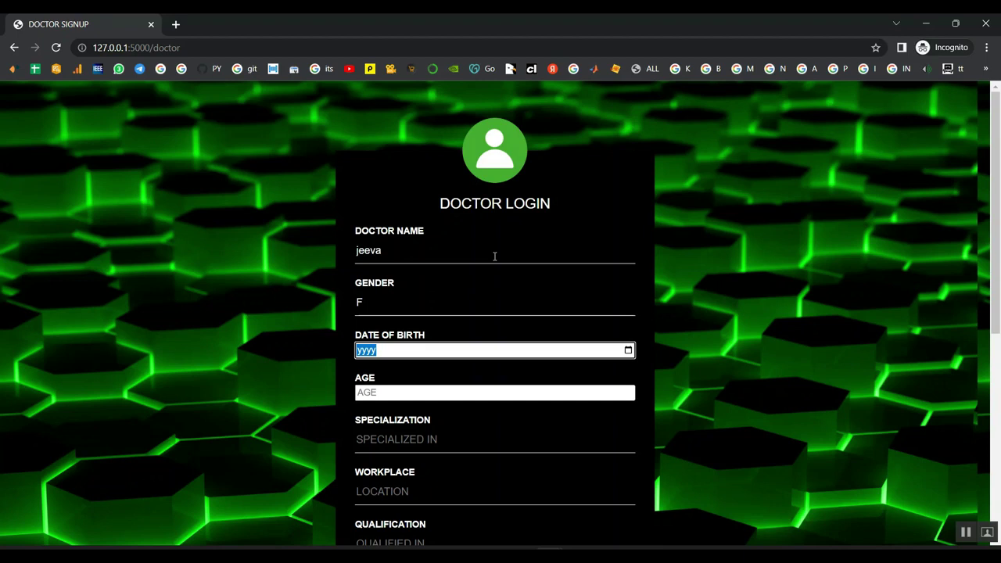
type("20")
type("00")
type("199")
type("0")
key("Return")
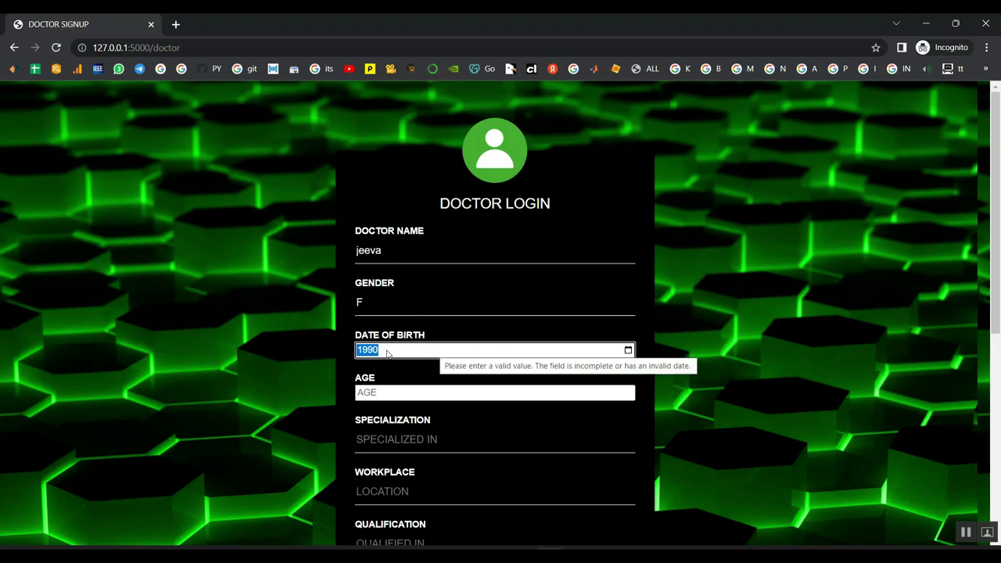
left_click(383, 351)
type("05")
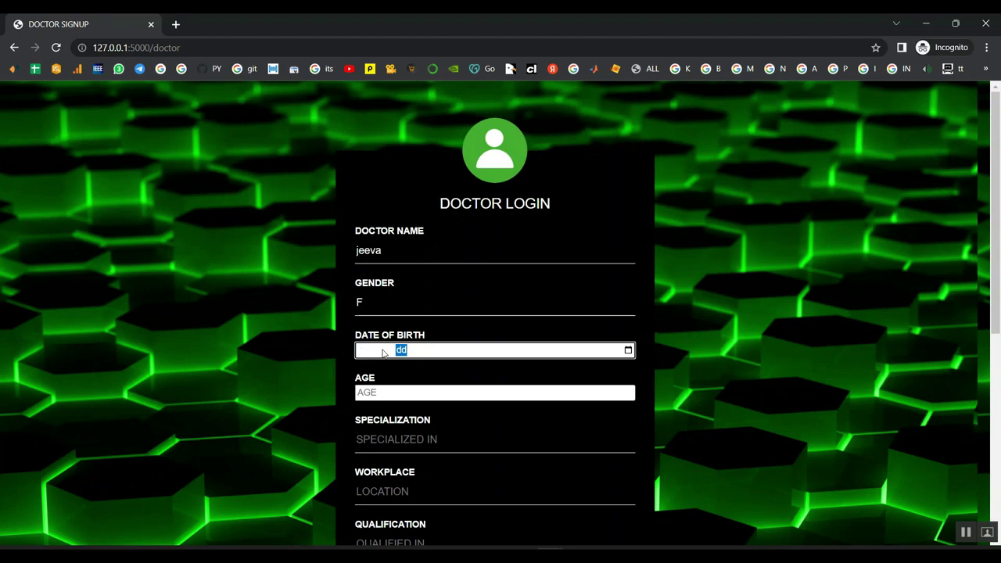
type("02")
left_click(384, 391)
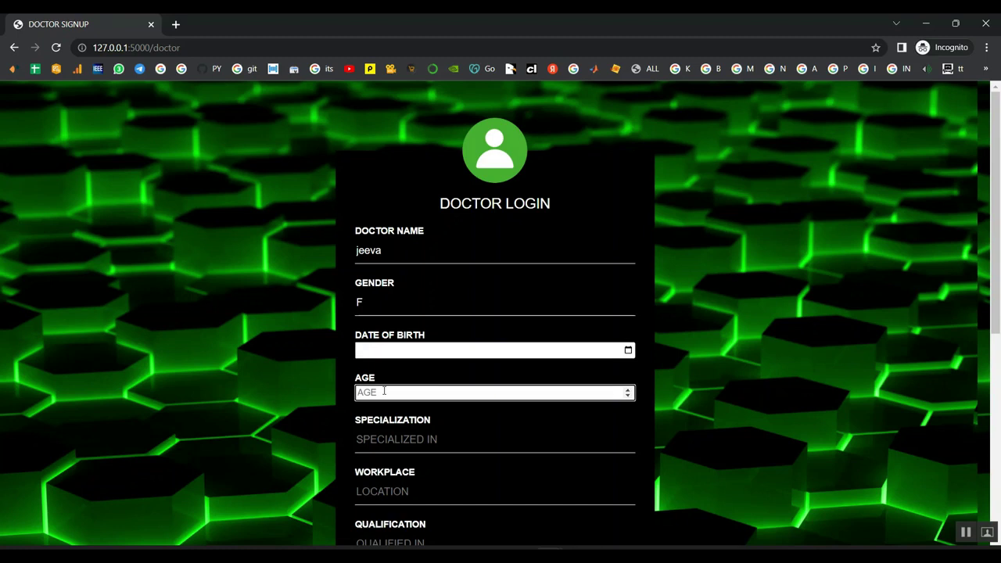
type("2")
Fill in specialization General, workplace Chennai and qualification MD
left_click(387, 434)
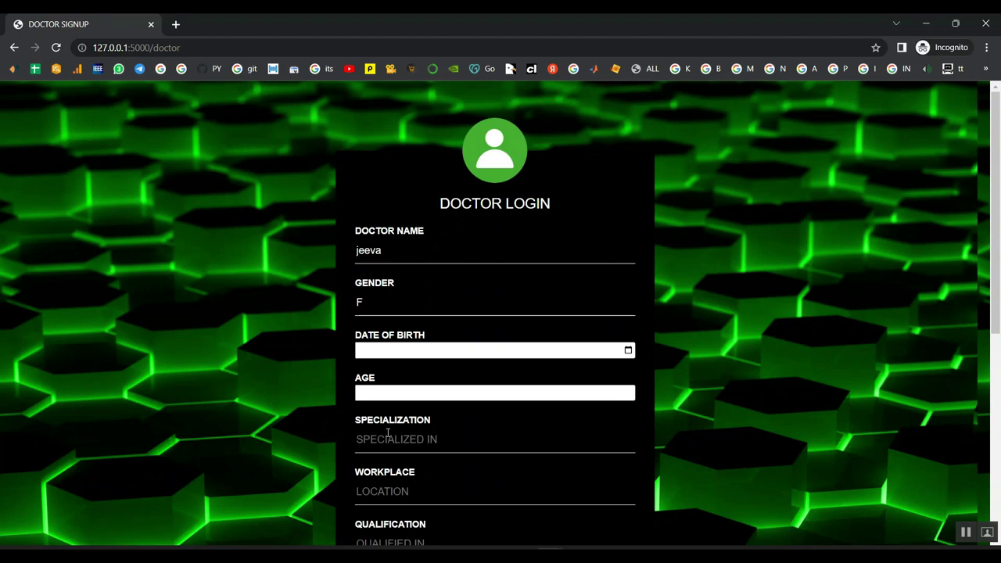
type("Gem")
key("BackSpace")
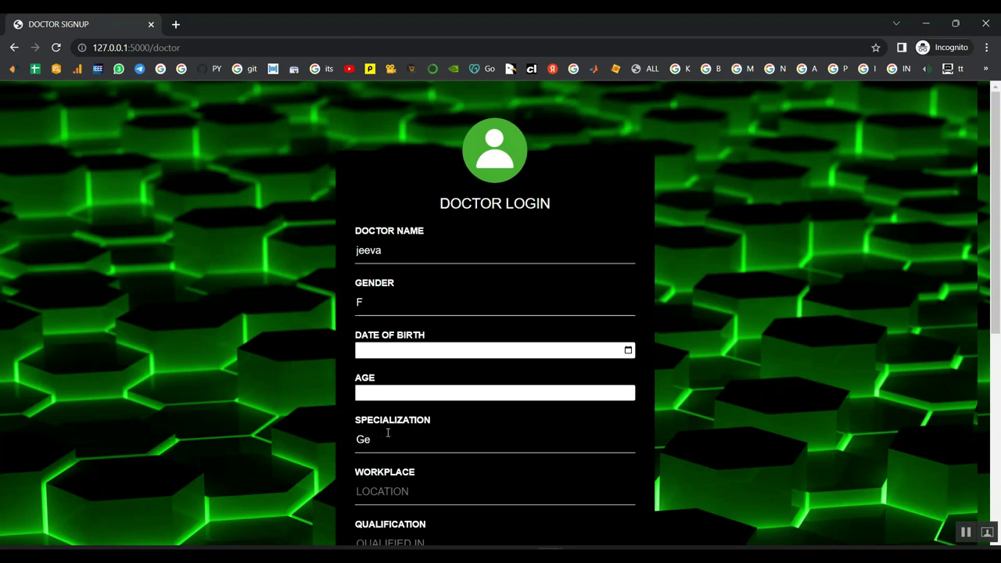
type("neral")
left_click(376, 490)
type("Chennai")
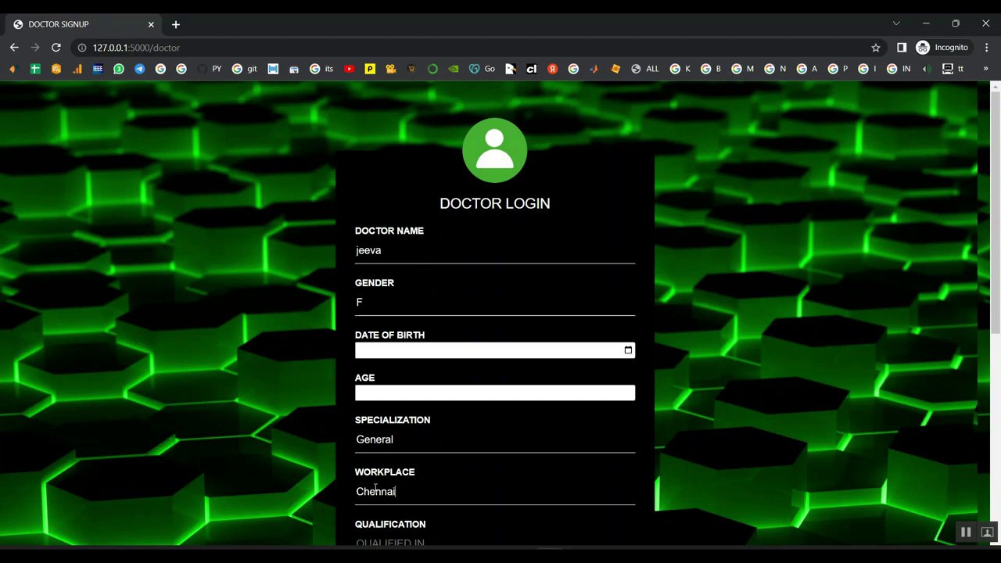
key("Tab")
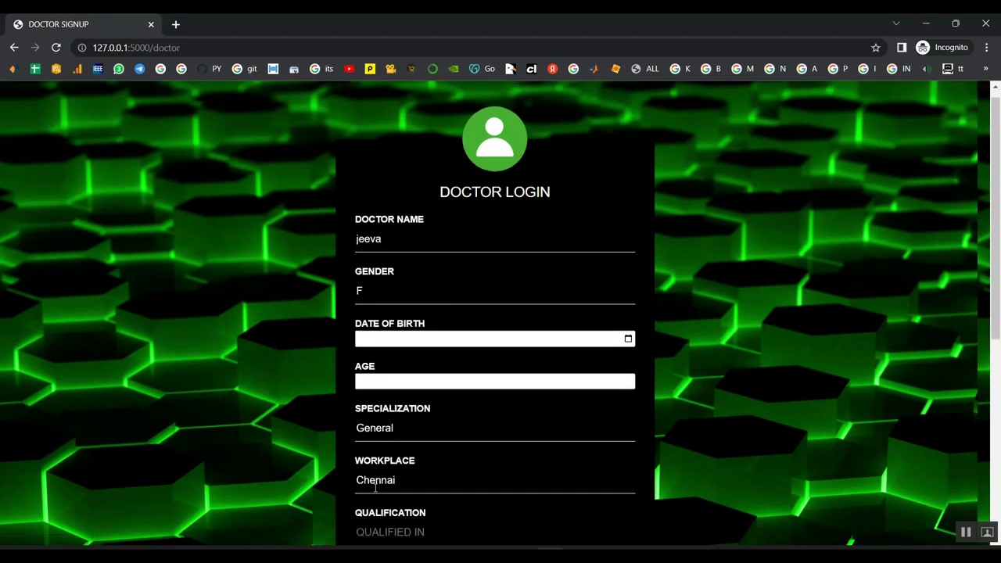
type("MD")
key("Tab")
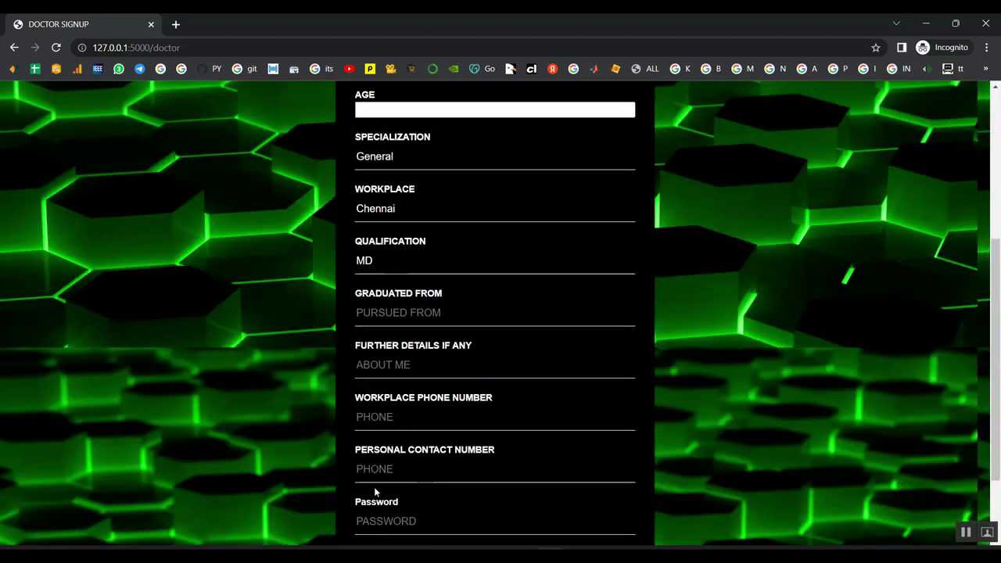
Enter the workplace and personal phone numbers and a password, then submit the doctor sign-up
left_click(399, 418)
left_click(394, 471)
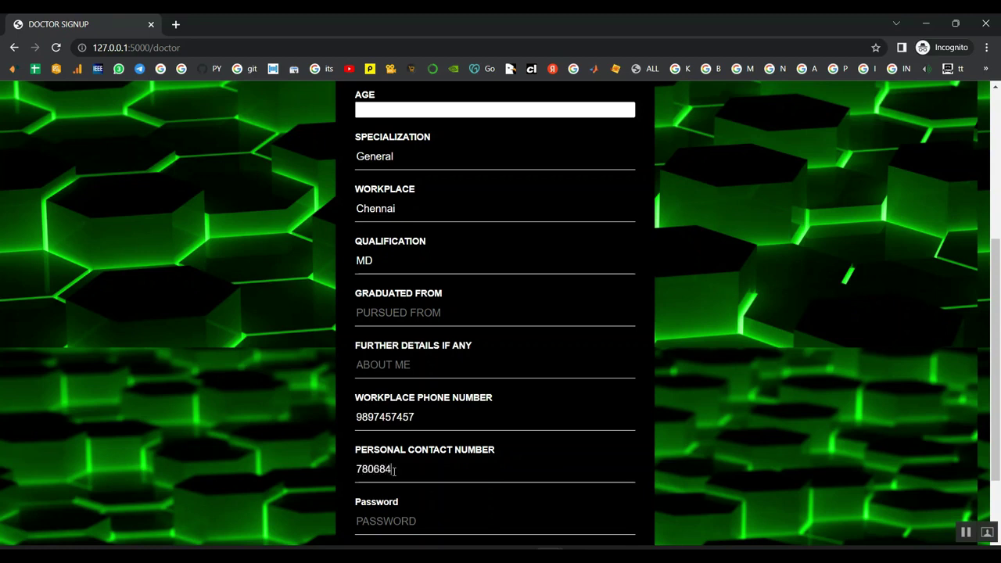
left_click(381, 528)
type("12345")
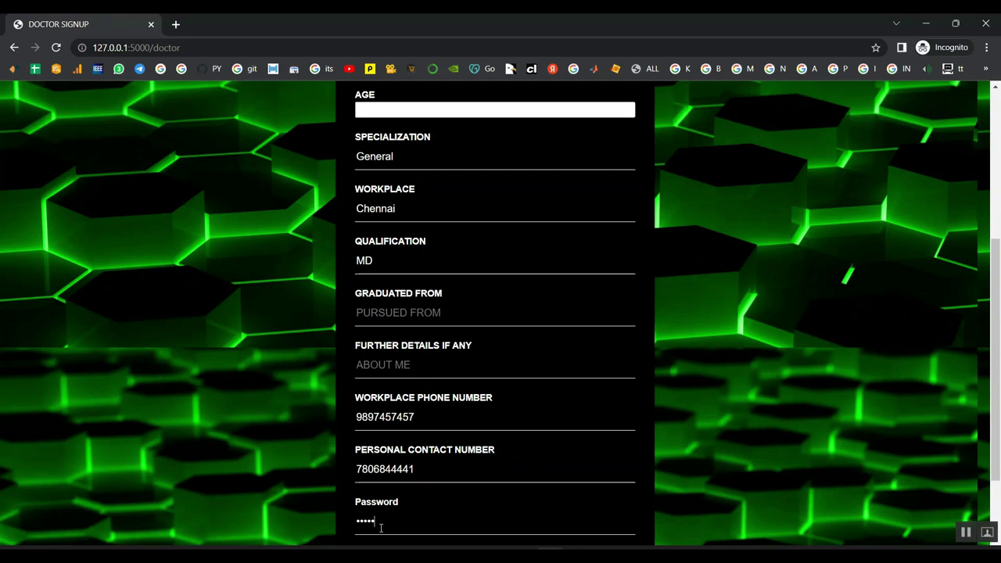
scroll(381, 528, "down", 2)
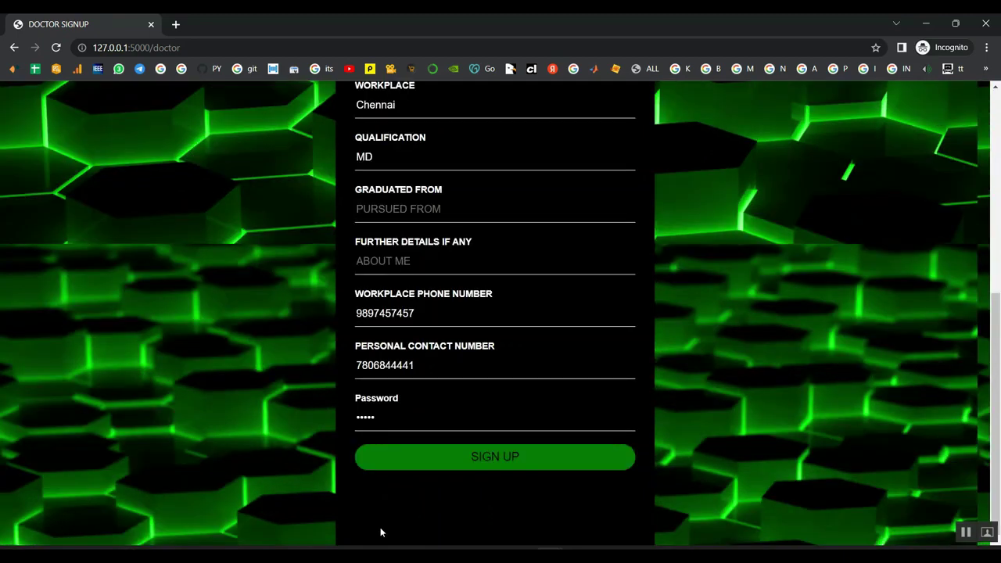
left_click(468, 455)
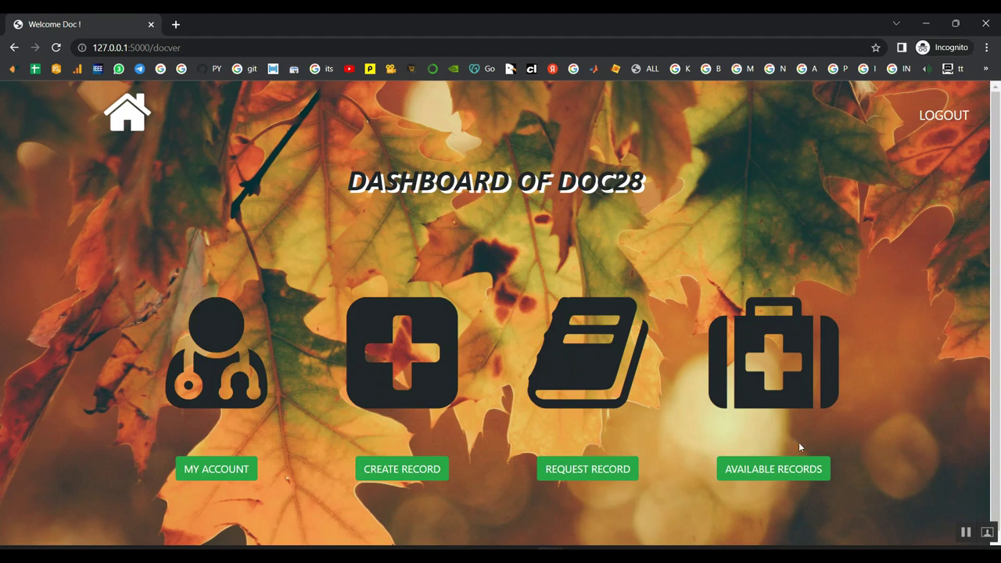
View the doctor's empty Available Records list, then load the 127.0.0.1:5000 home page
left_click(773, 474)
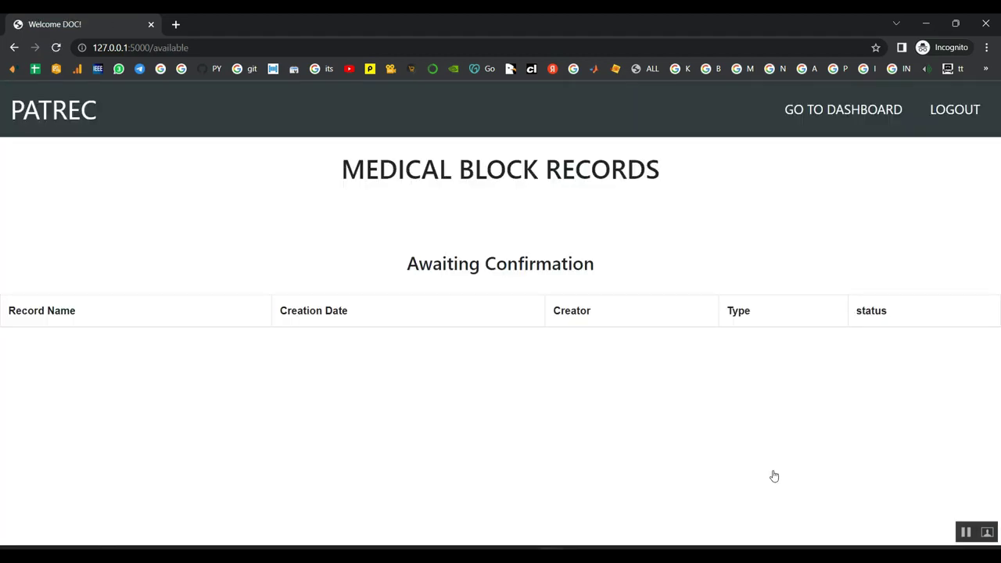
left_click(14, 47)
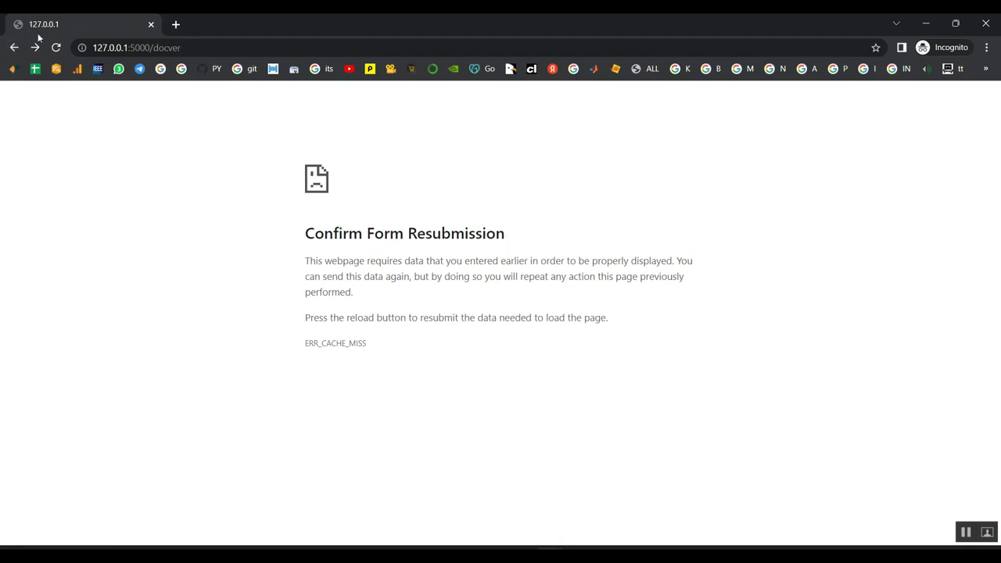
double_click(166, 48)
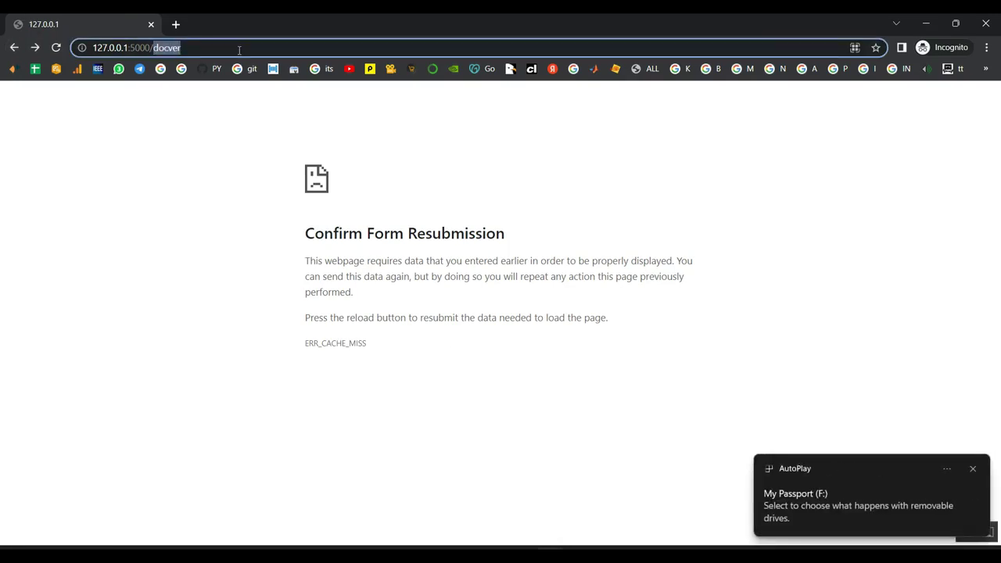
key("BackSpace")
key("Return")
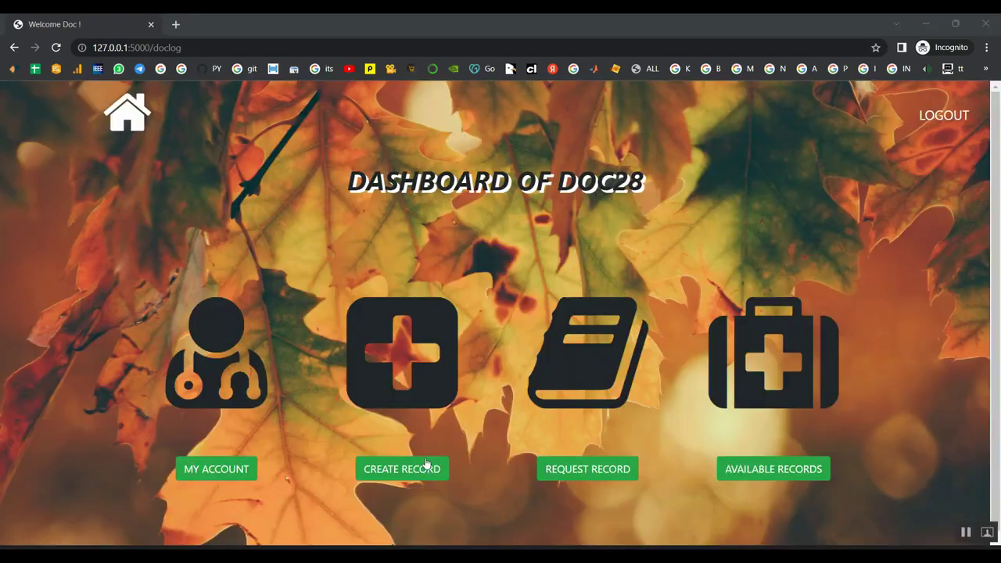
Open the General medicine form and enter patient ID PAT001, gender Male and age 32
left_click(413, 471)
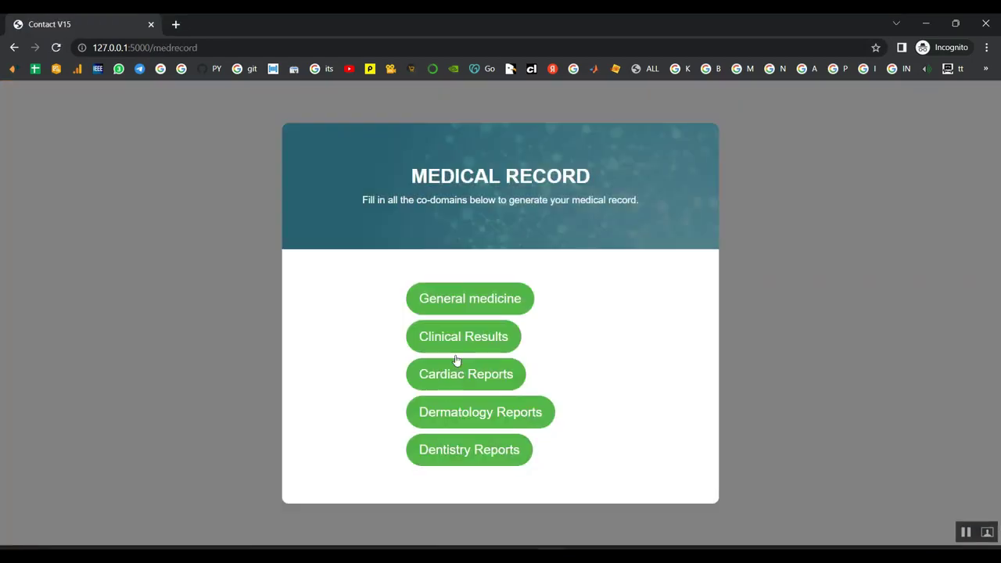
left_click(475, 308)
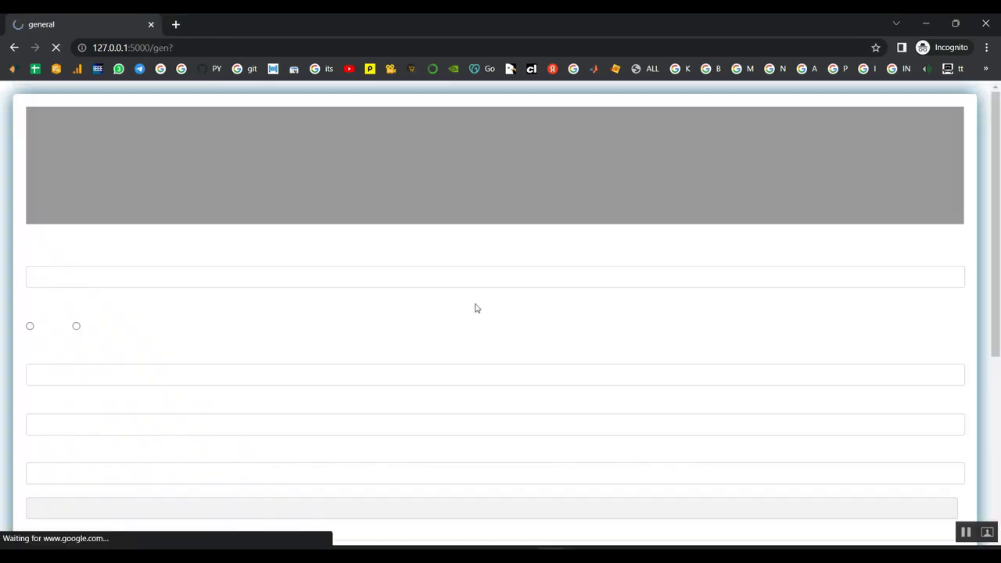
left_click(446, 373)
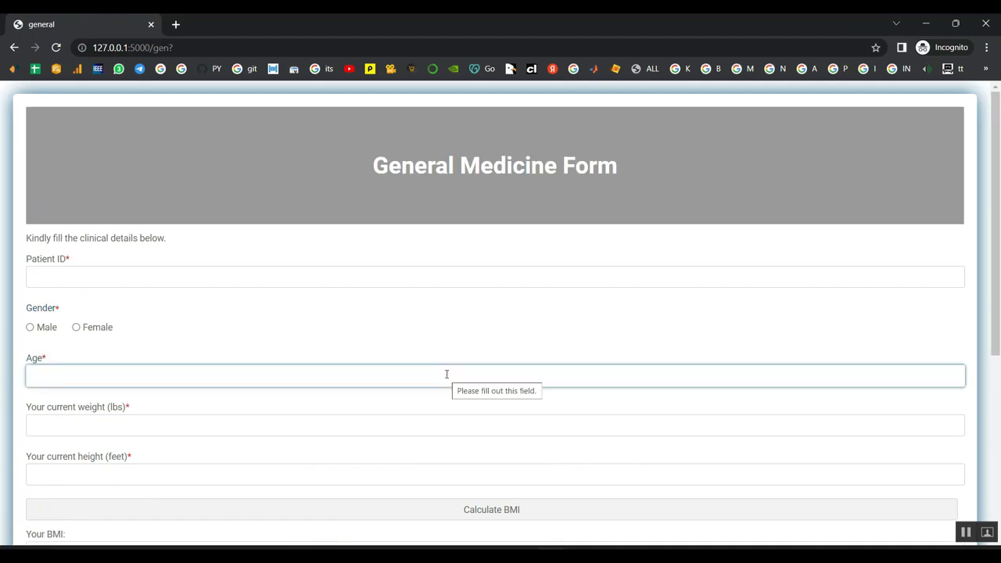
scroll(446, 374, "down", 4)
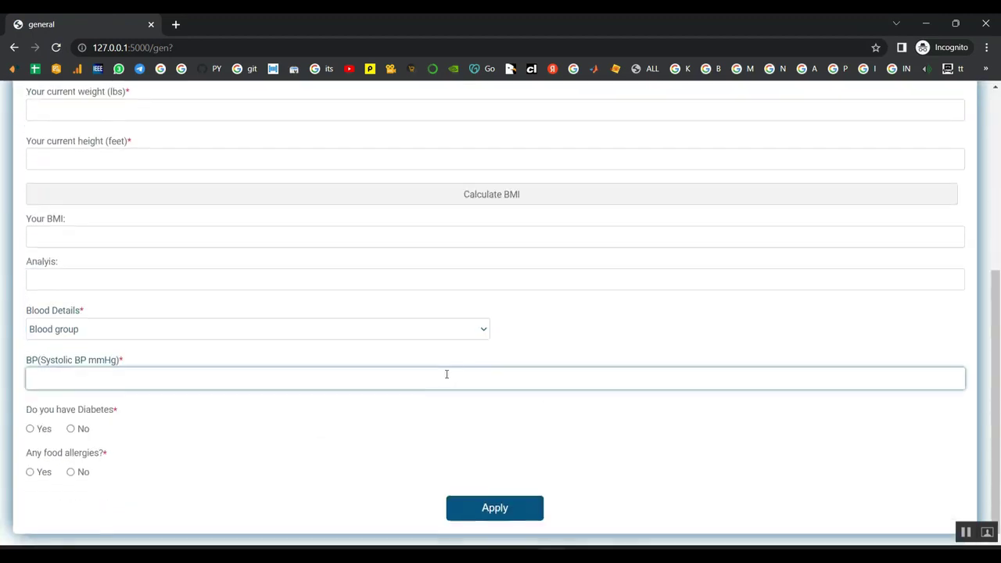
scroll(446, 374, "up", 4)
left_click(58, 272)
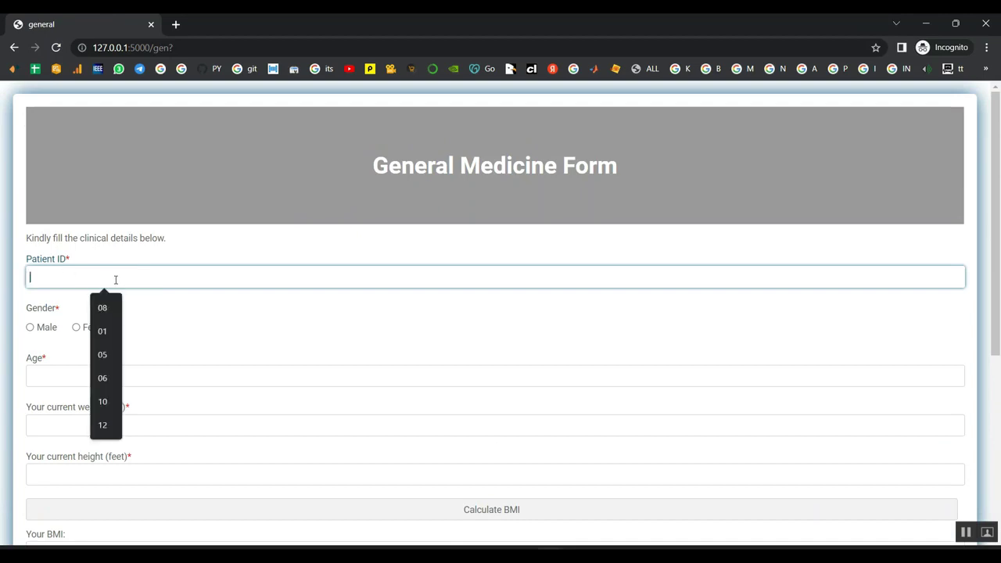
type("PAT001")
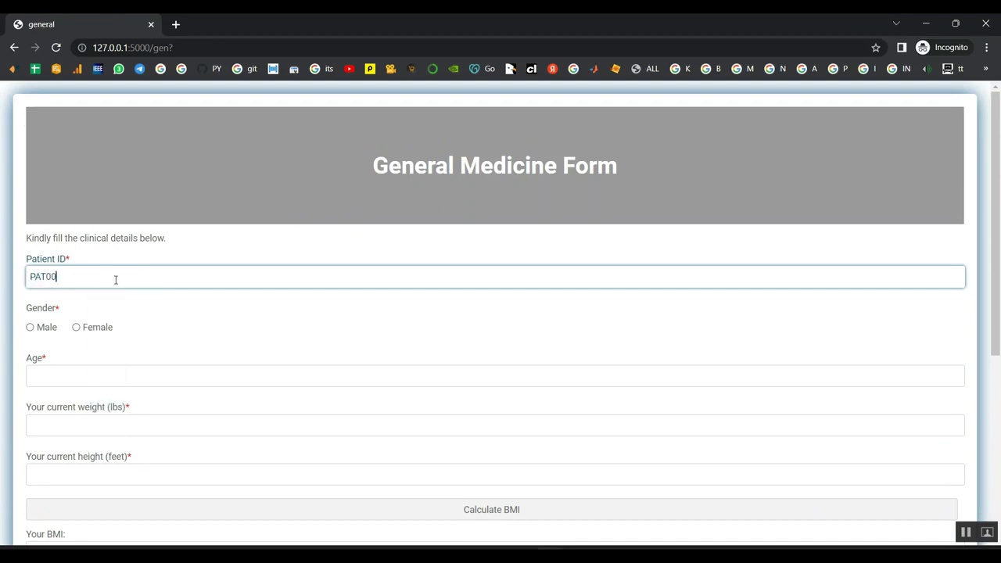
left_click(30, 328)
left_click(38, 378)
left_click(37, 378)
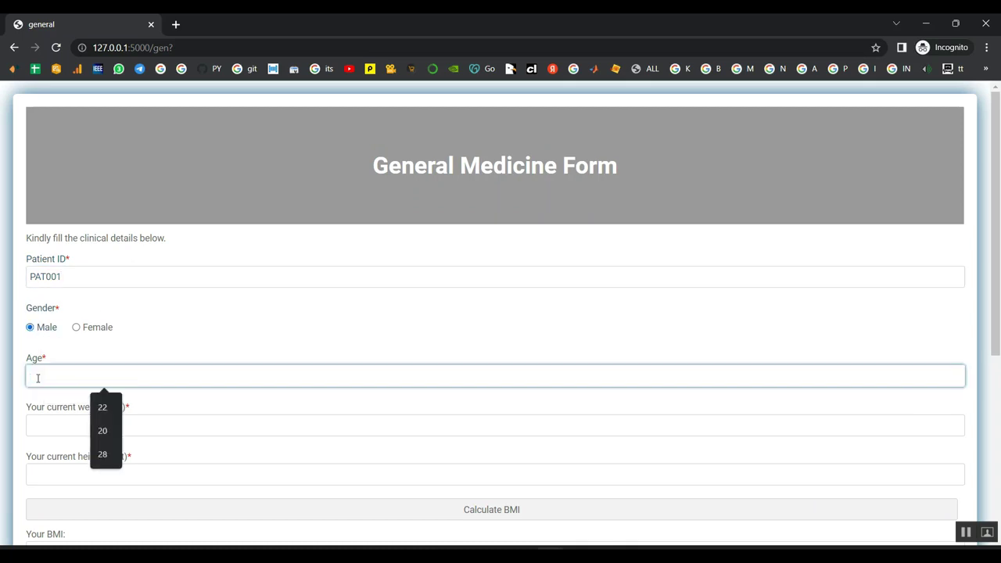
type("32")
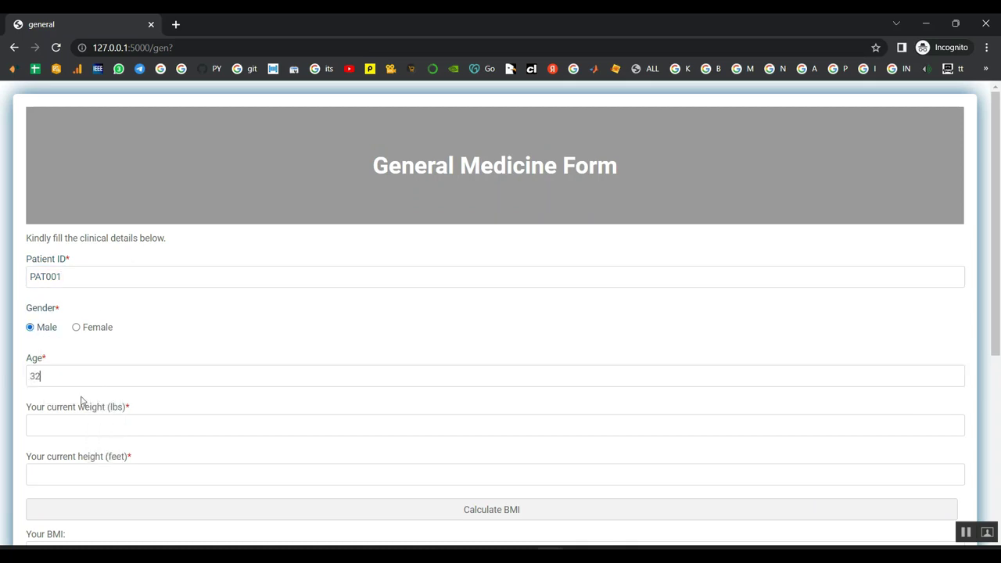
Enter weight 88 and height 6, and calculate the BMI
scroll(81, 402, "down", 3)
left_click(70, 232)
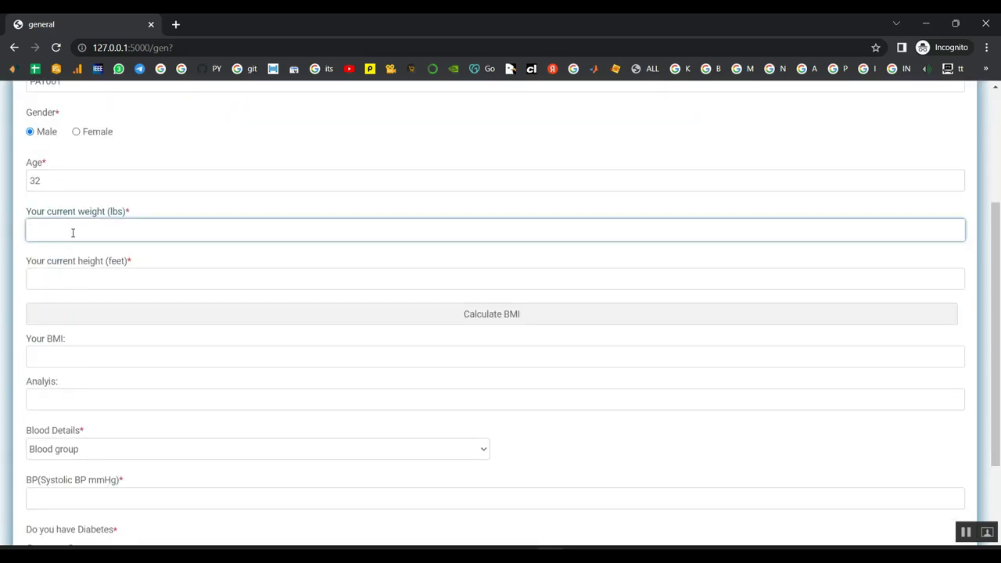
type("88")
left_click(77, 278)
type("6")
left_click(76, 318)
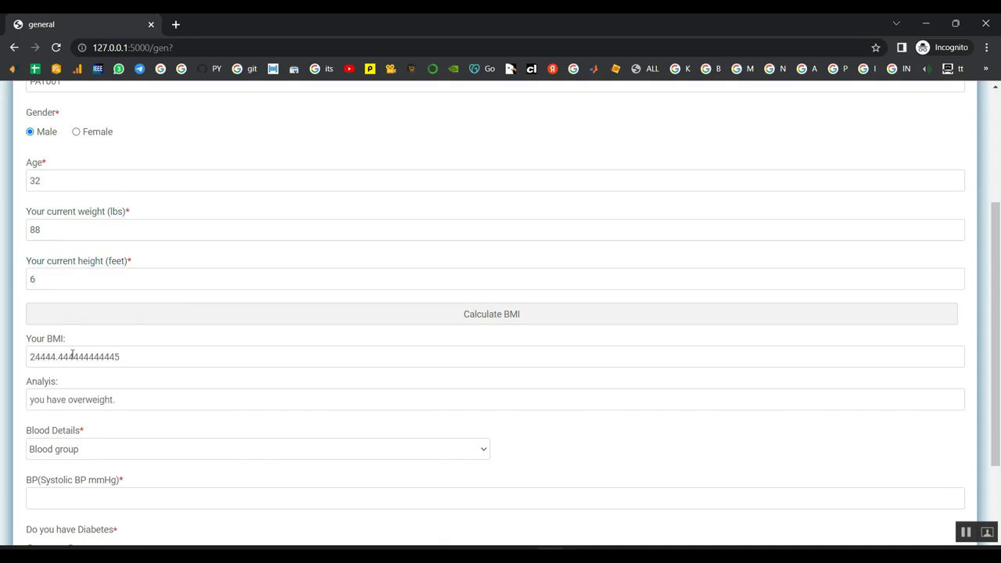
Set blood group AB+, BP 120, no diabetes and food allergies yes, then apply the form
scroll(64, 400, "down", 2)
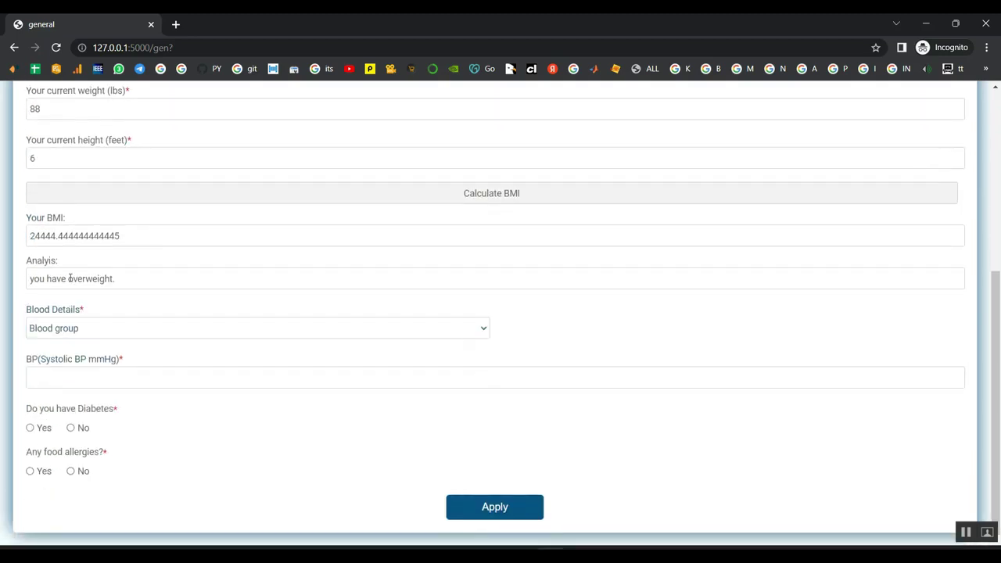
left_click(65, 329)
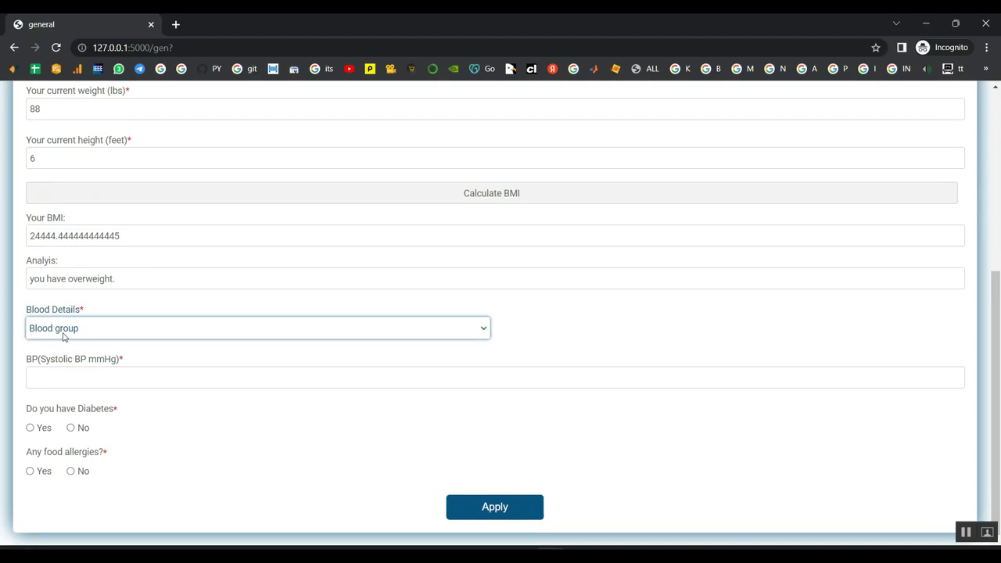
left_click(63, 333)
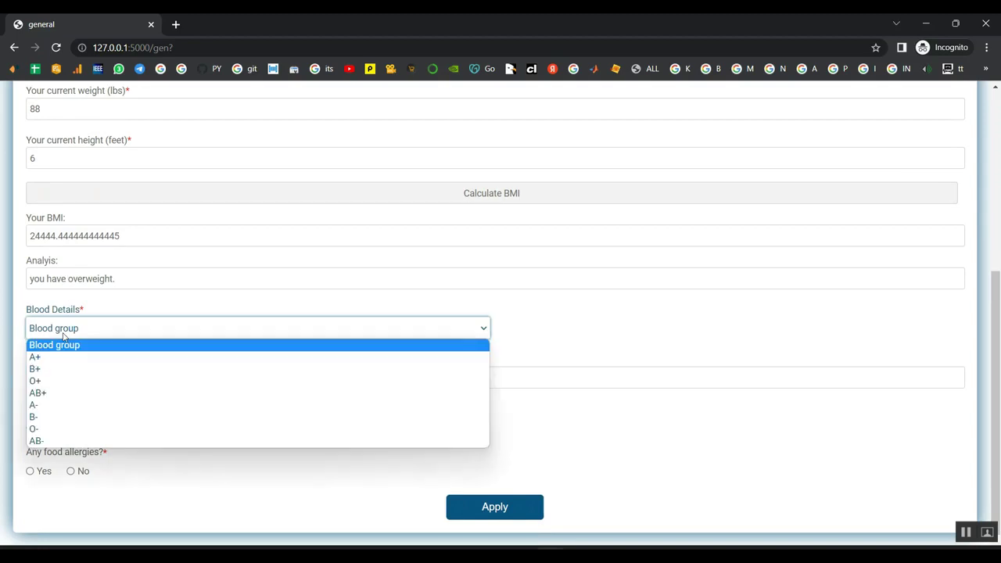
left_click(45, 392)
left_click(45, 384)
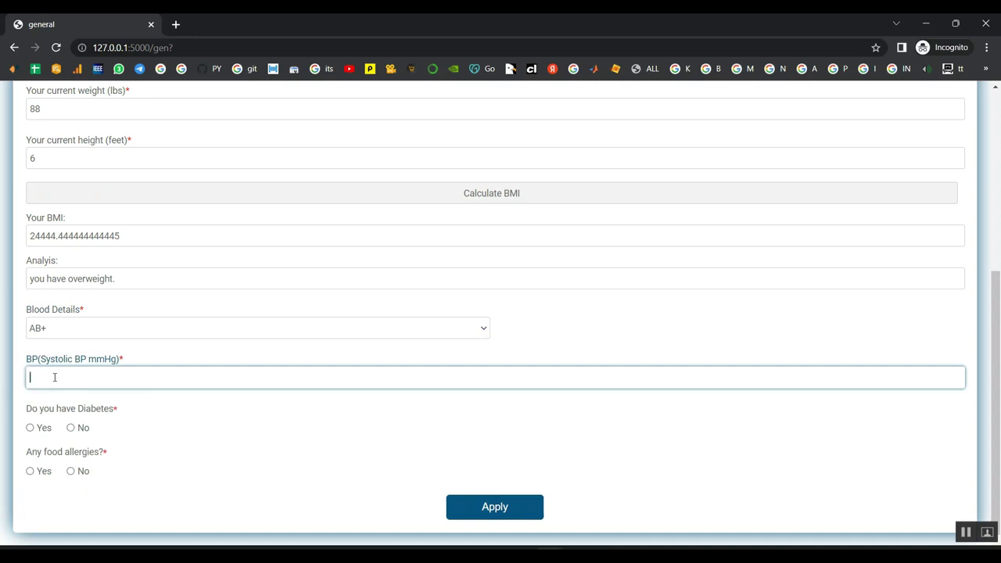
type("120")
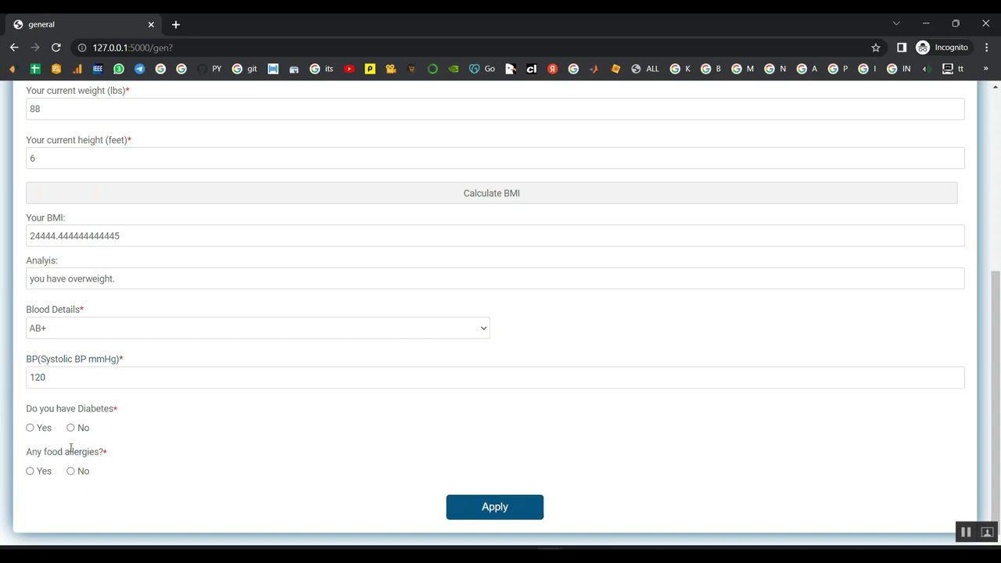
left_click(71, 429)
left_click(30, 472)
left_click(516, 510)
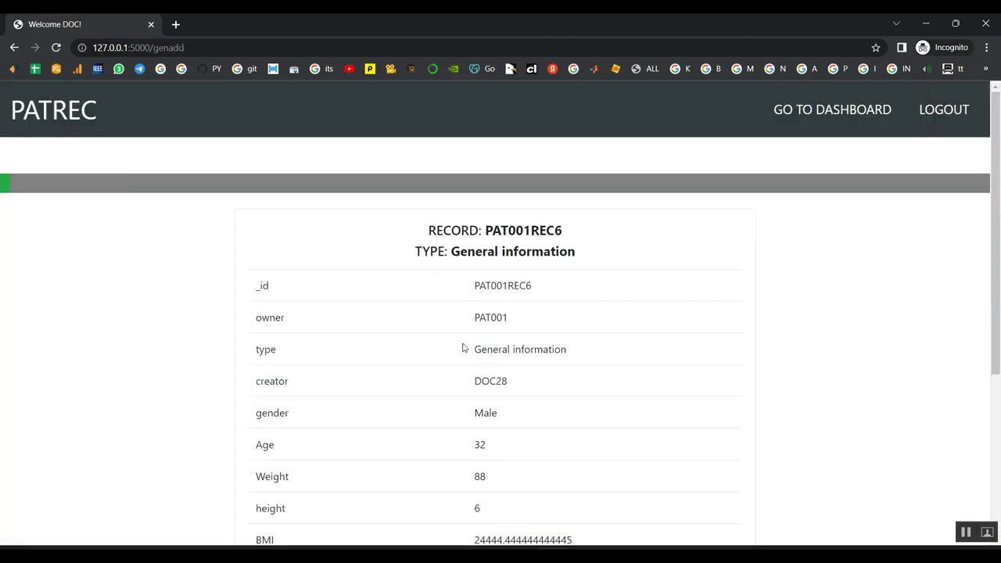
scroll(462, 352, "down", 3)
From the doctor dashboard, request PAT001's records and review REC1–REC5
left_click(486, 473)
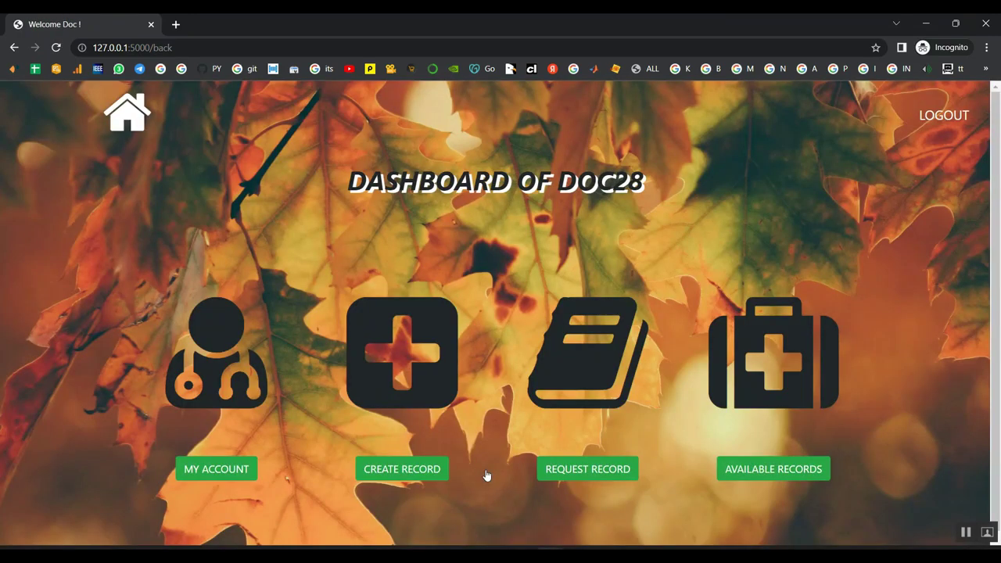
left_click(559, 470)
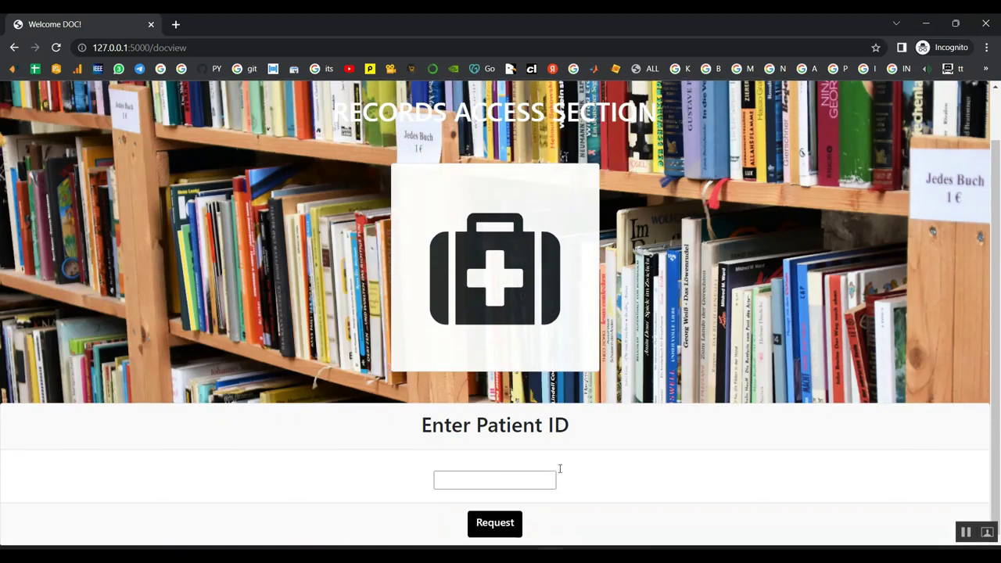
left_click(487, 478)
type("PAT")
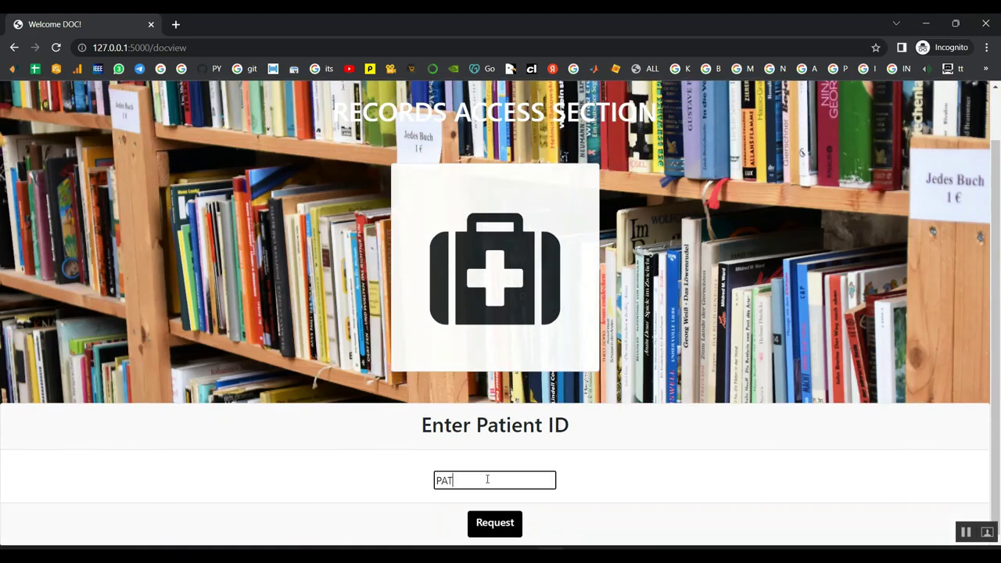
type("001")
left_click(483, 529)
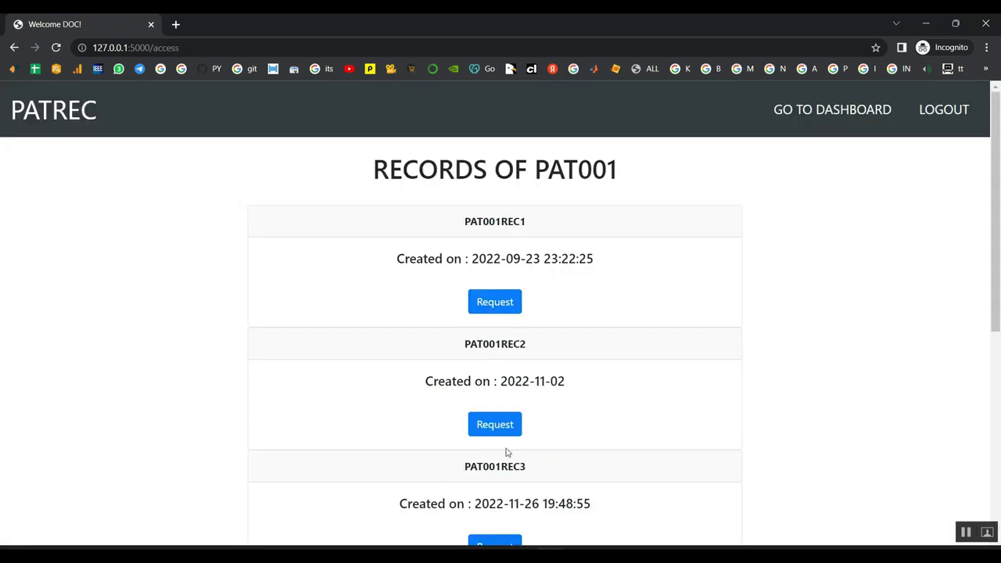
scroll(506, 452, "down", 3)
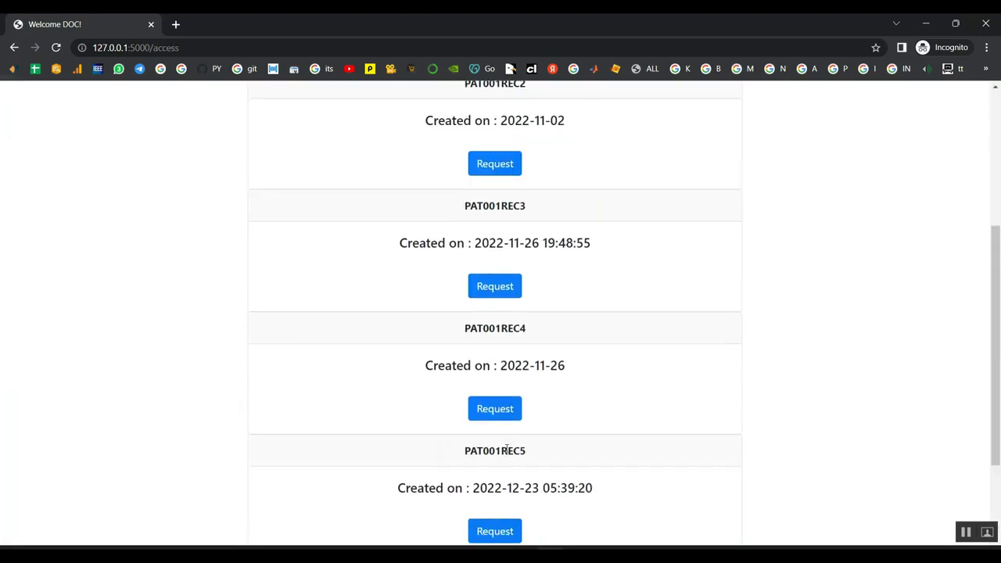
scroll(506, 449, "down", 2)
scroll(506, 447, "up", 5)
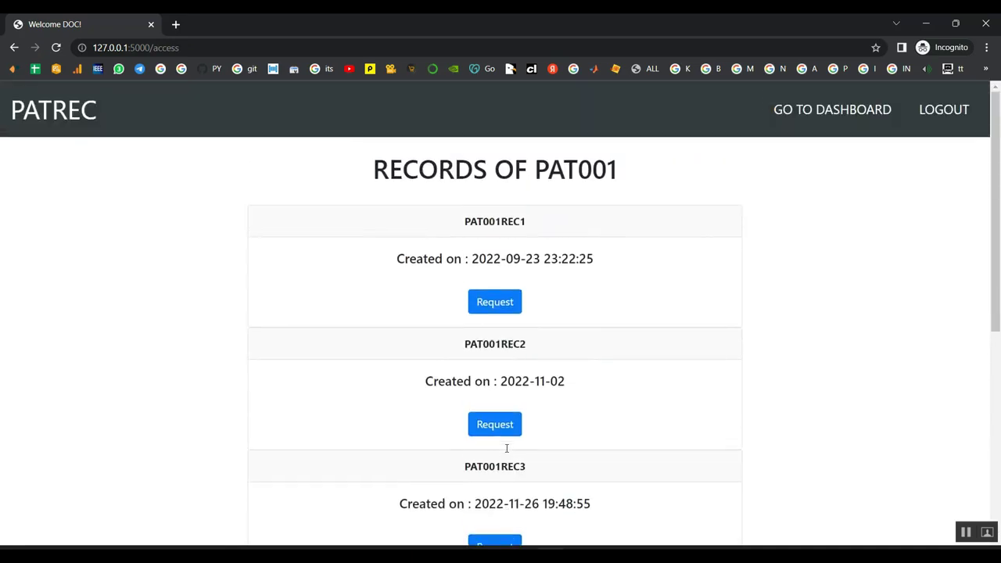
Remove 'access' from the URL to load the app's home page
left_click_drag(158, 49, 208, 51)
key("BackSpace")
key("BackSpace")
key("Return")
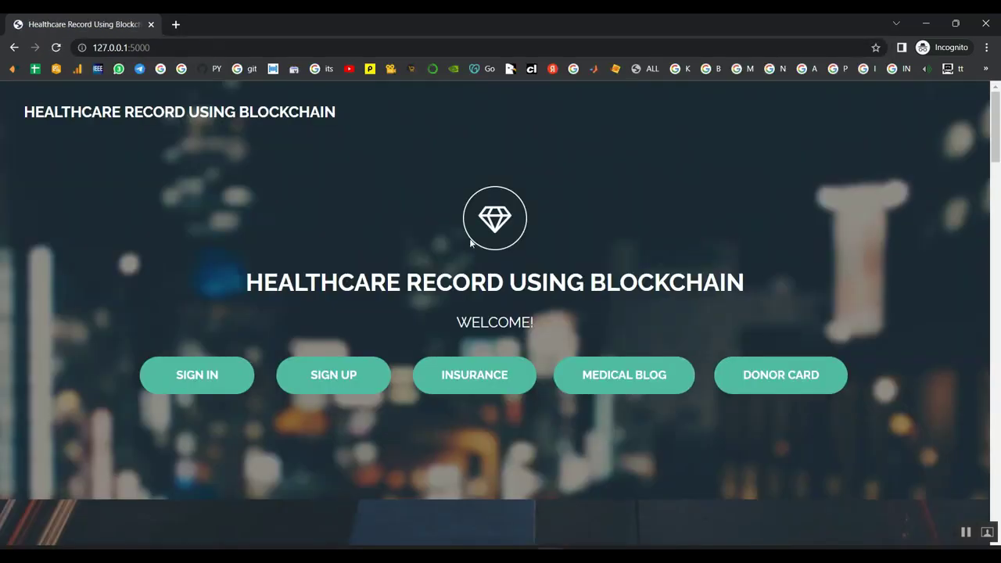
Sign in as the doctor and check the empty awaiting-confirmation records list
left_click(239, 382)
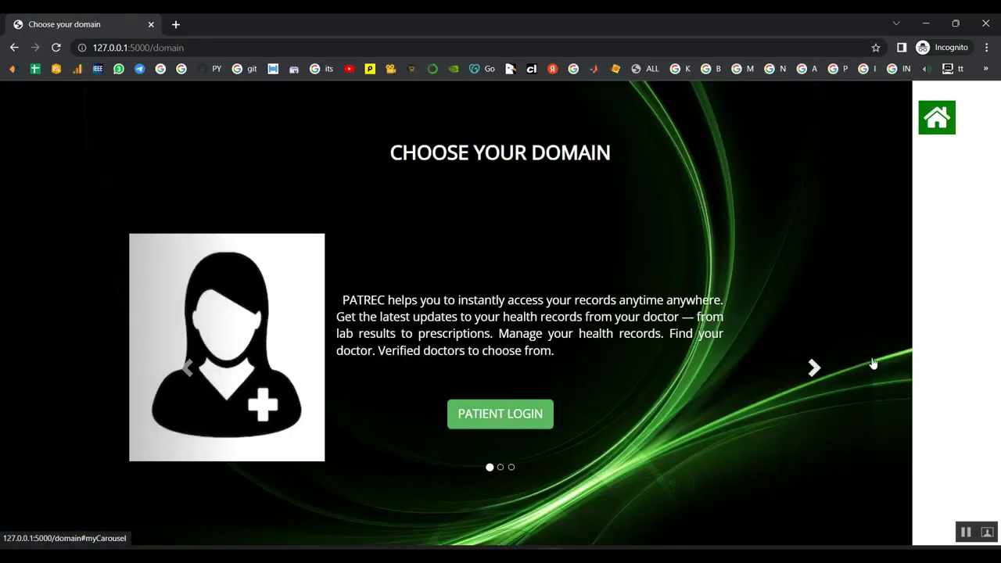
left_click(815, 368)
left_click(487, 423)
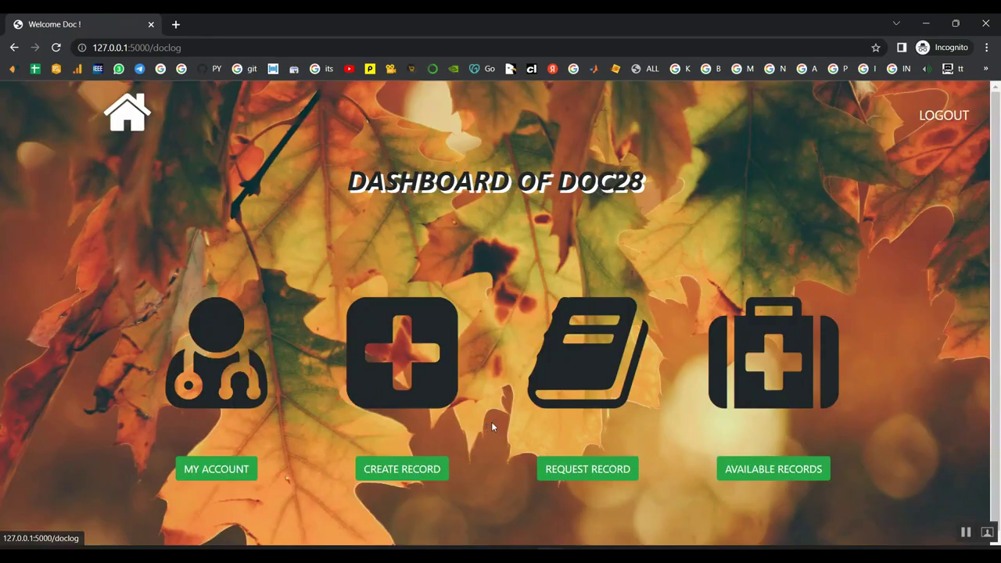
left_click(744, 470)
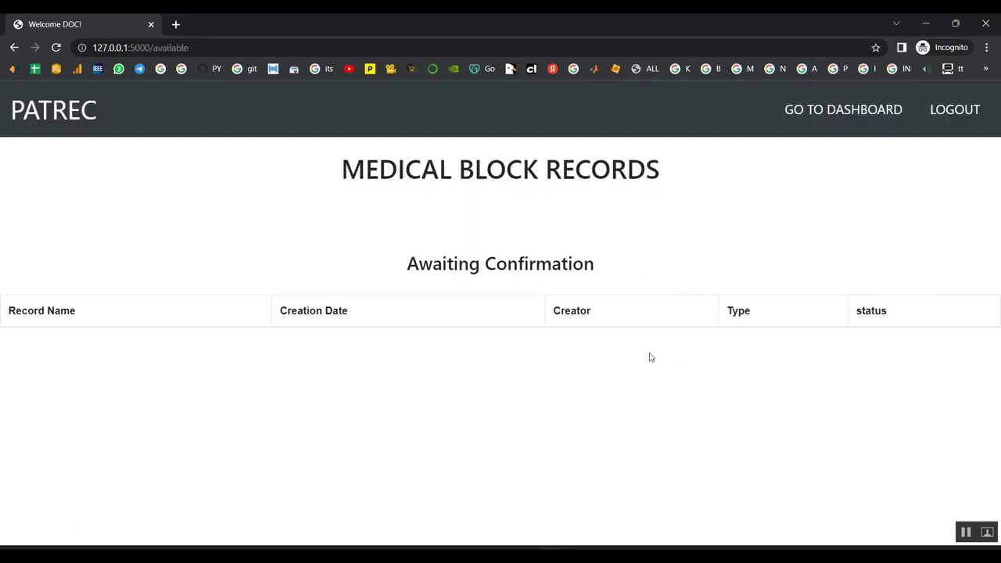
Log out, sign in as patient PAT001, and view the access log
left_click(958, 112)
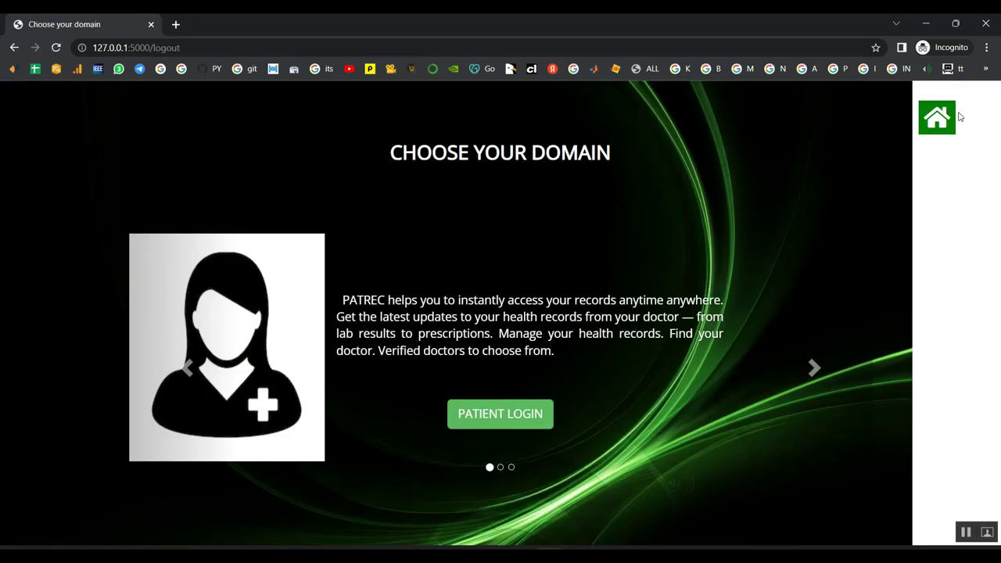
left_click(504, 414)
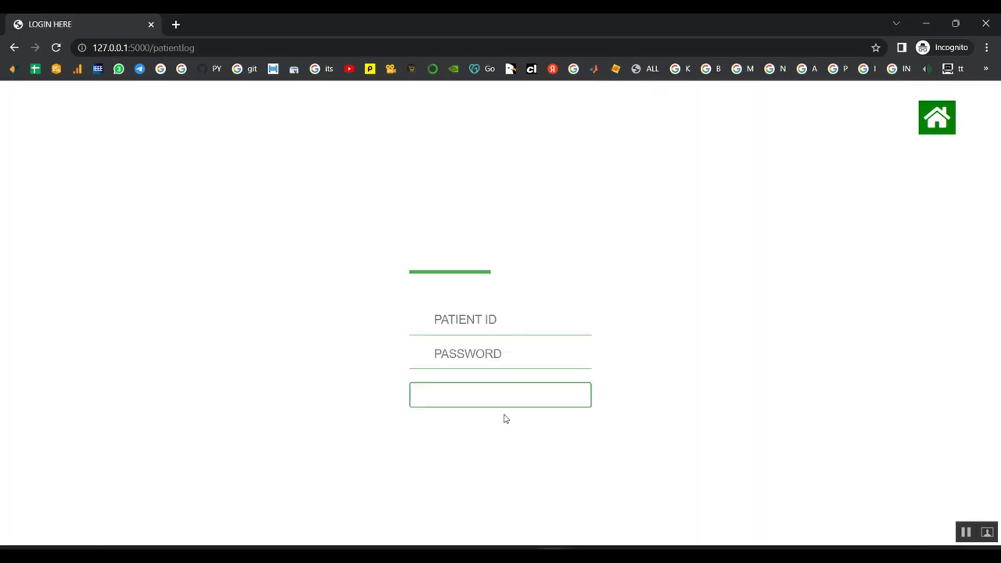
left_click(507, 335)
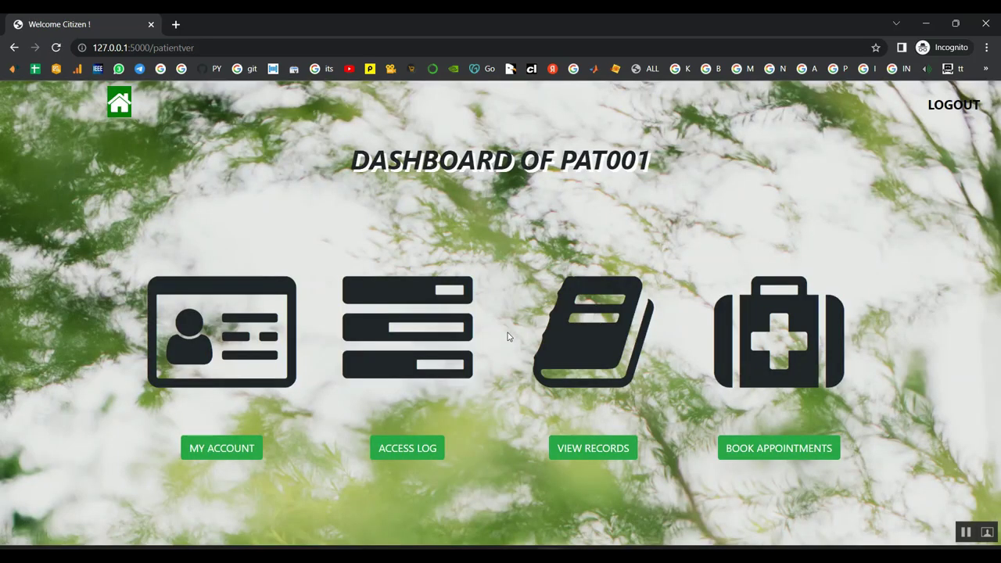
left_click(403, 451)
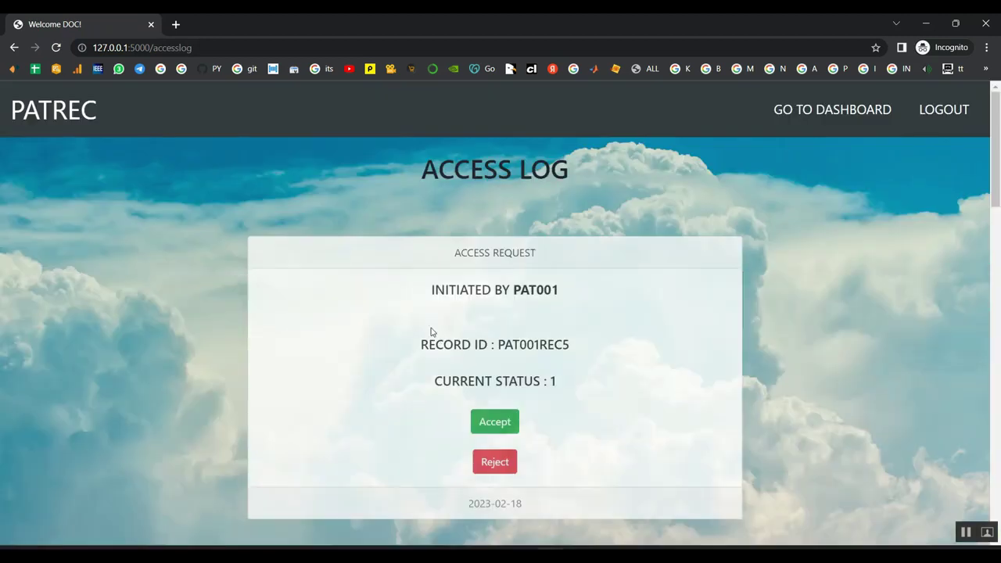
Accept PAT001's access request for record PAT001REC5, then go back to the patient's health records
left_click_drag(432, 289, 565, 290)
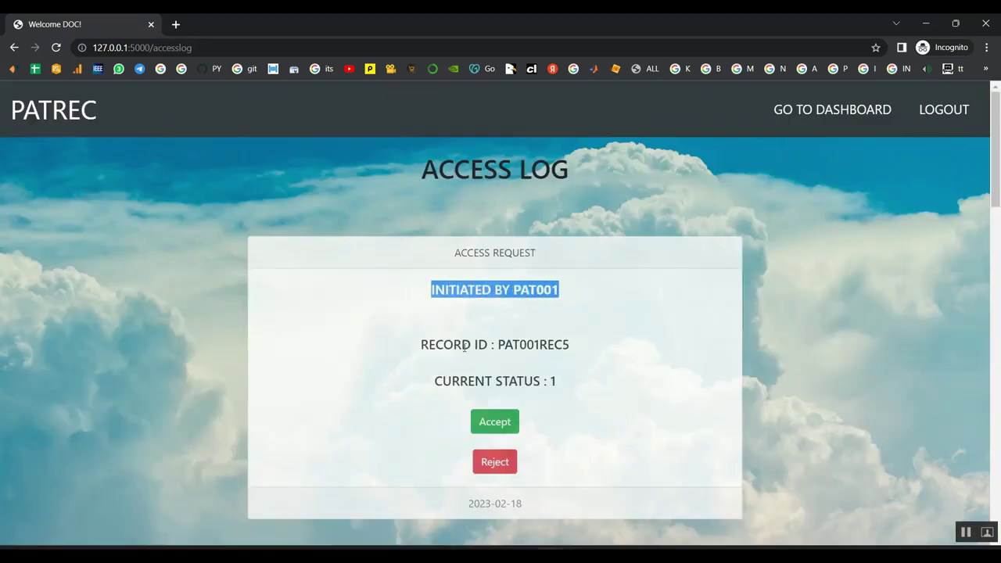
left_click_drag(421, 344, 596, 351)
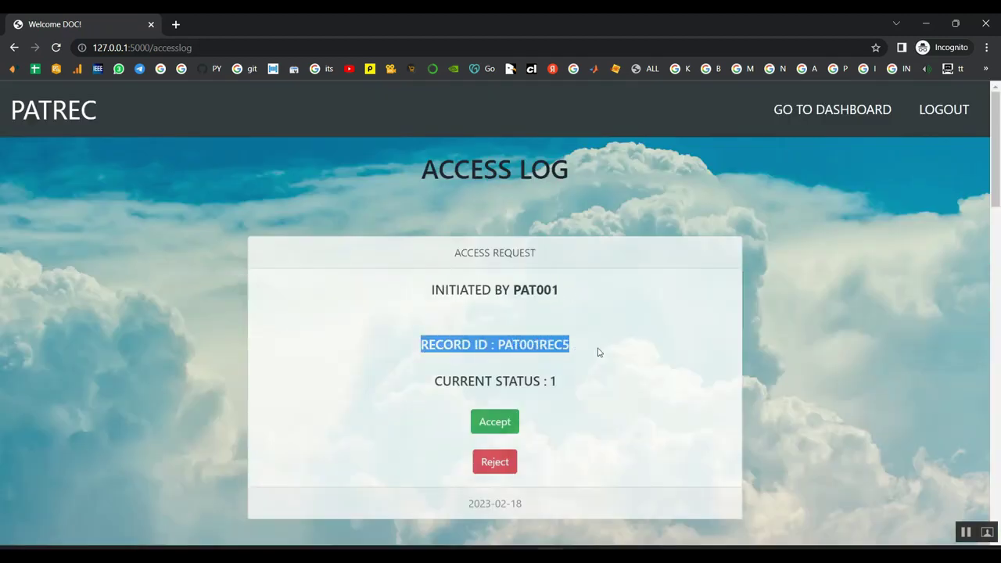
left_click(414, 398)
left_click_drag(557, 383, 541, 395)
left_click(480, 427)
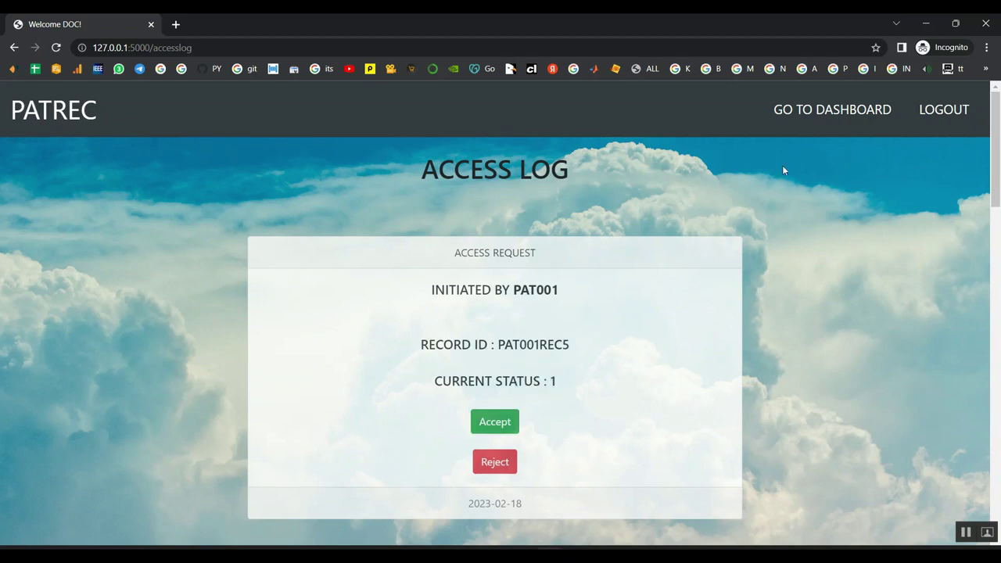
left_click(811, 111)
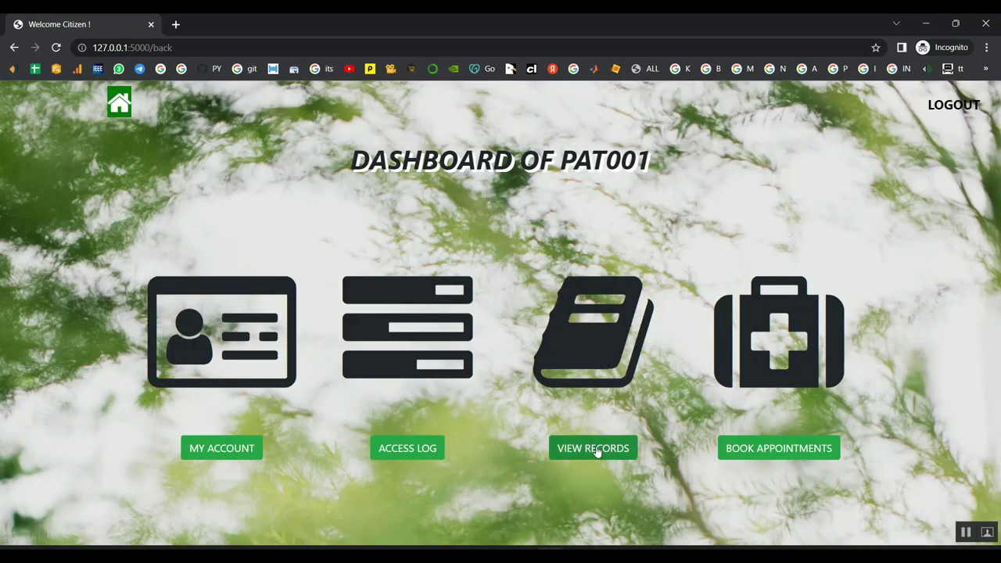
left_click(597, 449)
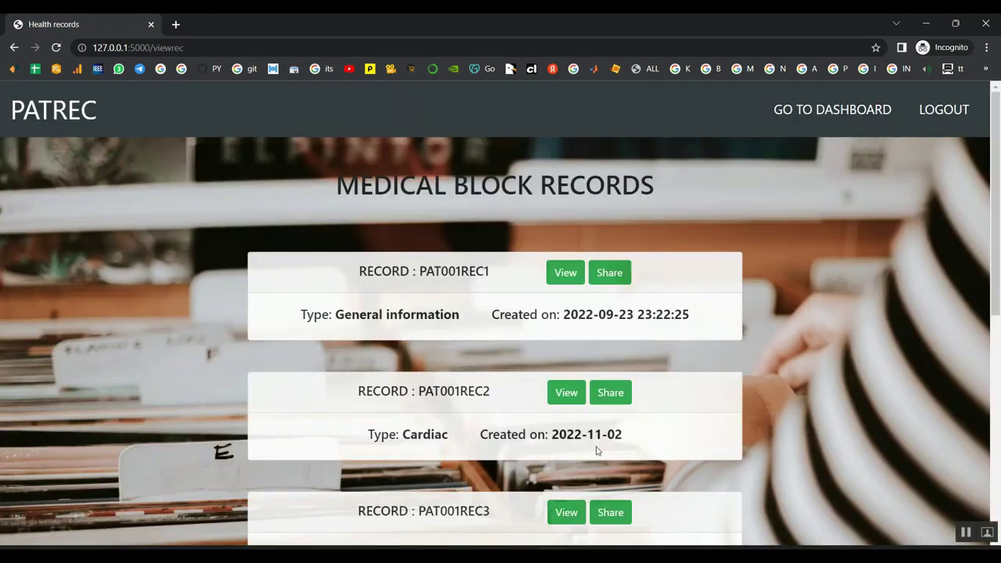
View PAT001REC6's details (creator DOC28, age 32, weight 88, BP 120), then log out
scroll(596, 449, "down", 6)
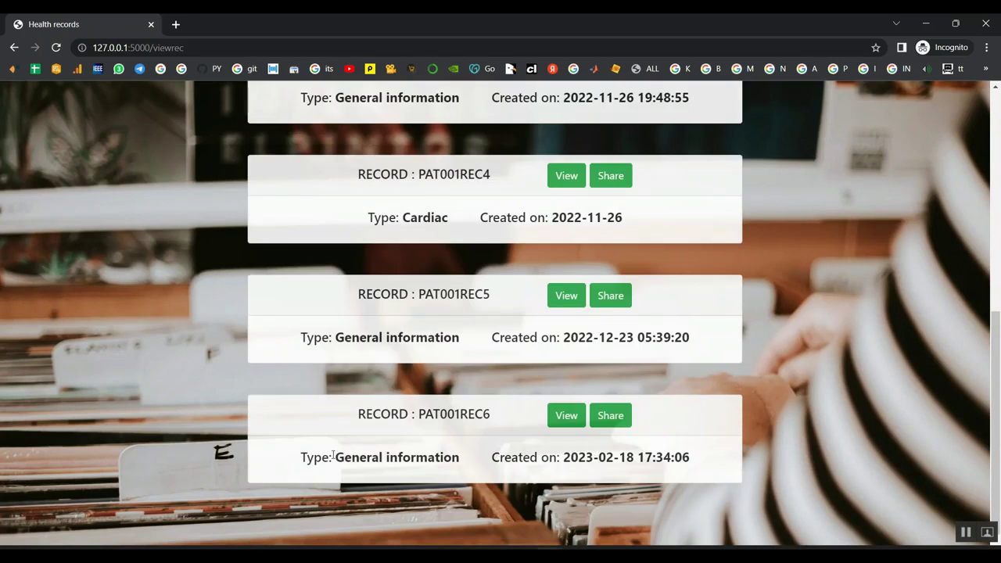
left_click_drag(333, 456, 698, 451)
left_click(560, 416)
left_click_drag(522, 308, 536, 483)
scroll(536, 483, "down", 2)
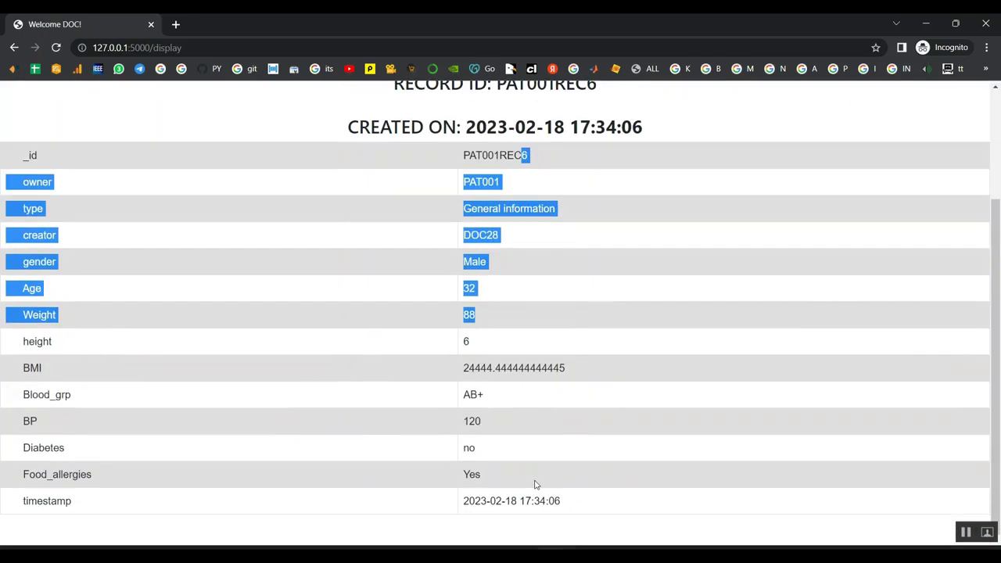
scroll(536, 483, "up", 2)
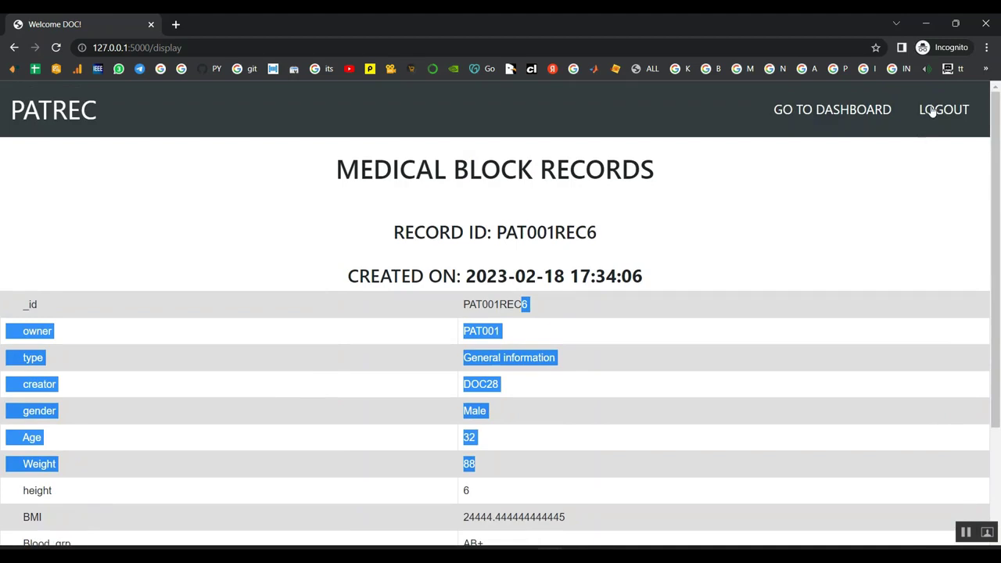
left_click(932, 111)
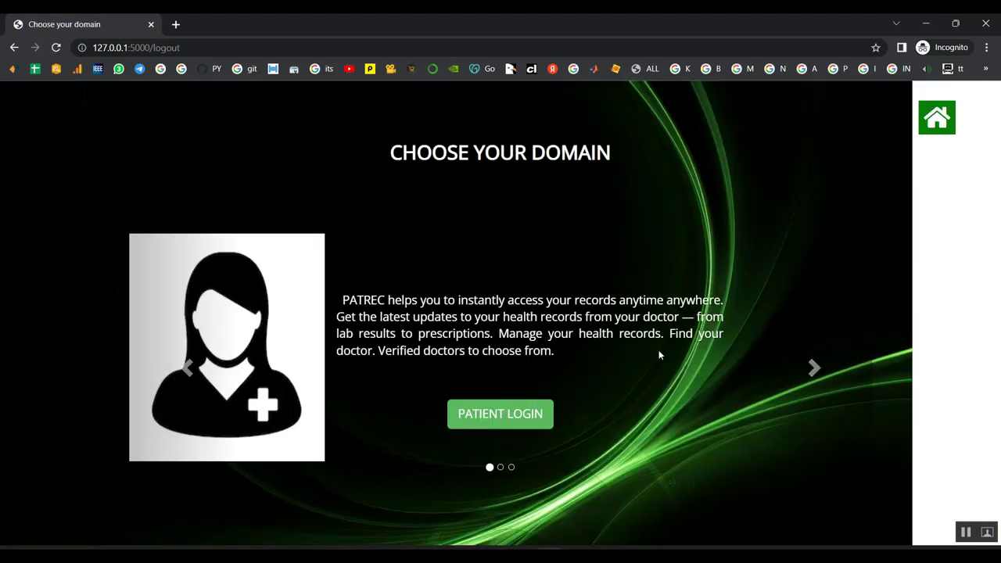
Go to the Insurance page and look at the claim form's policy number and name fields
left_click(936, 116)
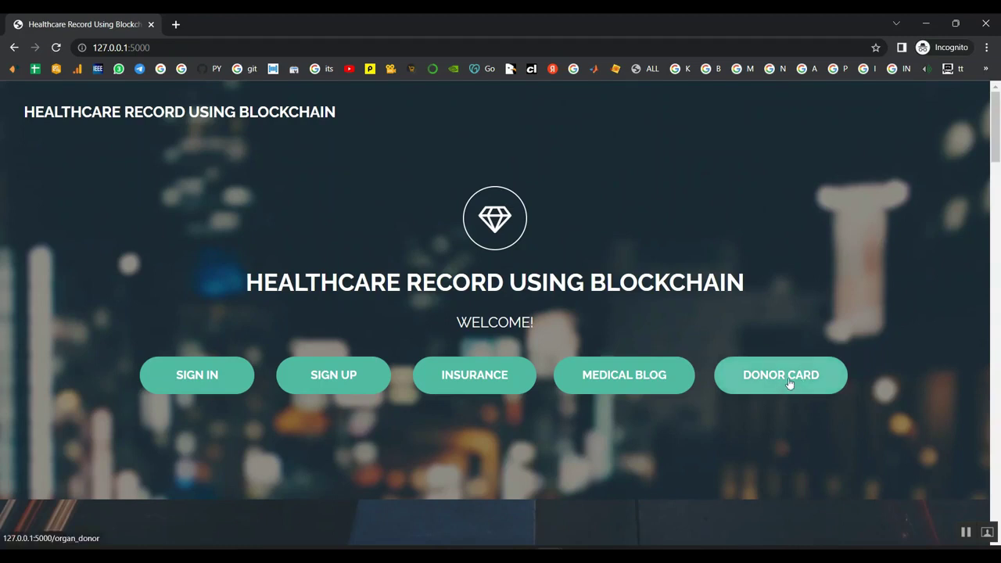
left_click(459, 377)
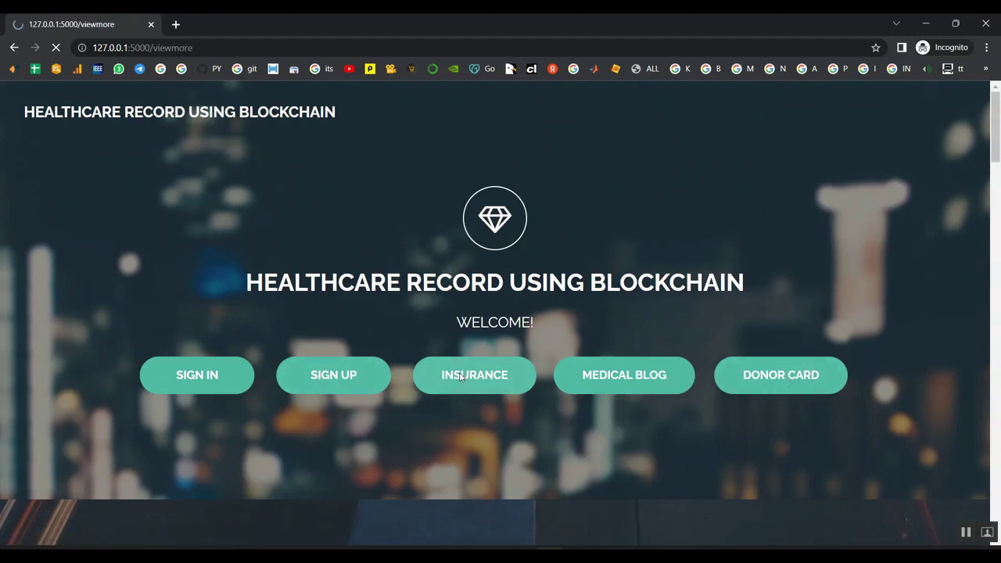
scroll(460, 377, "down", 4)
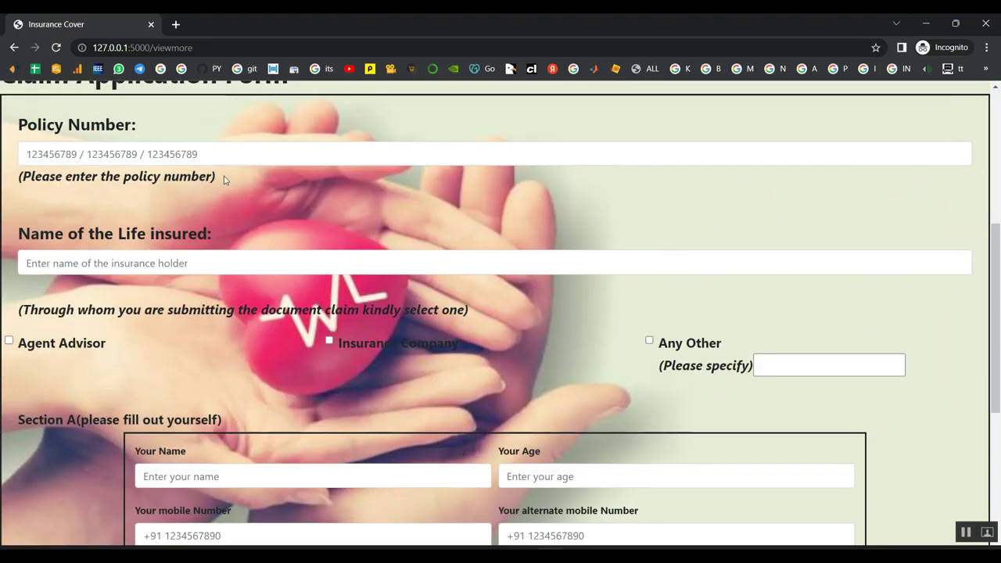
left_click(273, 147)
left_click(262, 263)
Finish reviewing the Claim Application Form and return to the Healthcare Record home page
scroll(263, 270, "down", 4)
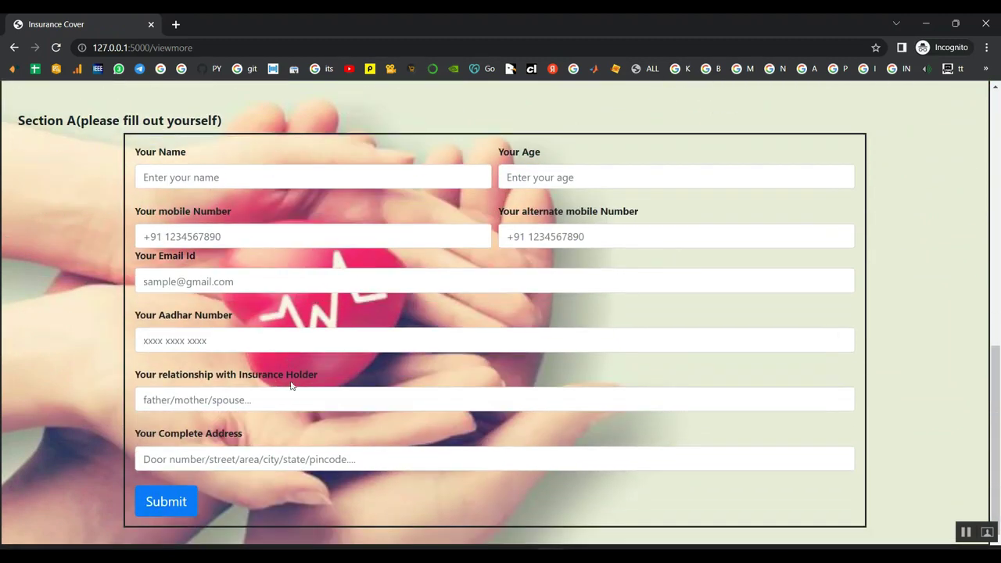
scroll(294, 414, "up", 8)
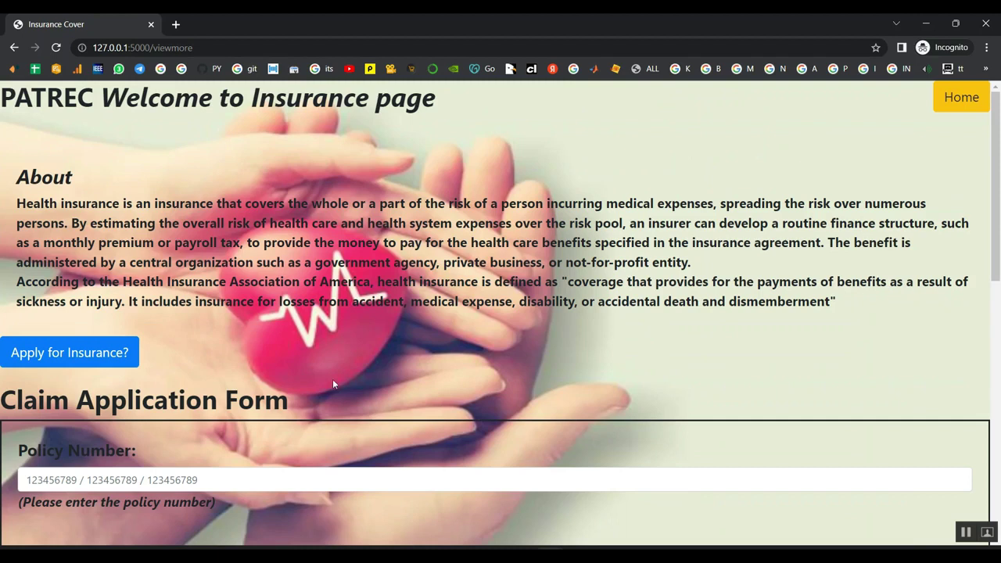
left_click(957, 99)
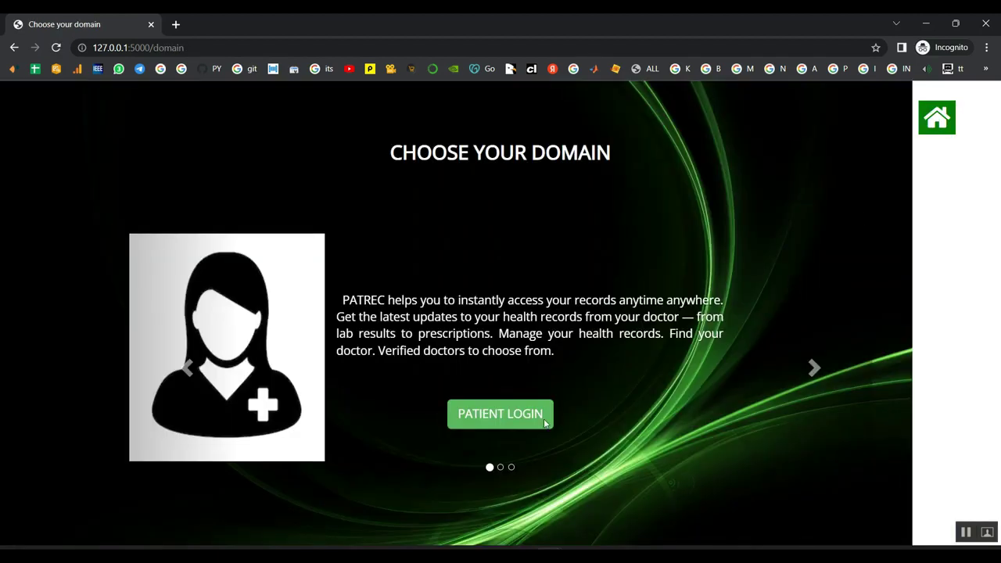
left_click(937, 124)
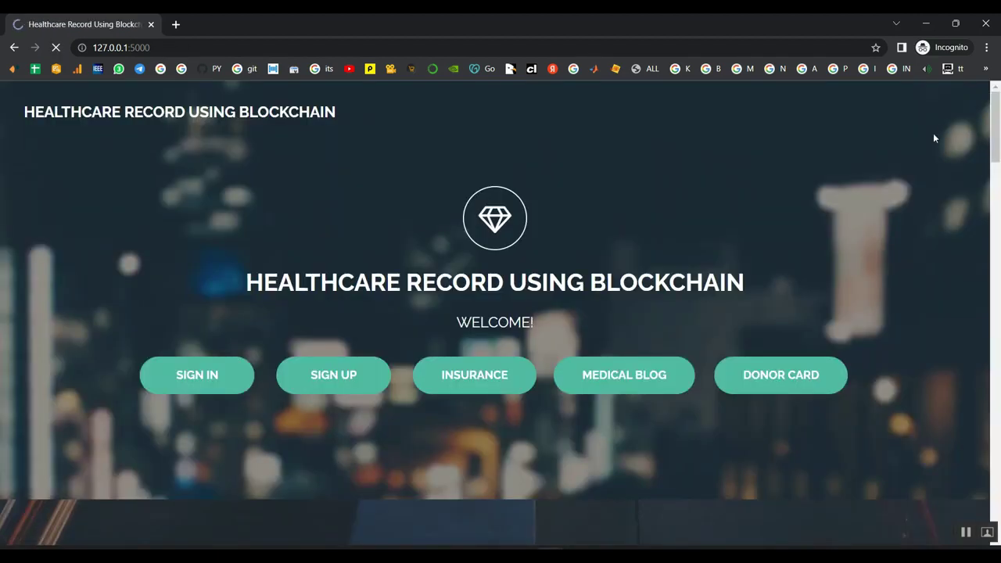
Open the MEDBLOG and scroll through its recent posts
left_click(617, 389)
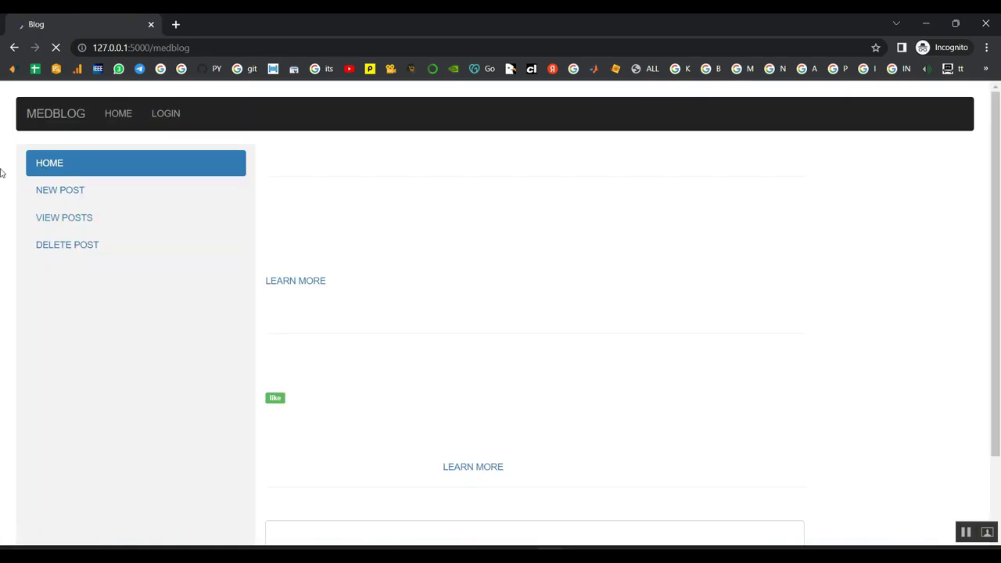
scroll(391, 285, "down", 2)
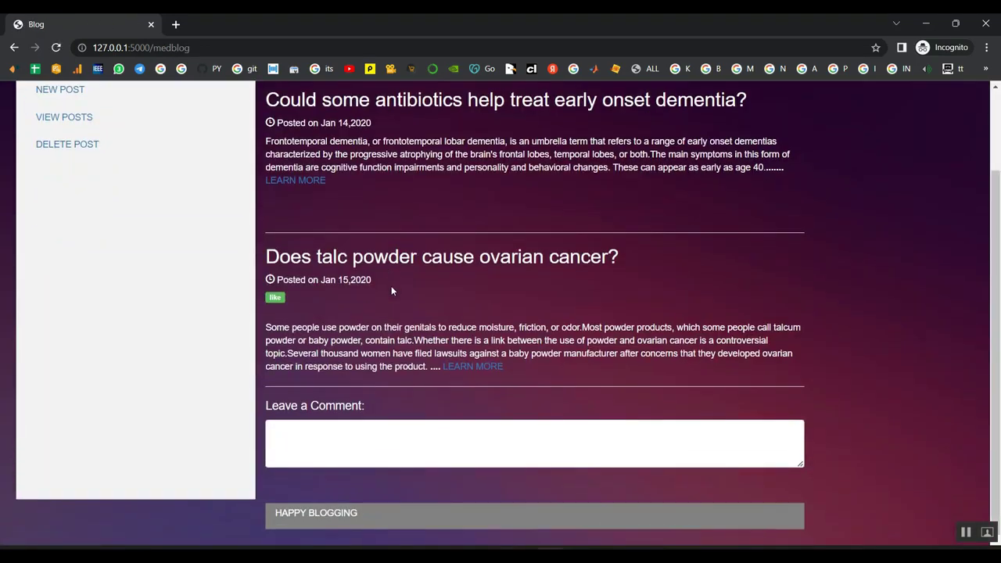
scroll(44, 114, "up", 2)
Browse the full post list, including 'CANCER IS CURABLE', then go home to the donor card form
left_click(65, 220)
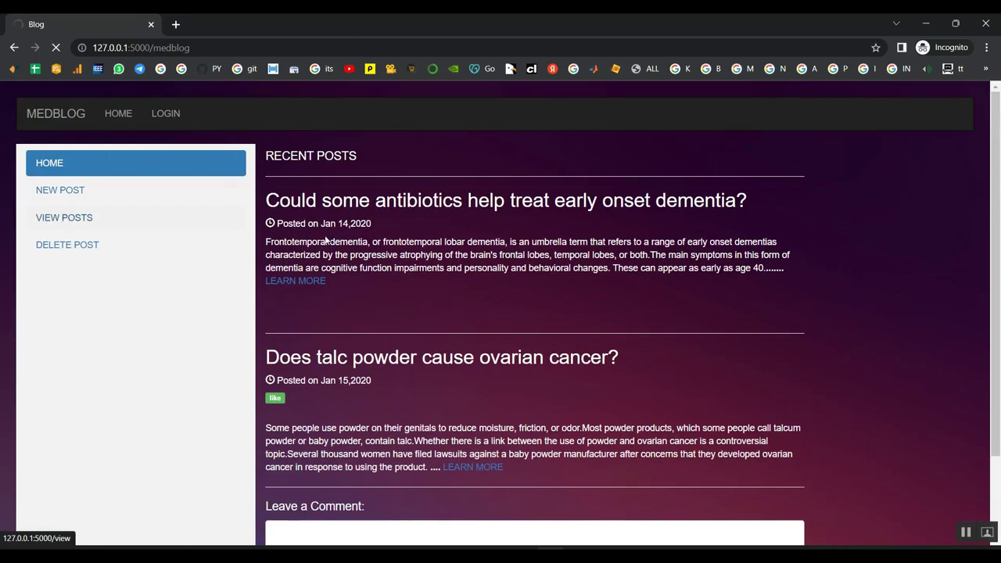
scroll(399, 335, "down", 10)
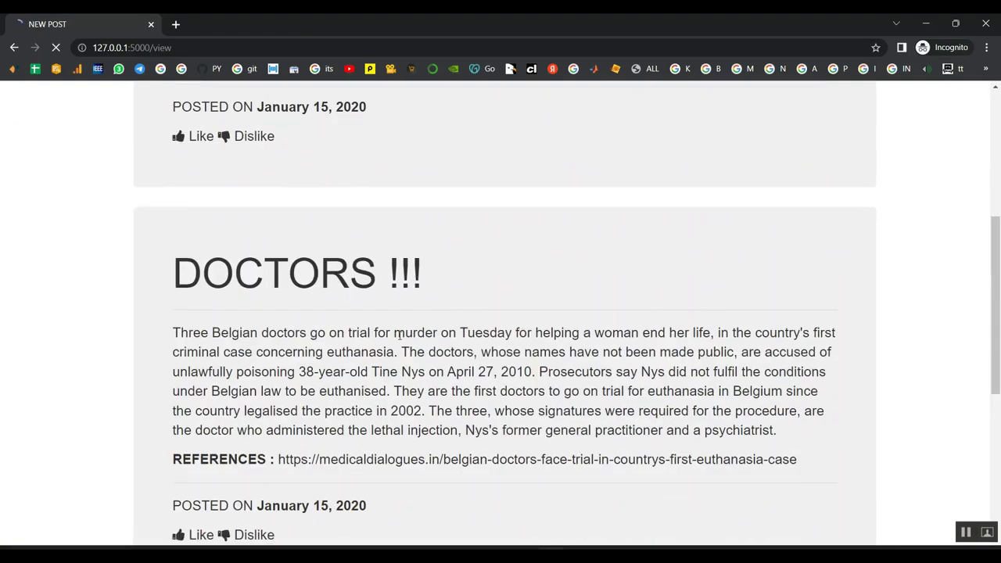
scroll(400, 336, "up", 10)
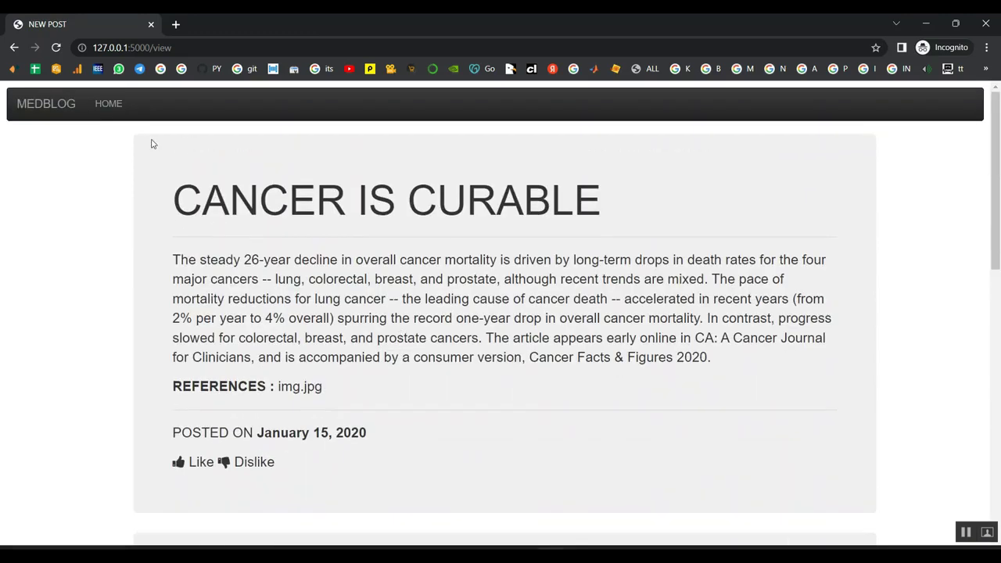
left_click(114, 105)
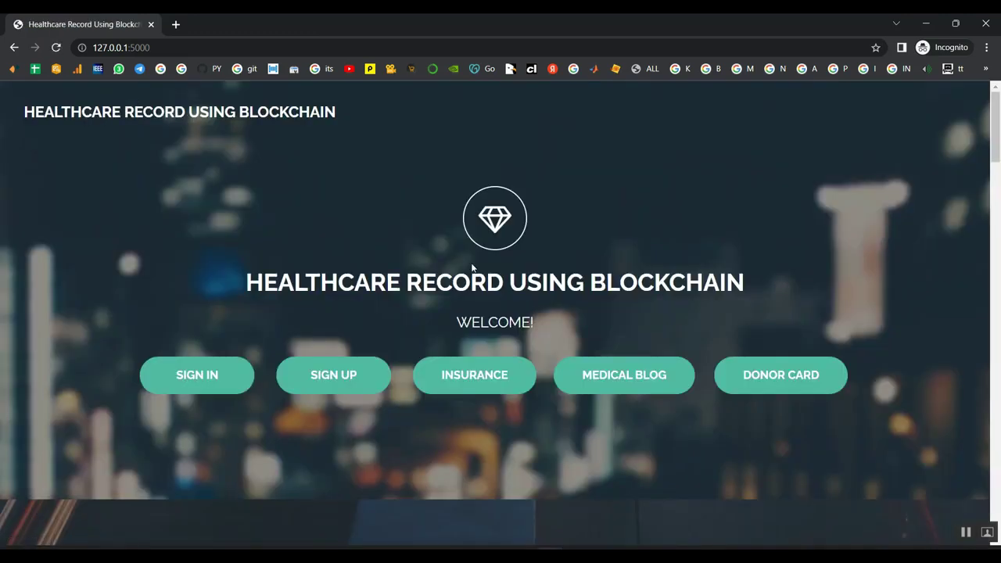
left_click(770, 376)
Enter the donor's first and last name, age 33 and blood group AB+
scroll(433, 280, "down", 8)
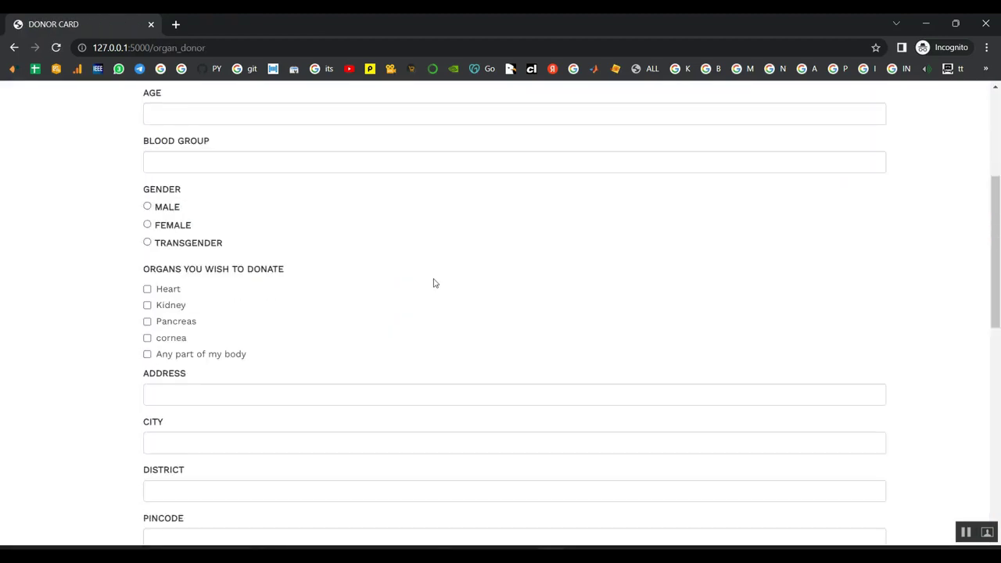
scroll(435, 283, "down", 4)
scroll(434, 283, "up", 20)
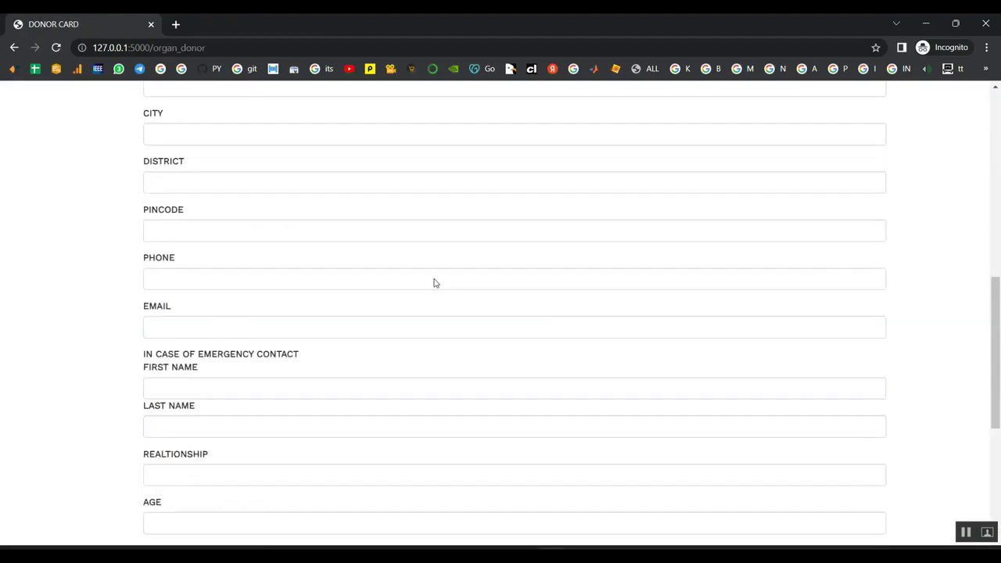
left_click(223, 277)
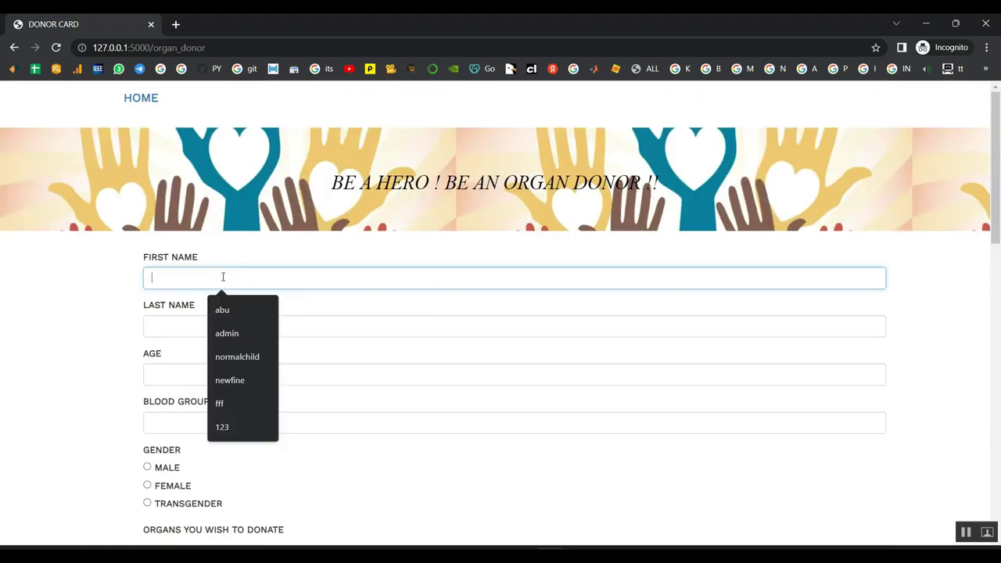
type("lakshmi")
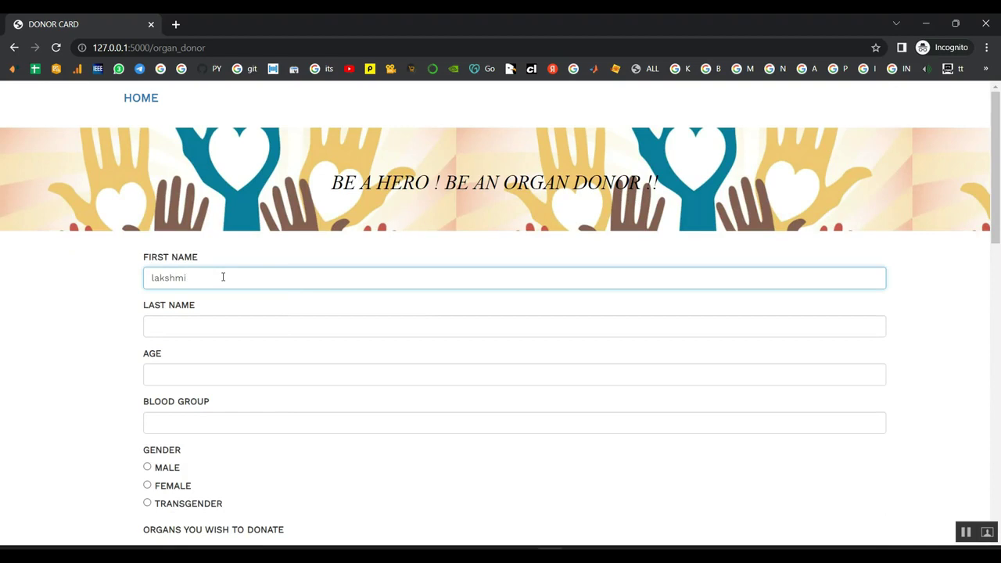
key("ctrl+a")
key("ctrl+c")
left_click(168, 326)
key("ctrl+v")
left_click(162, 373)
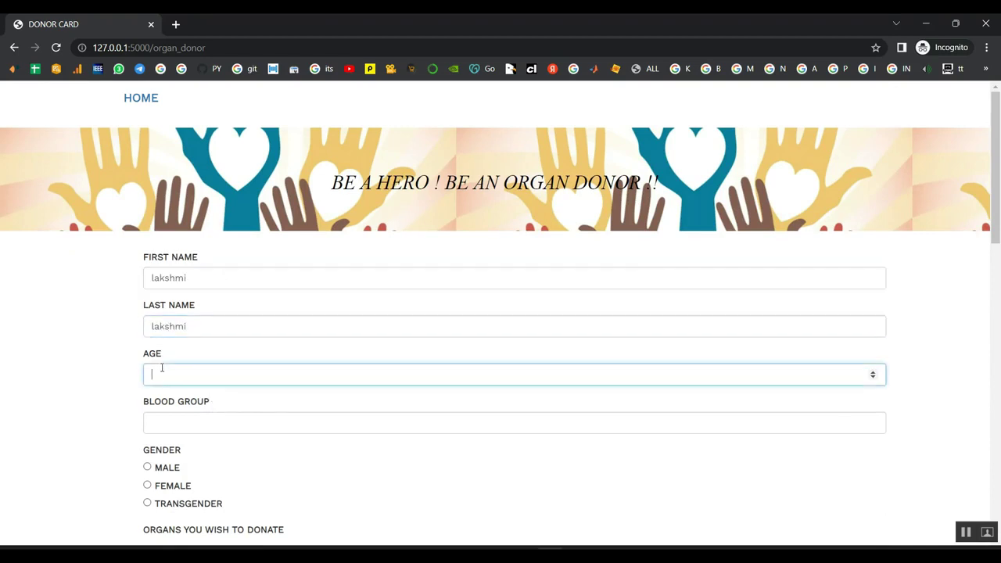
type("33")
left_click(166, 423)
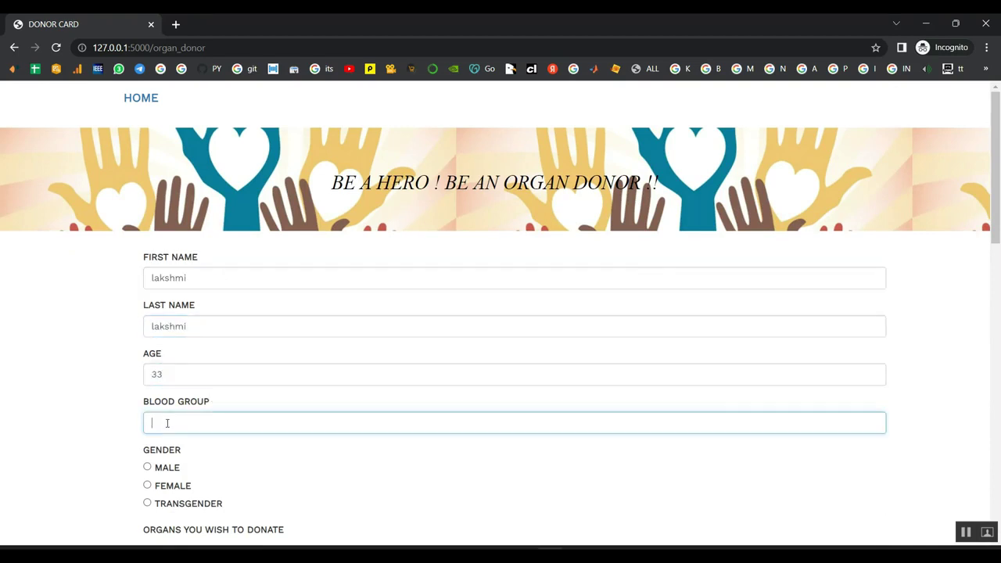
type("AB")
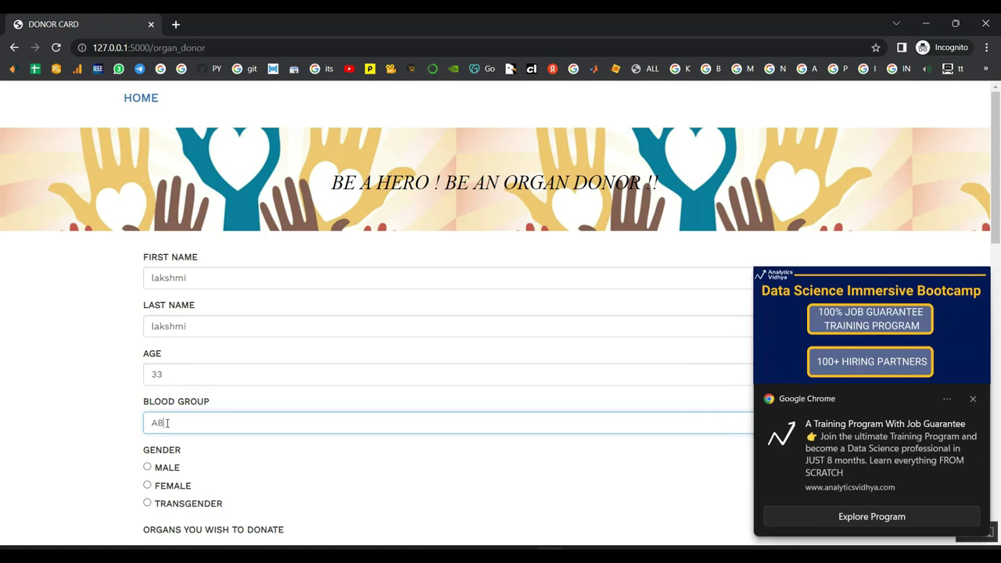
type("+")
Dismiss the Chrome notification, set gender to female and choose Pancreas as the organ
left_click(972, 399)
scroll(136, 432, "down", 3)
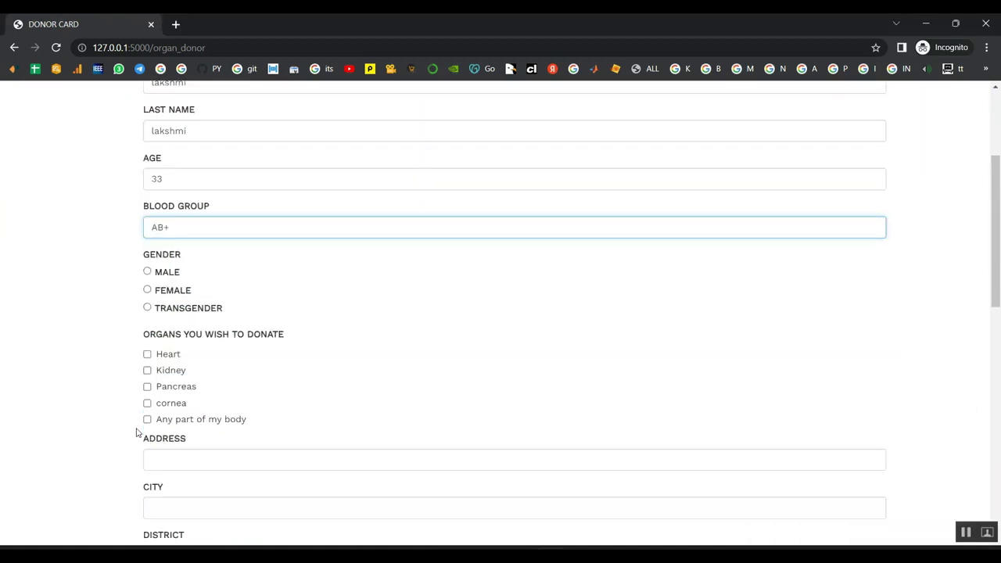
left_click(147, 289)
scroll(163, 250, "down", 3)
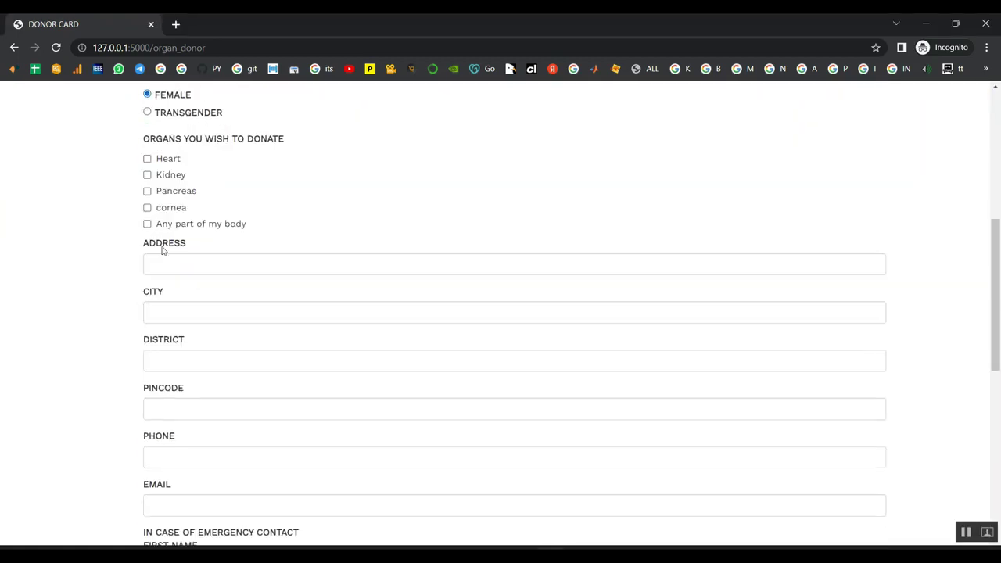
left_click(147, 190)
Fill Address, City and District with Chennai and begin entering the pincode
left_click(160, 266)
type("Chenna")
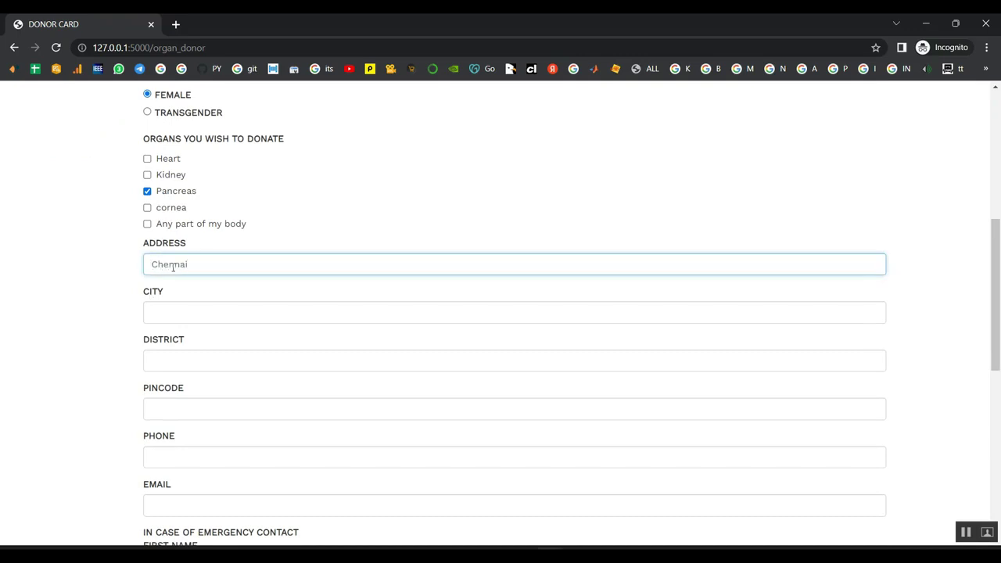
type("i")
key("ctrl+a")
key("ctrl+c")
left_click(178, 311)
key("ctrl+v")
left_click(167, 358)
key("ctrl+v")
left_click(164, 408)
type("60000")
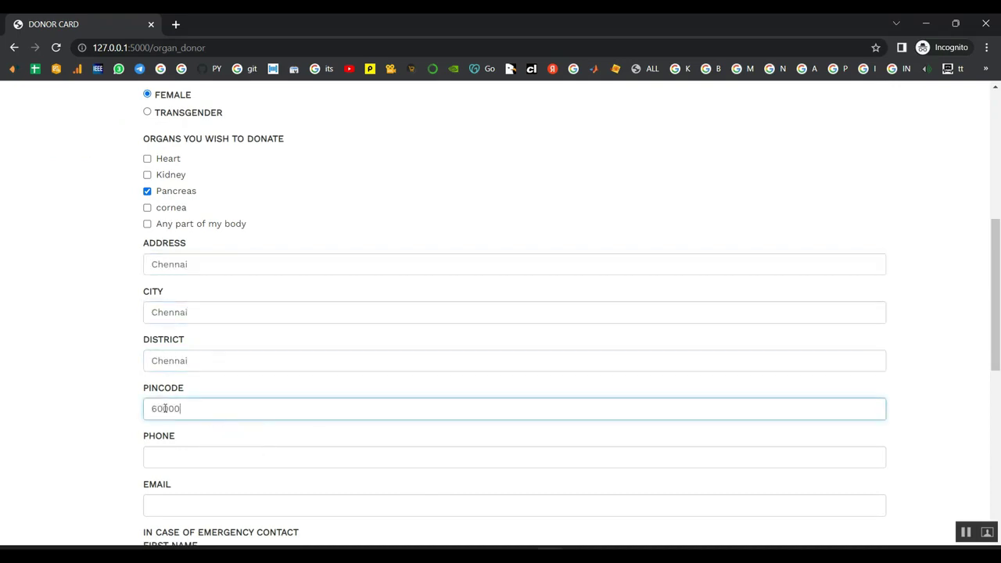
Enter the donor's phone number and Gmail e-mail address
scroll(165, 408, "down", 2)
left_click(177, 264)
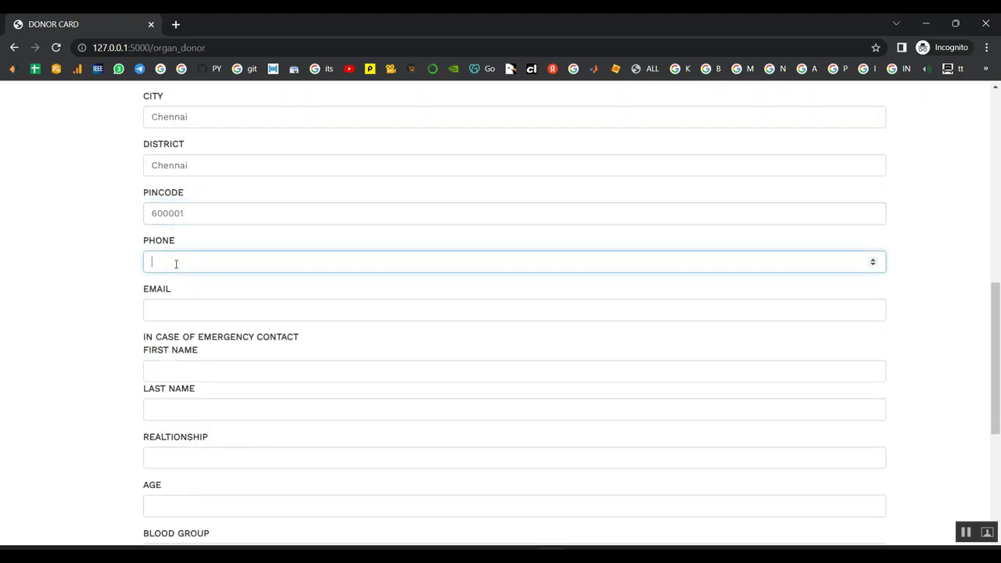
left_click(195, 313)
key("ctrl+v")
type("@gmail.com")
Fill the emergency contact's first and last name, relationship Father and age 33
key("Tab")
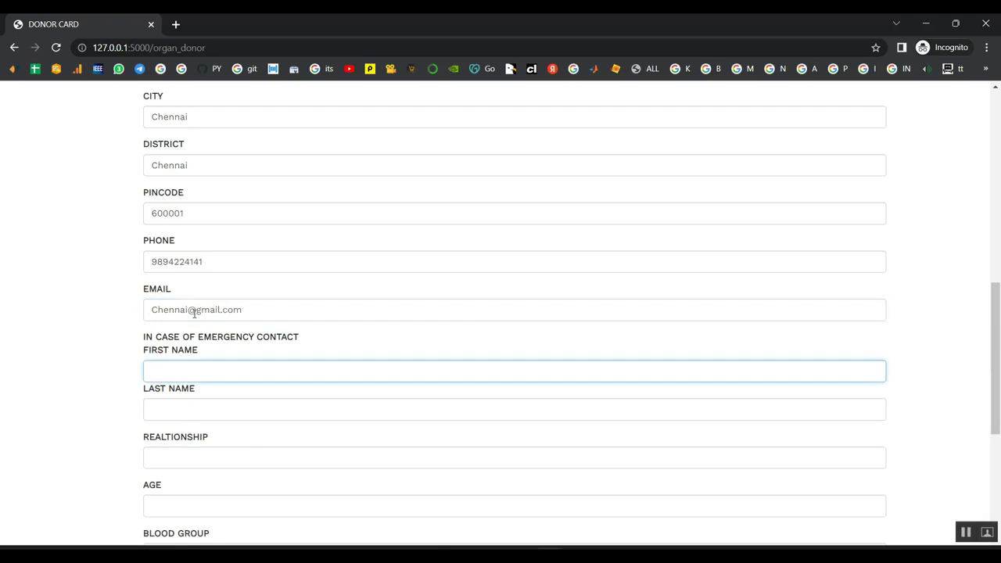
key("ctrl+v")
left_click_drag(191, 370, 93, 372)
type("lakshmi")
key("ctrl+a")
left_click(193, 410)
key("ctrl+v")
left_click(173, 458)
type("Fa")
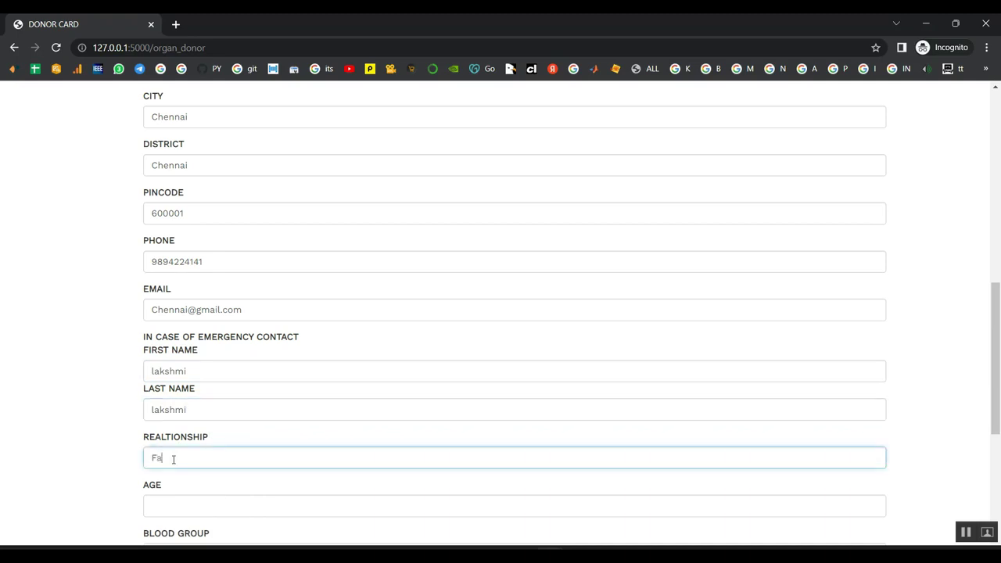
type("the")
left_click(200, 509)
type("33")
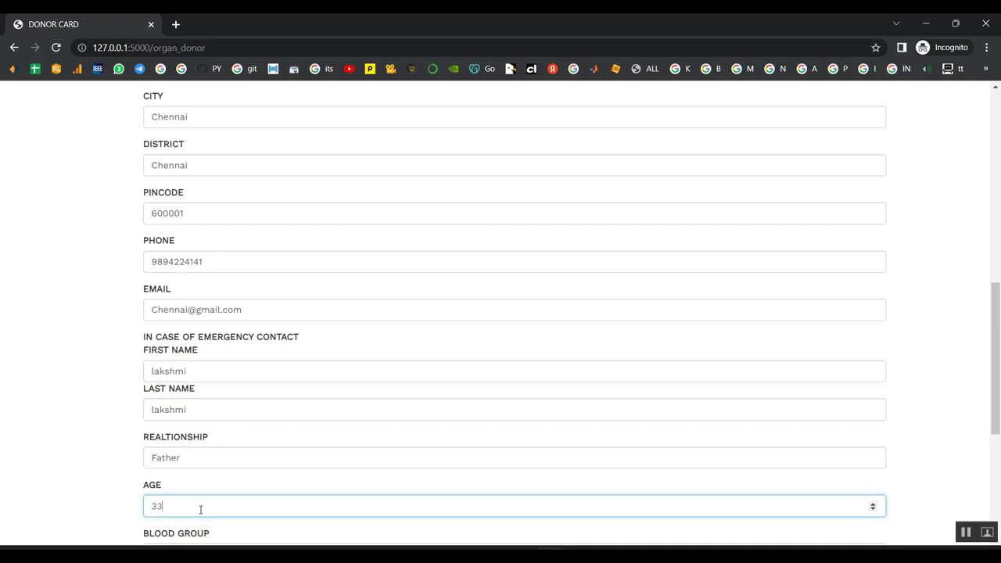
Enter the emergency contact's blood group AB+, phone number and e-mail
scroll(200, 509, "down", 4)
left_click(181, 242)
type("AB+")
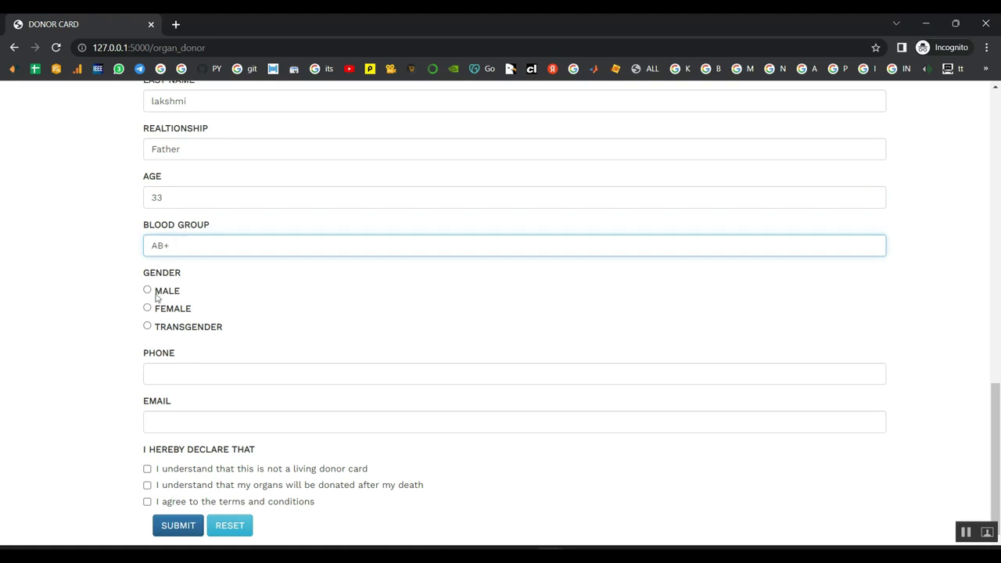
left_click(150, 296)
left_click(175, 381)
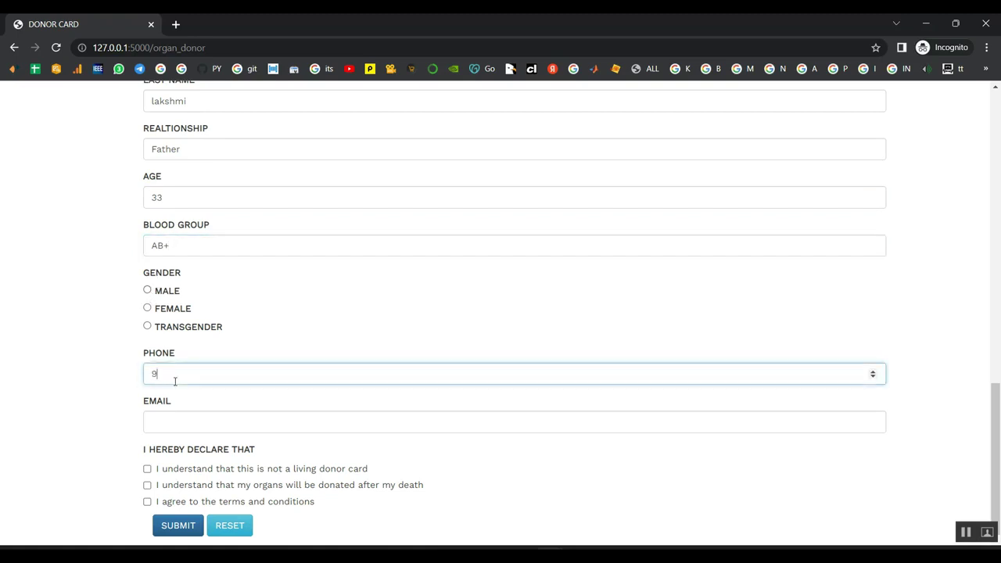
left_click(179, 418)
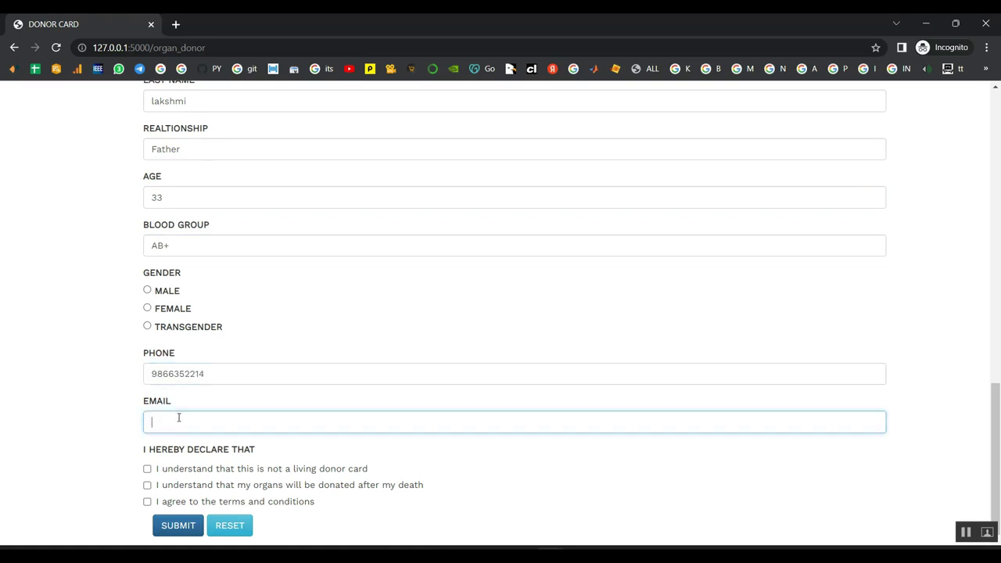
Tick the three declarations and submit the organ donor card
left_click(147, 469)
left_click(147, 486)
left_click(147, 502)
left_click(192, 531)
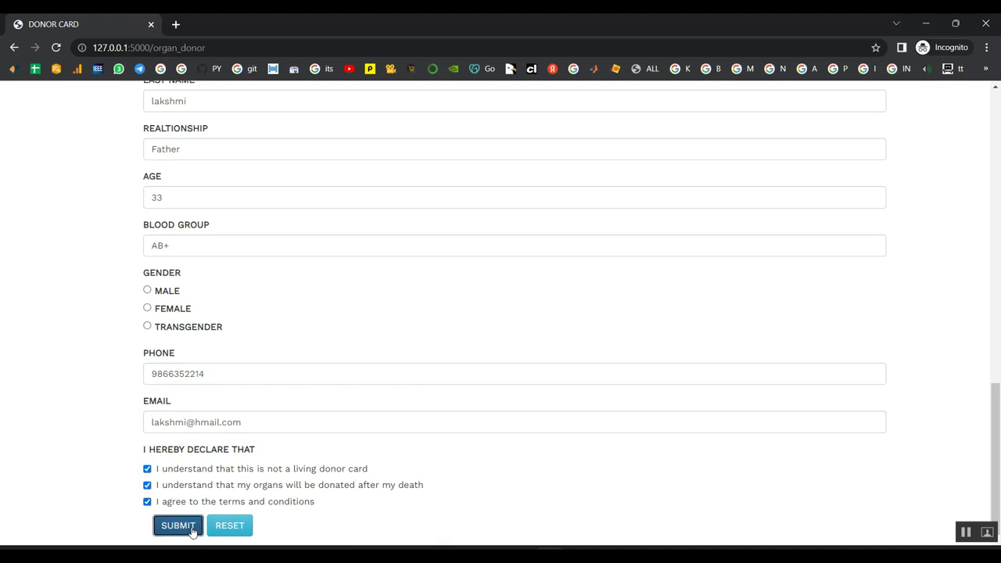
scroll(335, 357, "up", 8)
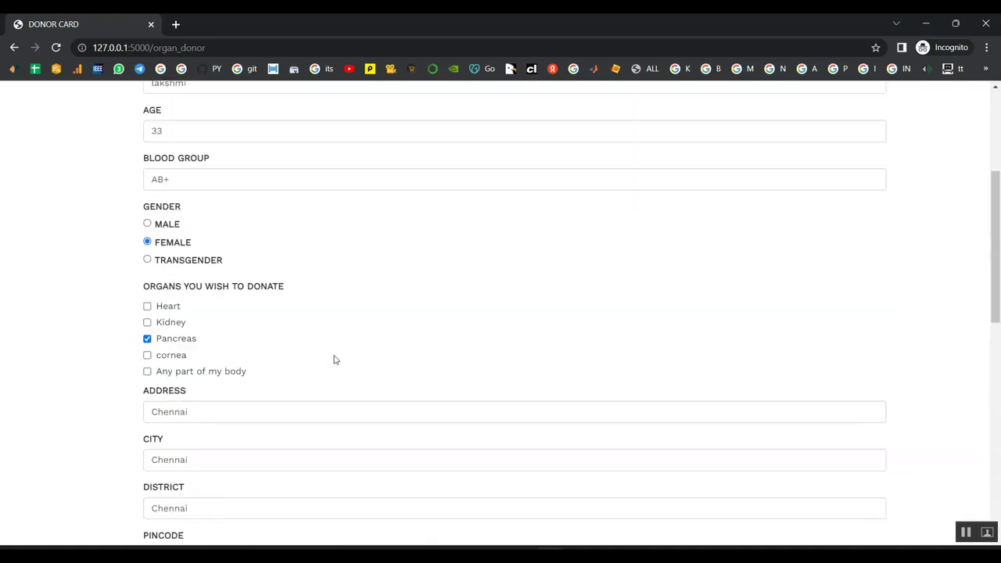
scroll(334, 359, "up", 3)
scroll(334, 360, "down", 10)
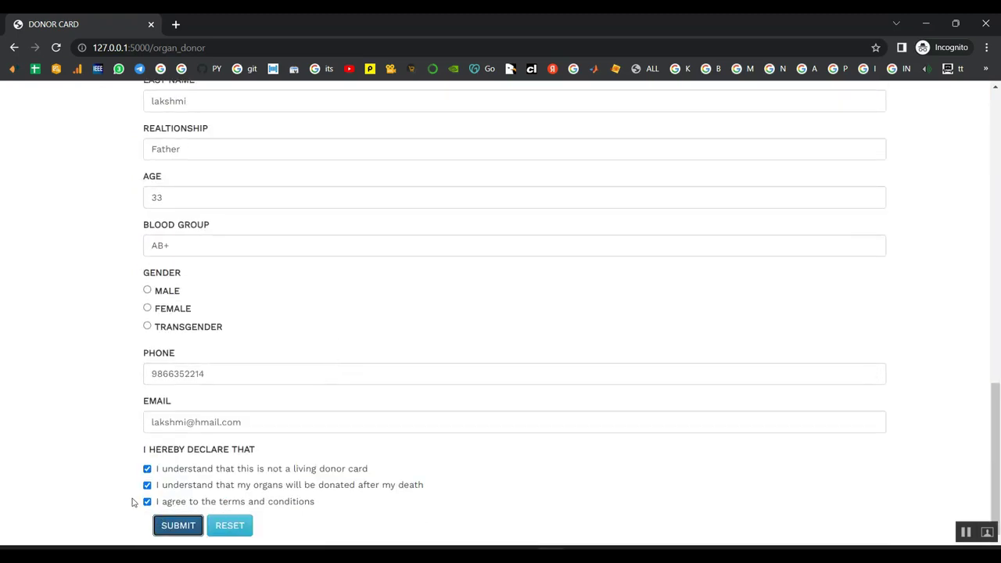
left_click(147, 485)
left_click(147, 468)
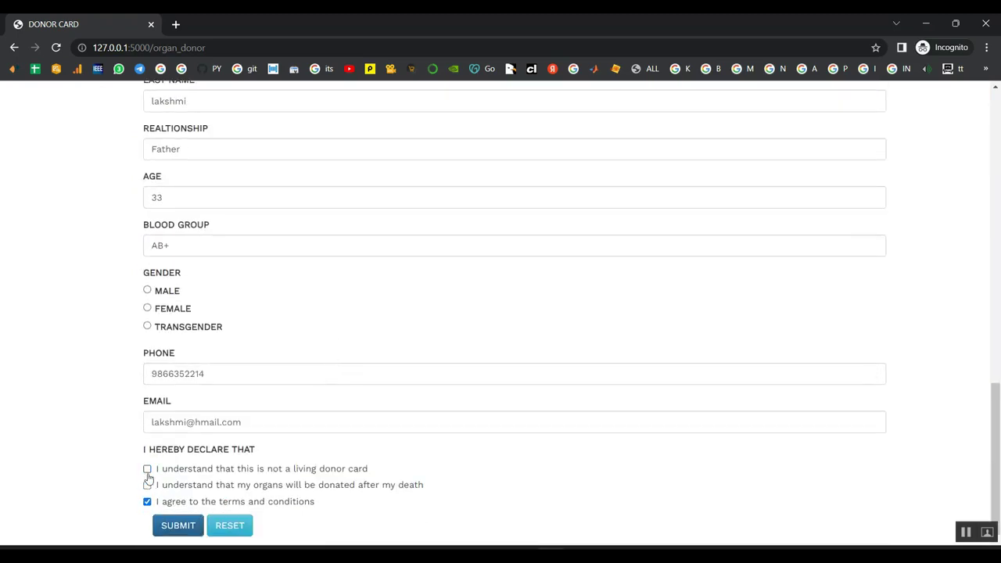
left_click(173, 527)
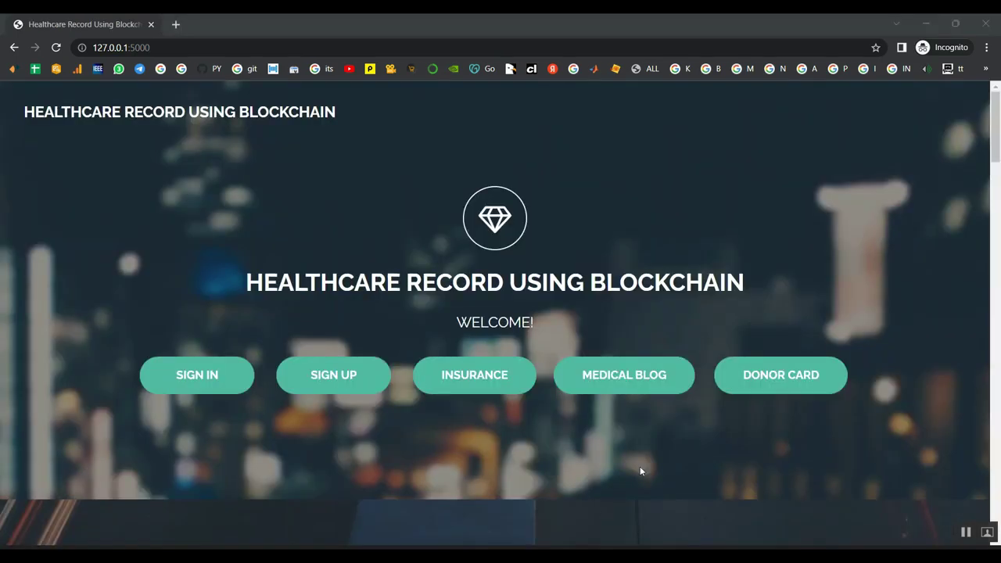